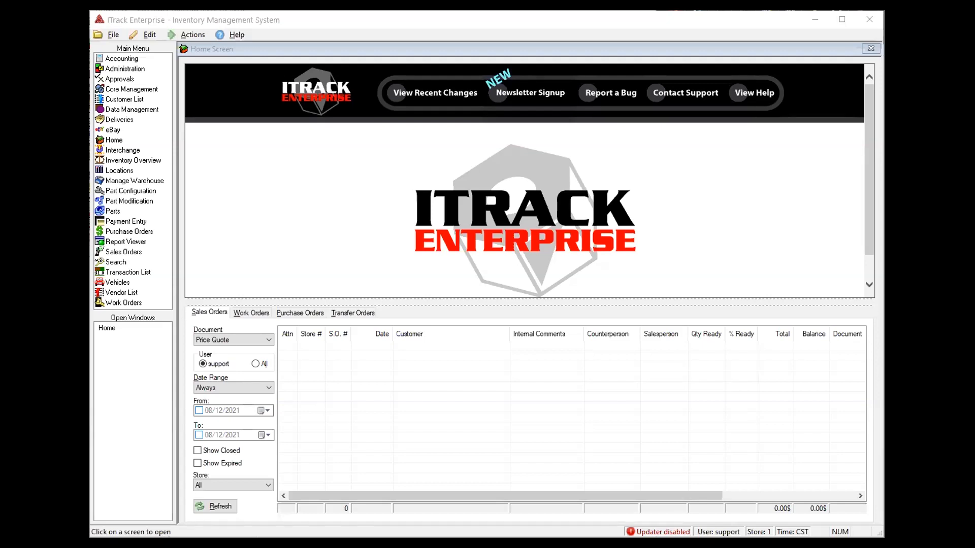
Focus iTrack and show the Edit menu's Manage Users submenu
{"action": "left_click", "coordinate": [311, 20]}
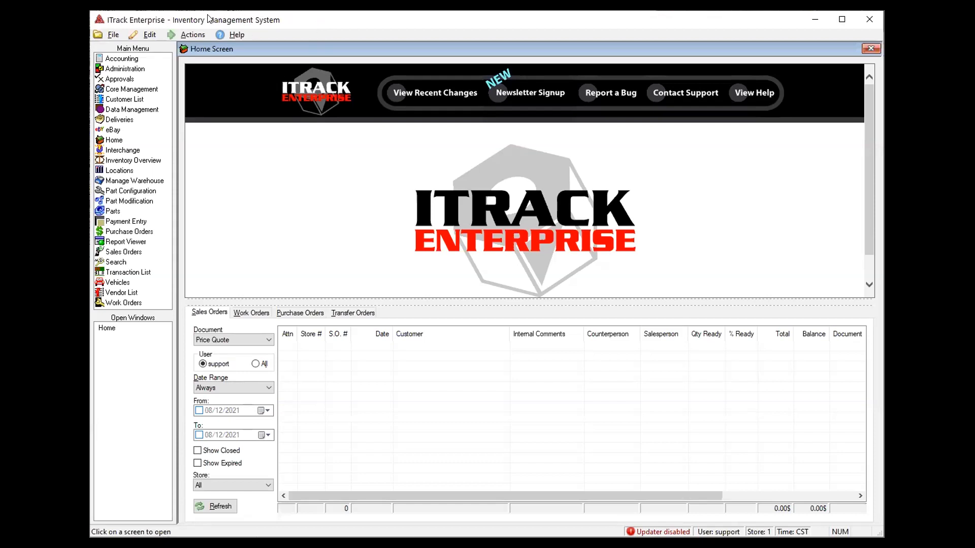
{"action": "left_click", "coordinate": [149, 34]}
{"action": "mouse_move", "coordinate": [162, 47]}
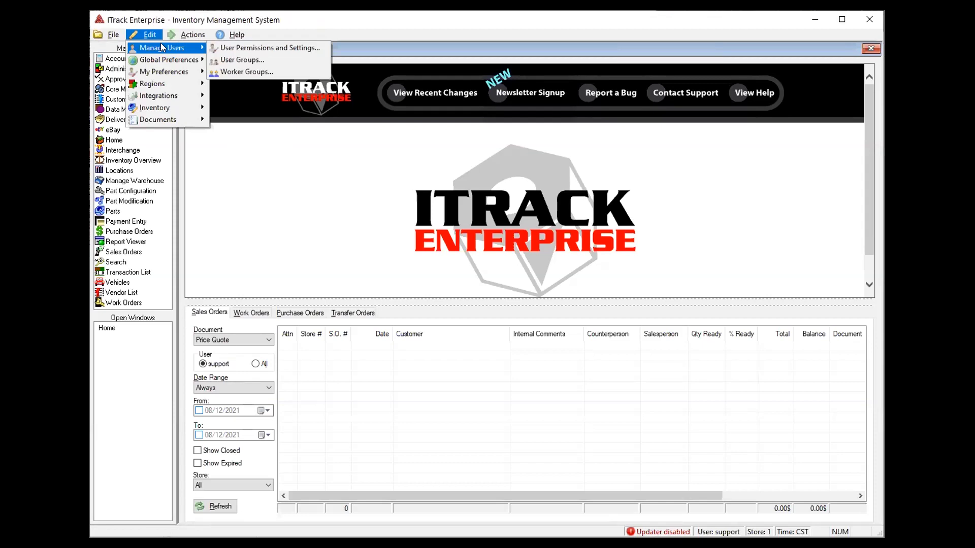
Open User Permissions and Settings and toggle Hide inactive/locked accounts off and back on
{"action": "left_click", "coordinate": [265, 50]}
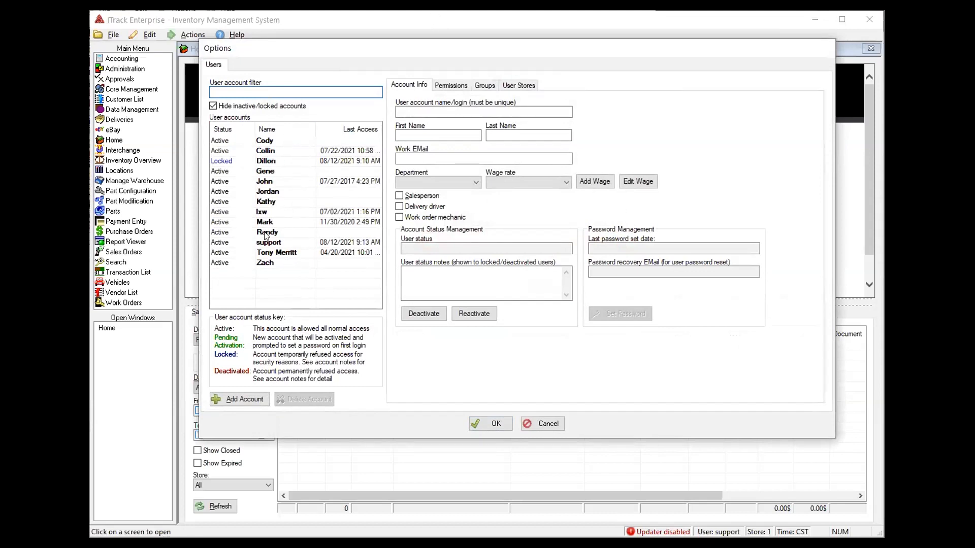
{"action": "left_click", "coordinate": [264, 106]}
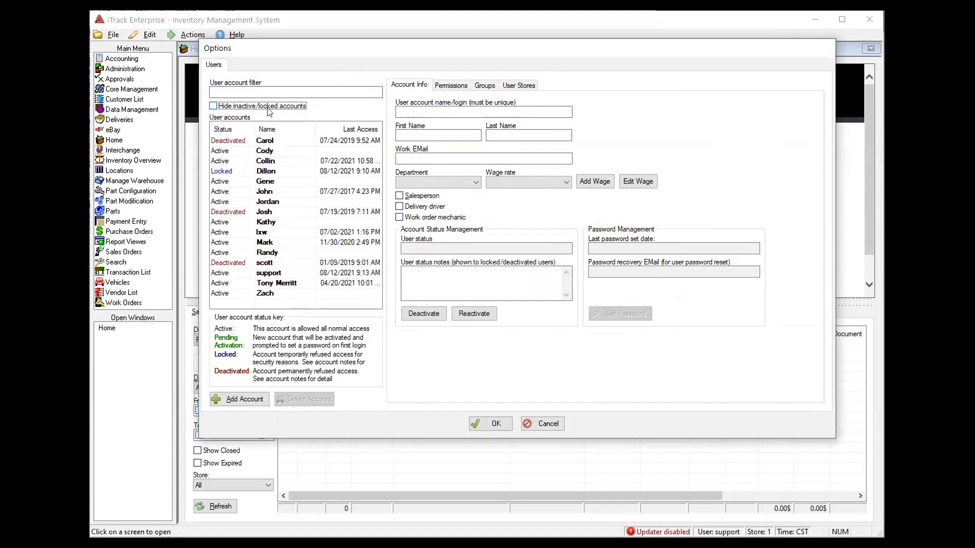
{"action": "left_click", "coordinate": [268, 107]}
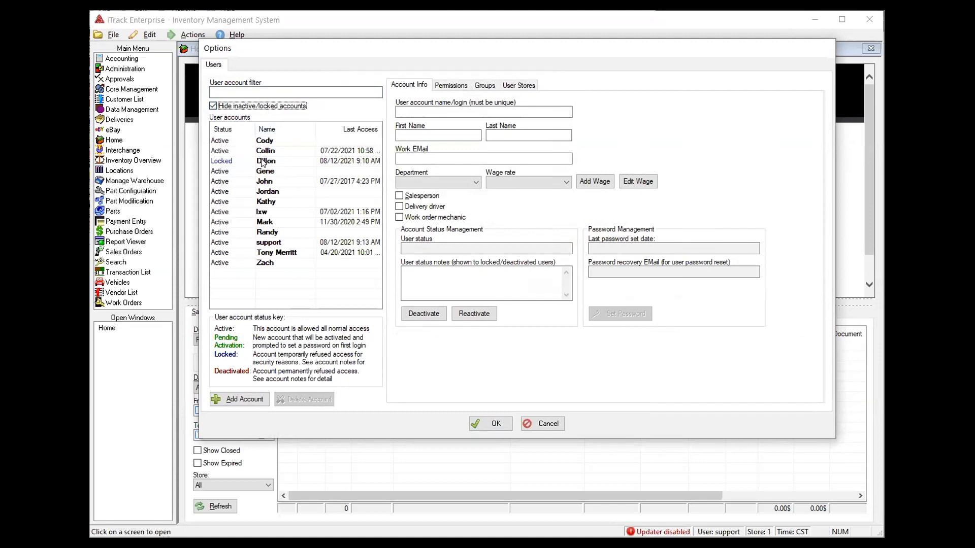
Filter the account list by a user's name, then clear the filter
{"action": "left_click", "coordinate": [278, 93]}
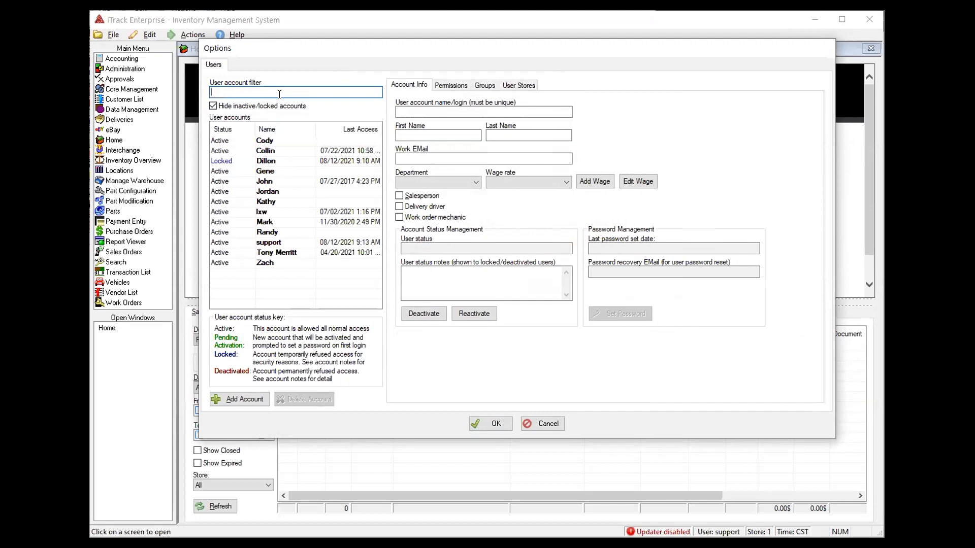
{"action": "type", "text": "dillon"}
{"action": "key", "text": "BackSpace"}
{"action": "key", "text": "BackSpace"}
{"action": "key", "text": "BackSpace"}
{"action": "key", "text": "BackSpace"}
{"action": "key", "text": "BackSpace"}
{"action": "key", "text": "BackSpace"}
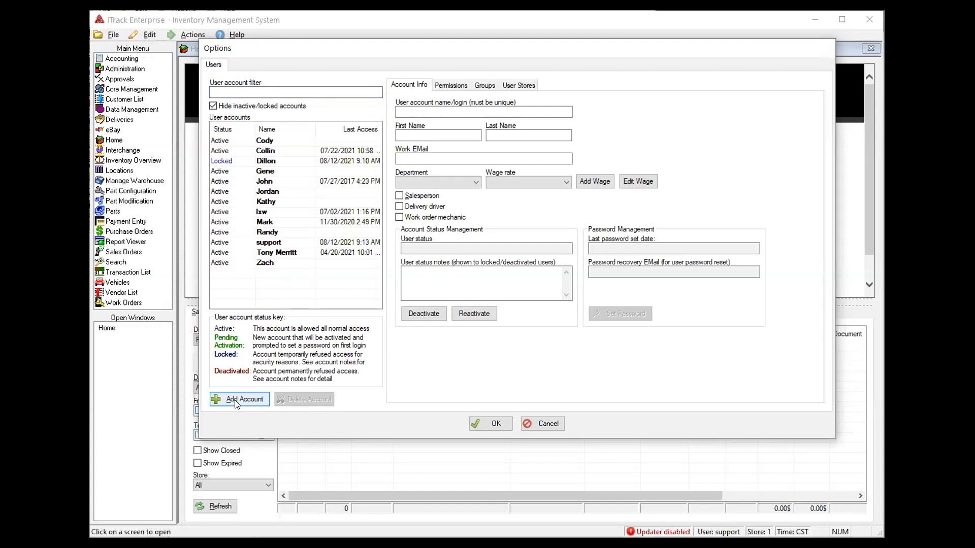
Select an existing user account and review its User Stores, Groups and Permissions tabs
{"action": "left_click", "coordinate": [269, 263]}
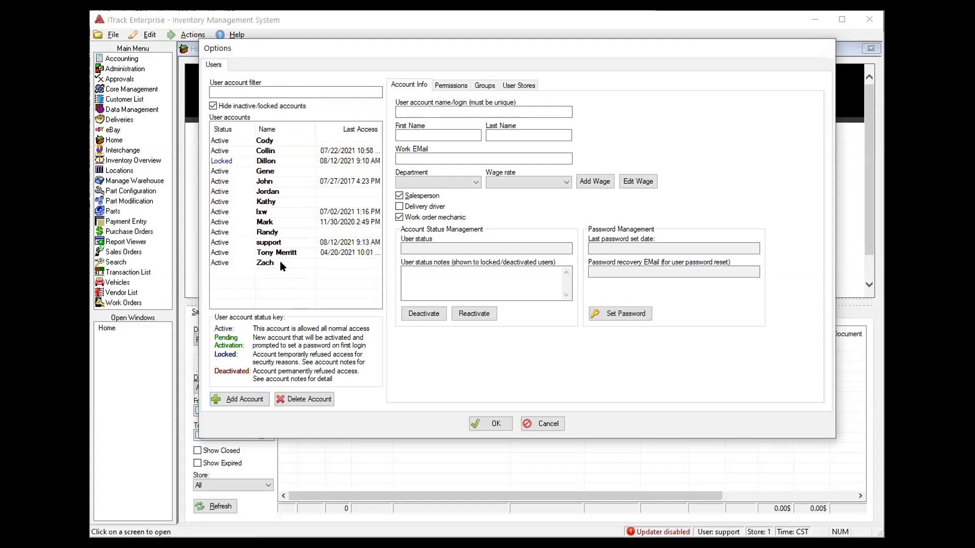
{"action": "left_click", "coordinate": [517, 86]}
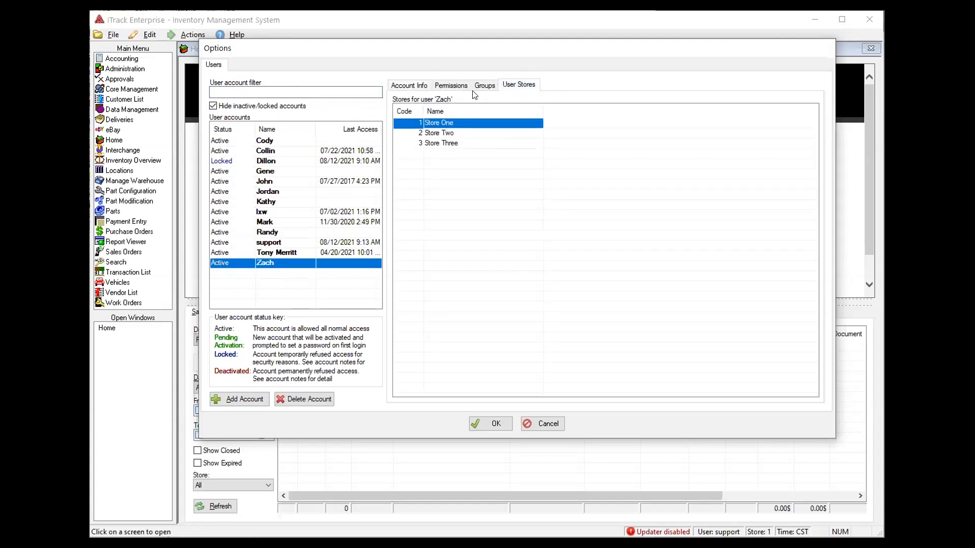
{"action": "left_click", "coordinate": [484, 85]}
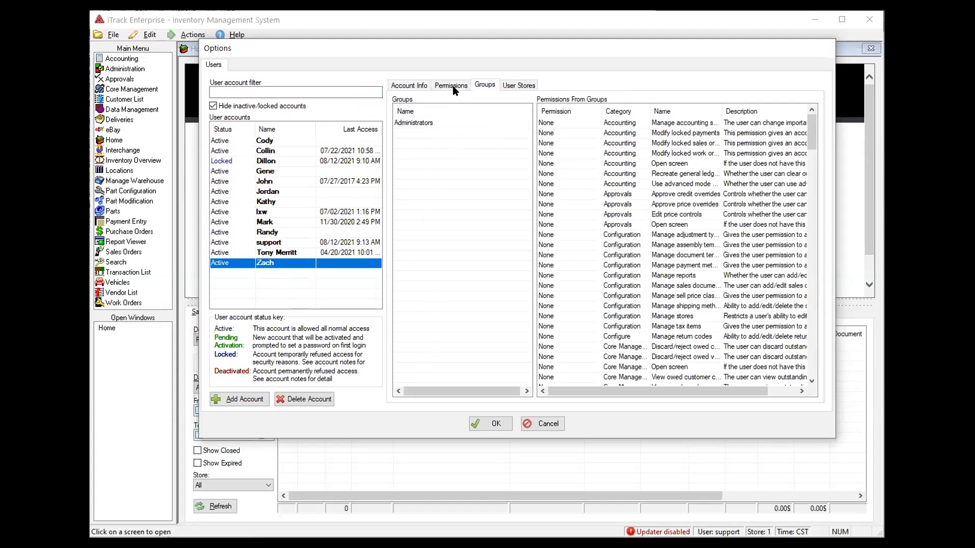
{"action": "left_click", "coordinate": [452, 87]}
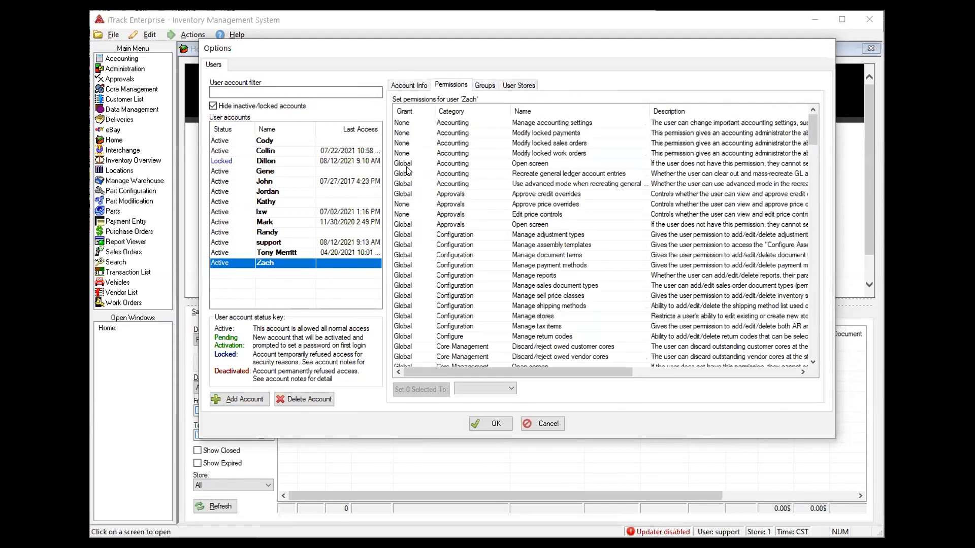
{"action": "left_click", "coordinate": [411, 86]}
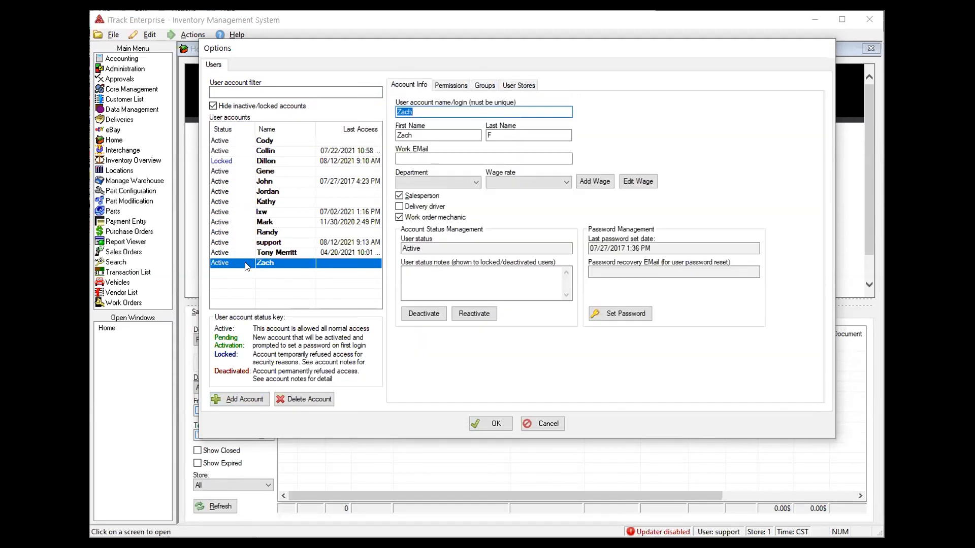
Add a new account and review its Permissions, Groups and User Stores tabs
{"action": "left_click", "coordinate": [239, 400]}
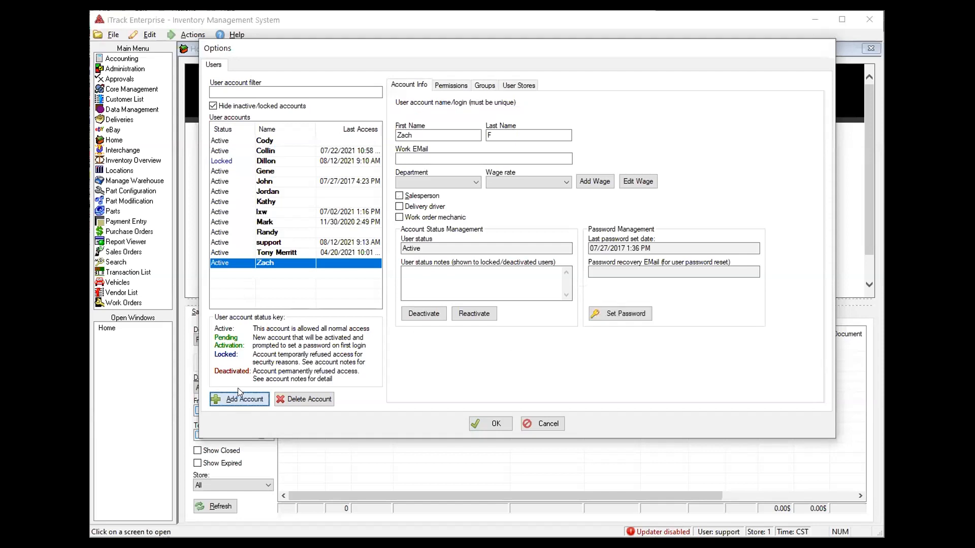
{"action": "left_click", "coordinate": [453, 87]}
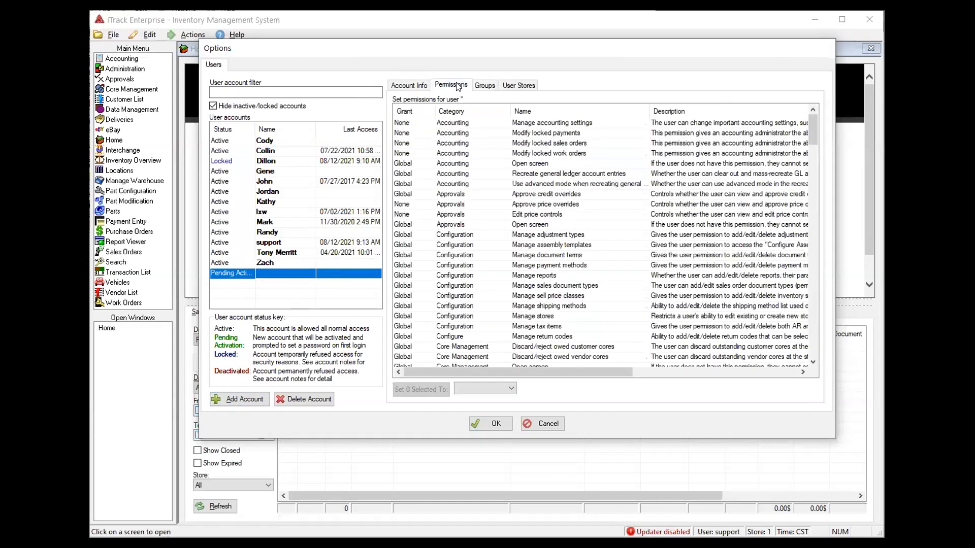
{"action": "left_click", "coordinate": [484, 85]}
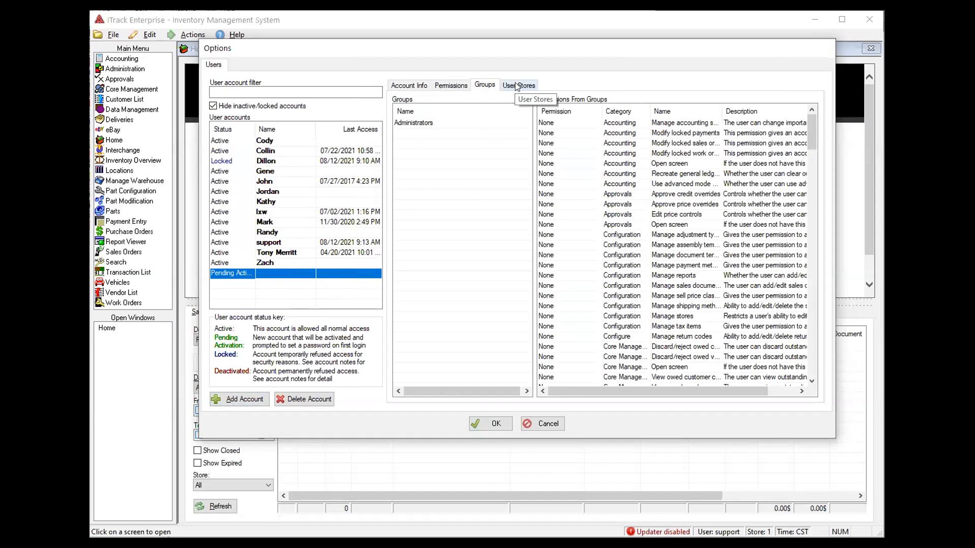
{"action": "left_click", "coordinate": [516, 85]}
{"action": "left_click", "coordinate": [409, 85]}
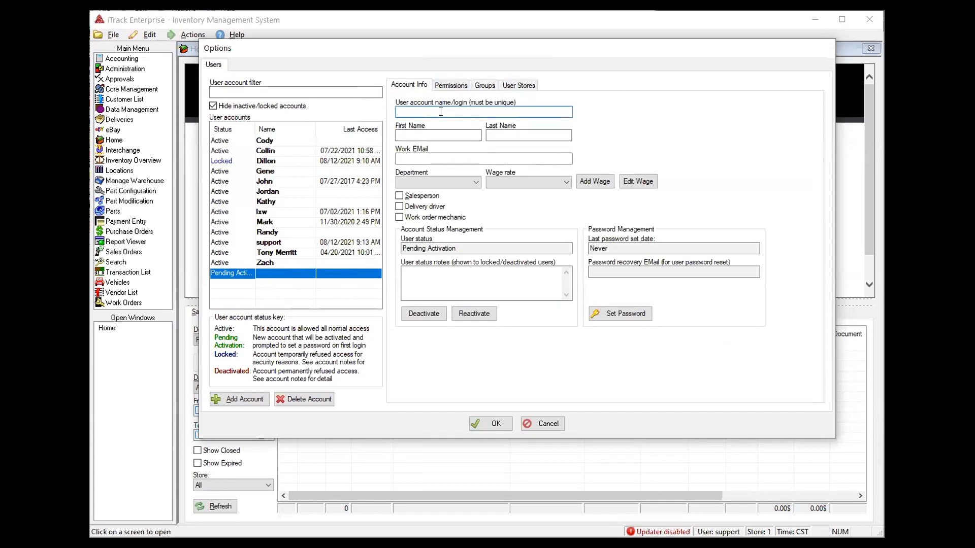
Give the new account login 'webinar' and the name Test User
{"action": "type", "text": "webinar"}
{"action": "key", "text": "Tab"}
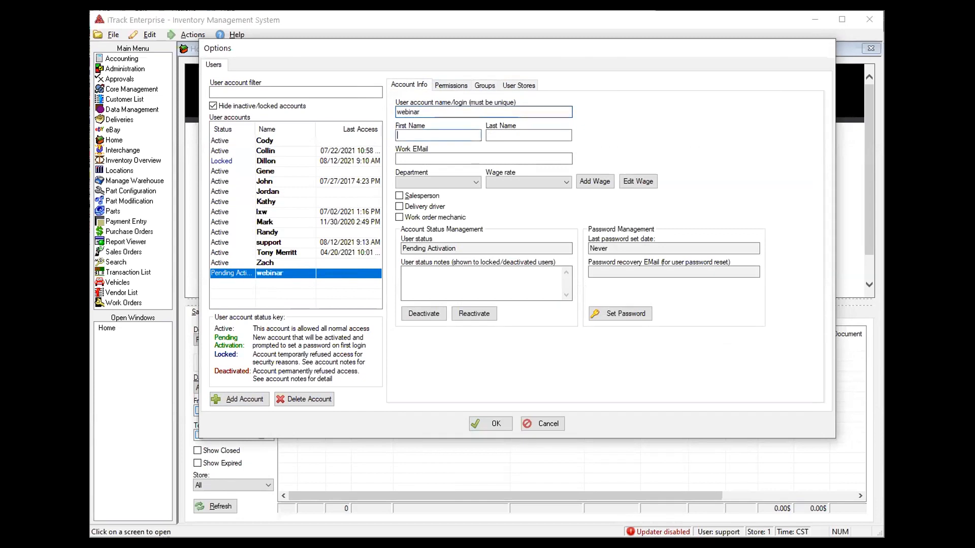
{"action": "type", "text": "Test"}
{"action": "key", "text": "Tab"}
{"action": "type", "text": "User"}
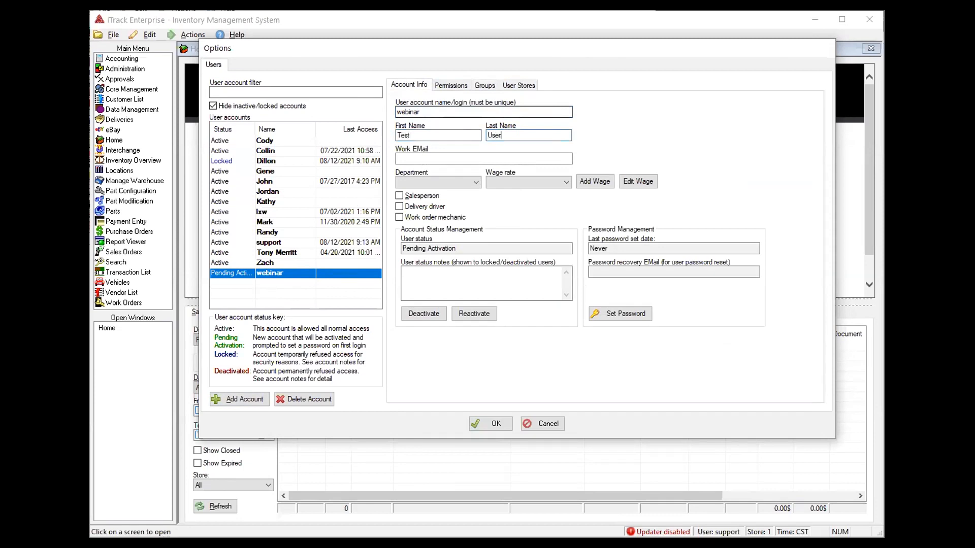
Fill in the account's work e-mail address and check its assigned stores
{"action": "key", "text": "Tab"}
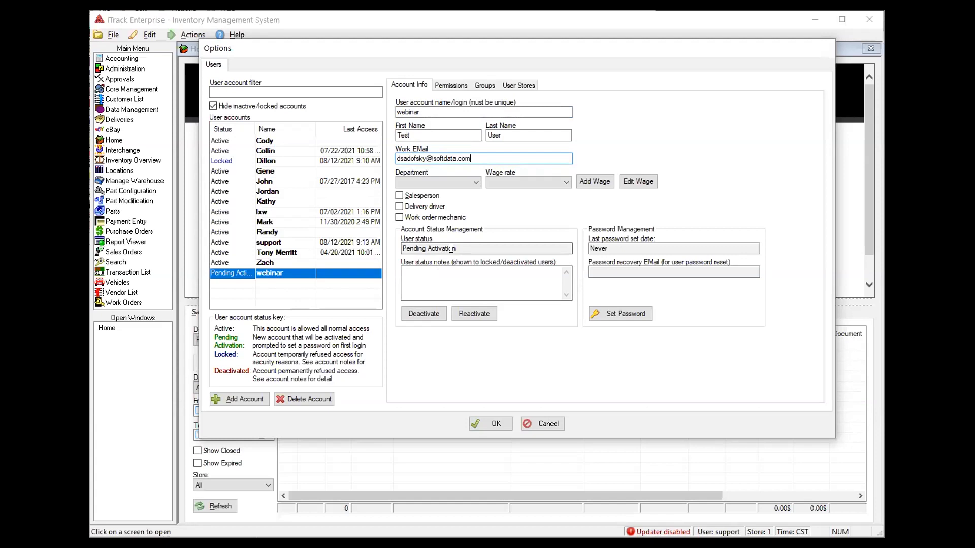
{"action": "left_click", "coordinate": [517, 85]}
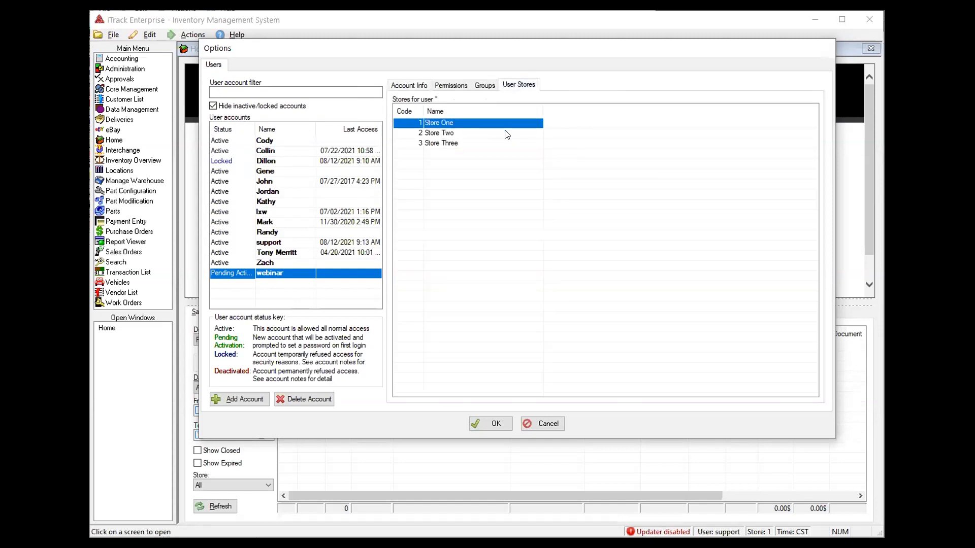
Review the new account's groups and permissions, including the Administrators group's permissions
{"action": "left_click", "coordinate": [485, 86]}
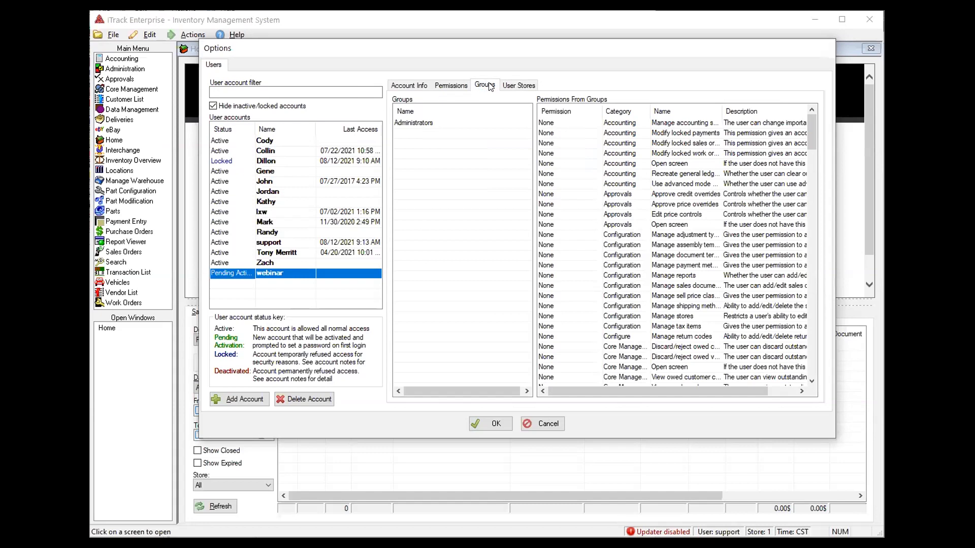
{"action": "left_click", "coordinate": [449, 85]}
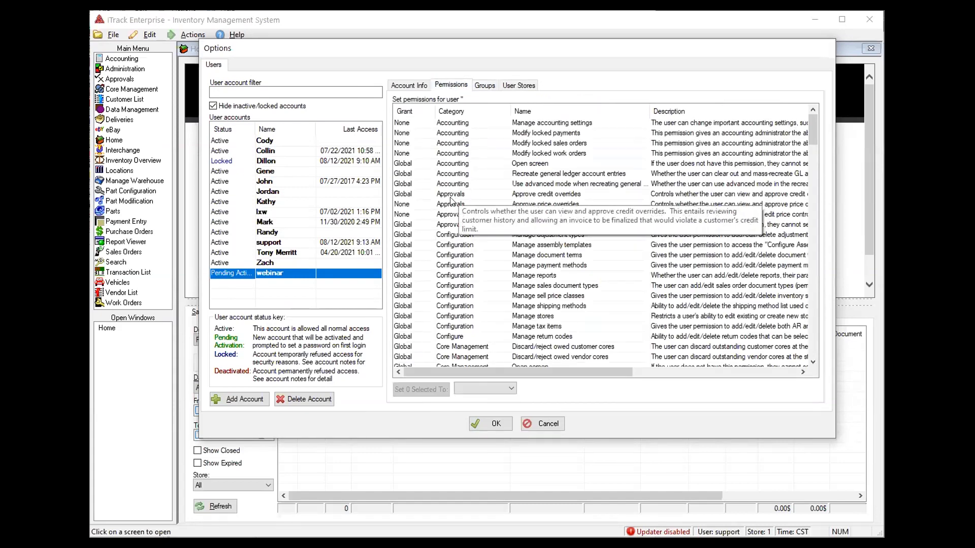
{"action": "scroll", "coordinate": [446, 220], "scroll_direction": "down", "scroll_amount": 2}
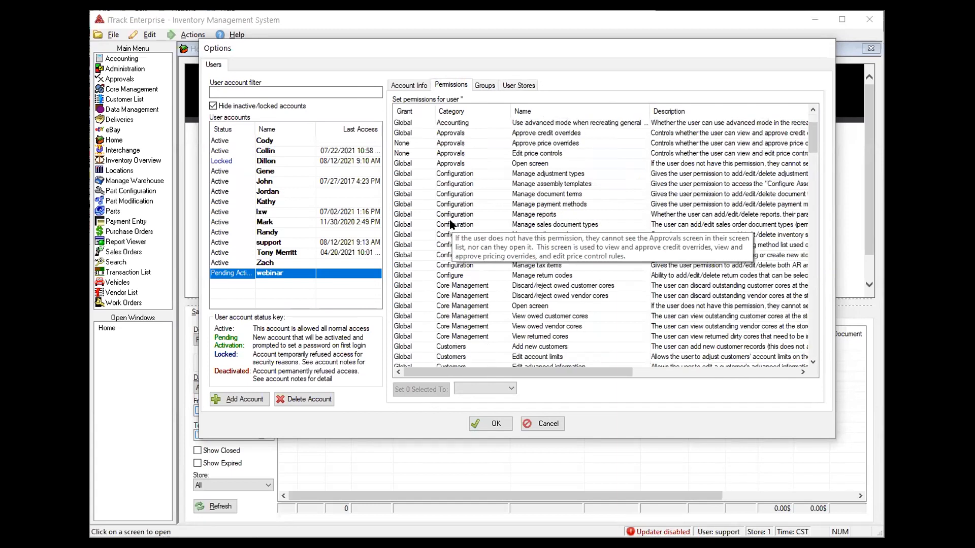
{"action": "scroll", "coordinate": [453, 223], "scroll_direction": "down", "scroll_amount": 6}
{"action": "scroll", "coordinate": [455, 224], "scroll_direction": "down", "scroll_amount": 7}
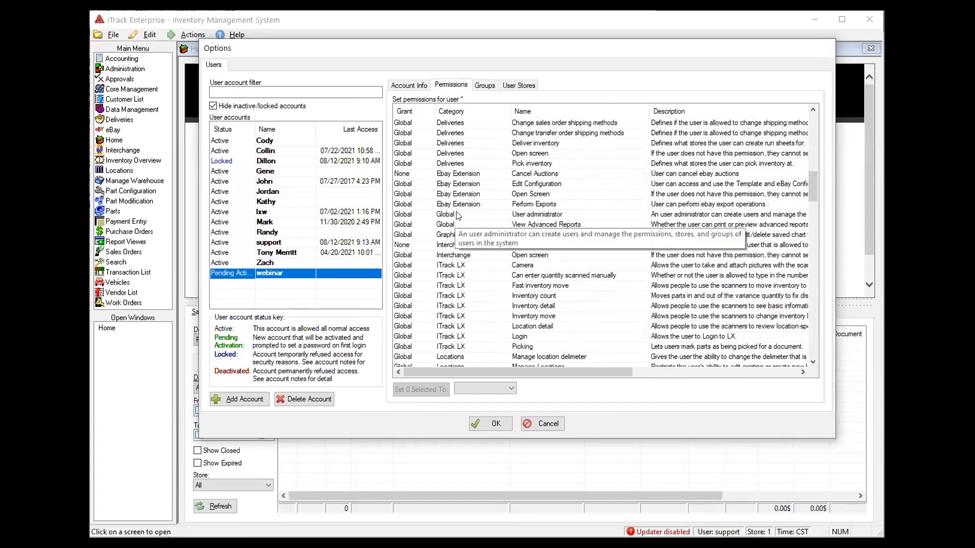
{"action": "left_click", "coordinate": [485, 87]}
{"action": "left_click", "coordinate": [432, 127]}
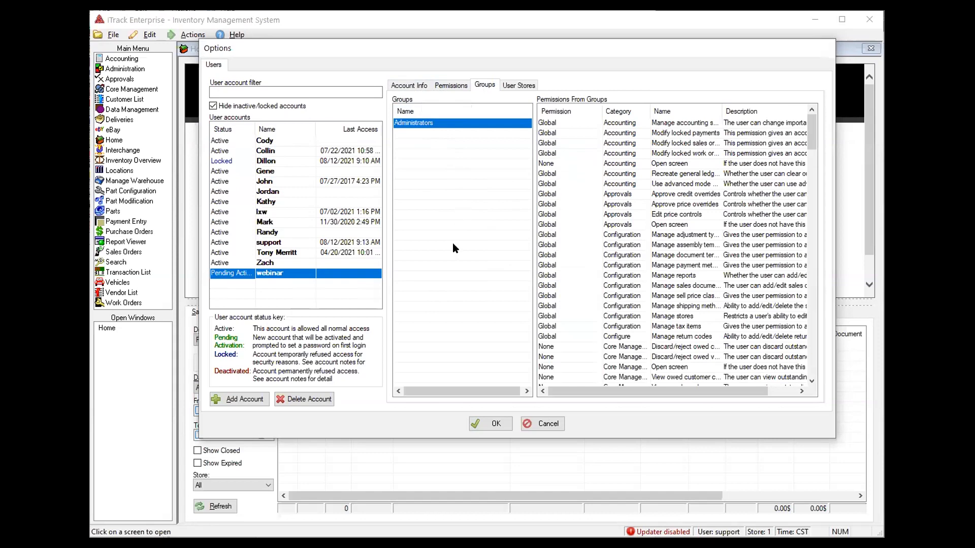
Deselect the webinar account and save the user settings with OK
{"action": "left_click", "coordinate": [417, 88]}
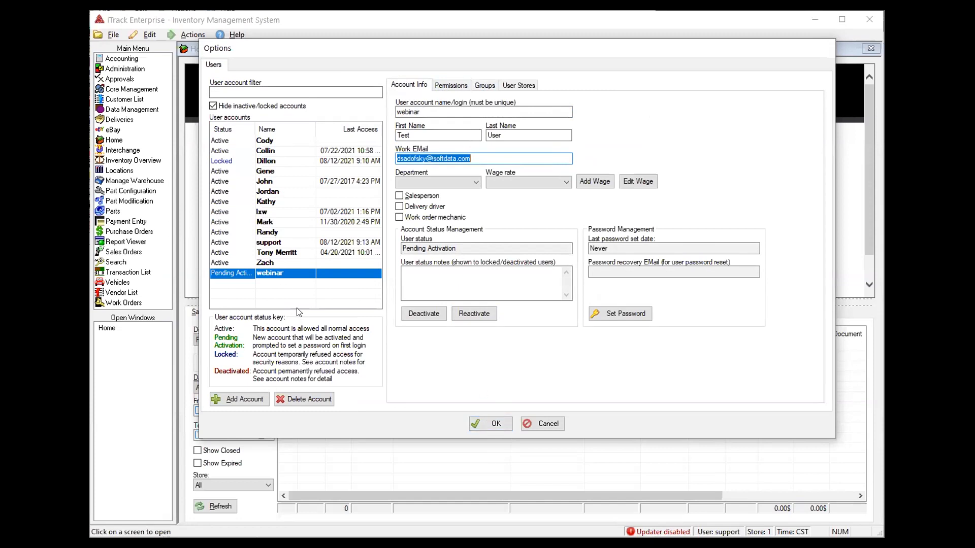
{"action": "left_click", "coordinate": [291, 295]}
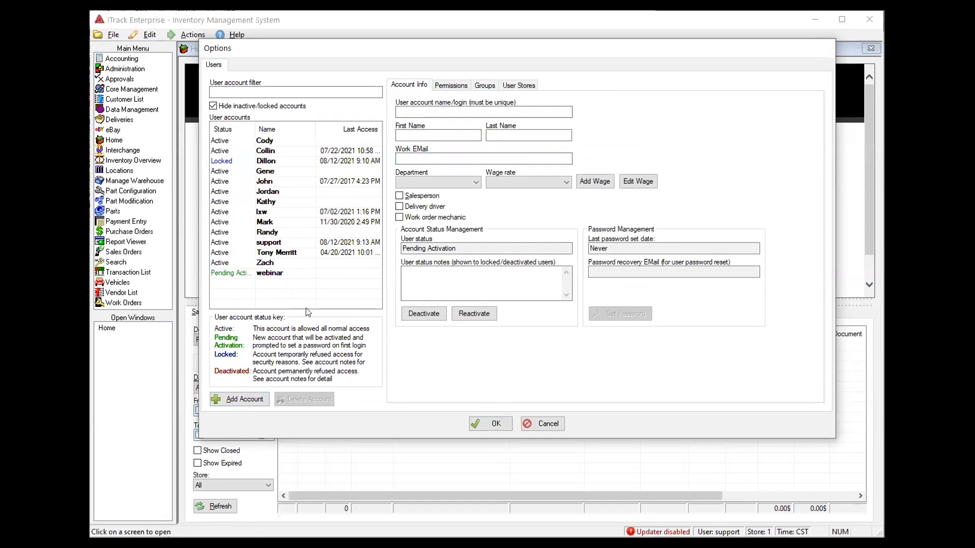
{"action": "left_click", "coordinate": [494, 425]}
Log out and start logging in as the webinar account
{"action": "left_click", "coordinate": [113, 35]}
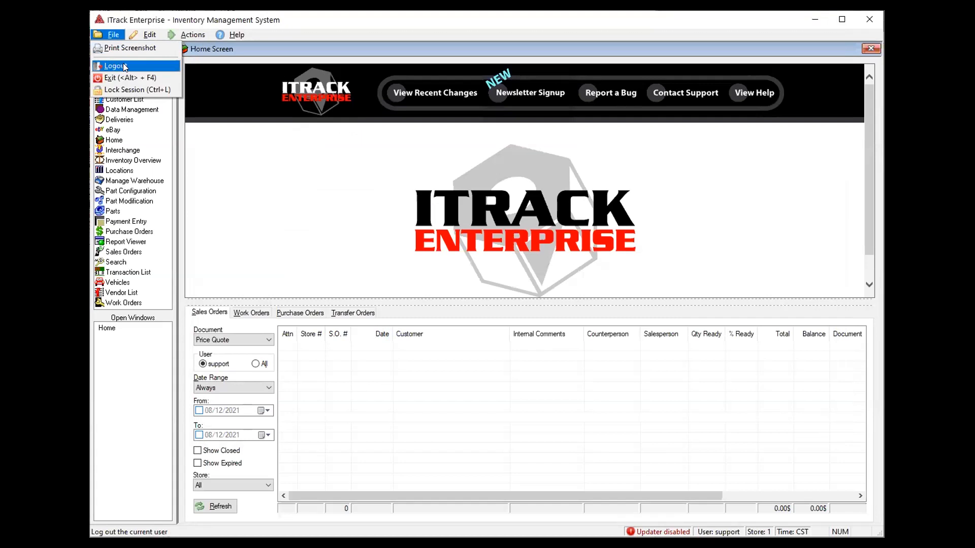
{"action": "left_click", "coordinate": [124, 66]}
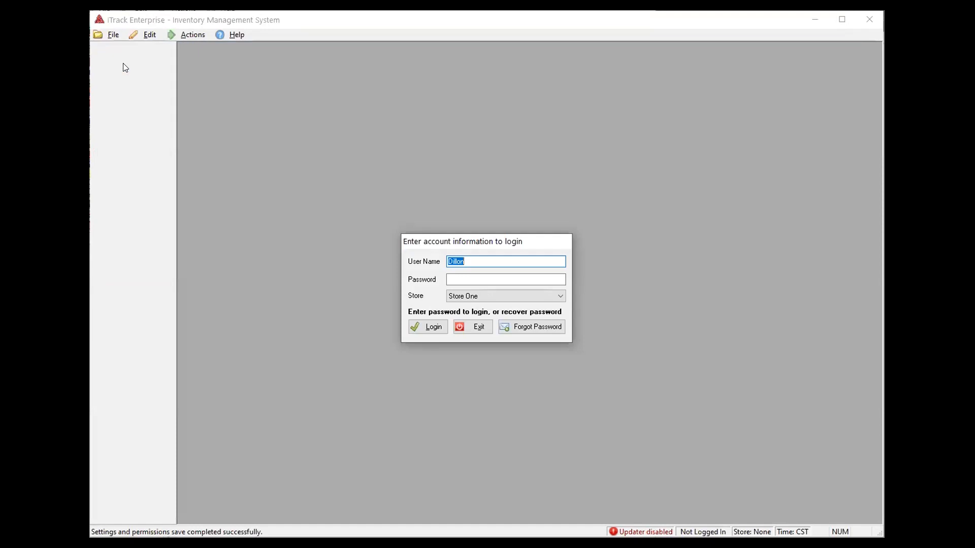
{"action": "type", "text": "webinar"}
{"action": "key", "text": "Return"}
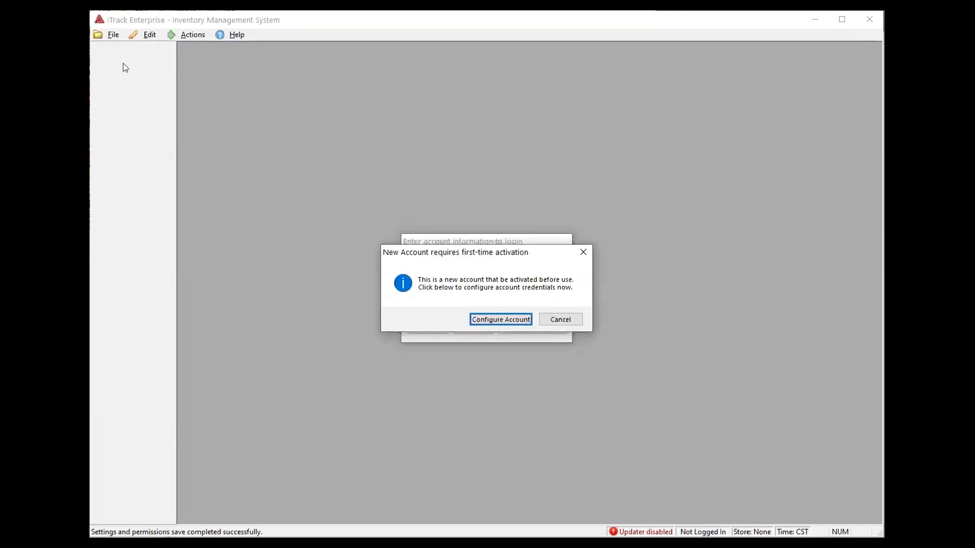
Set and confirm a new password for the webinar account
{"action": "left_click", "coordinate": [481, 319]}
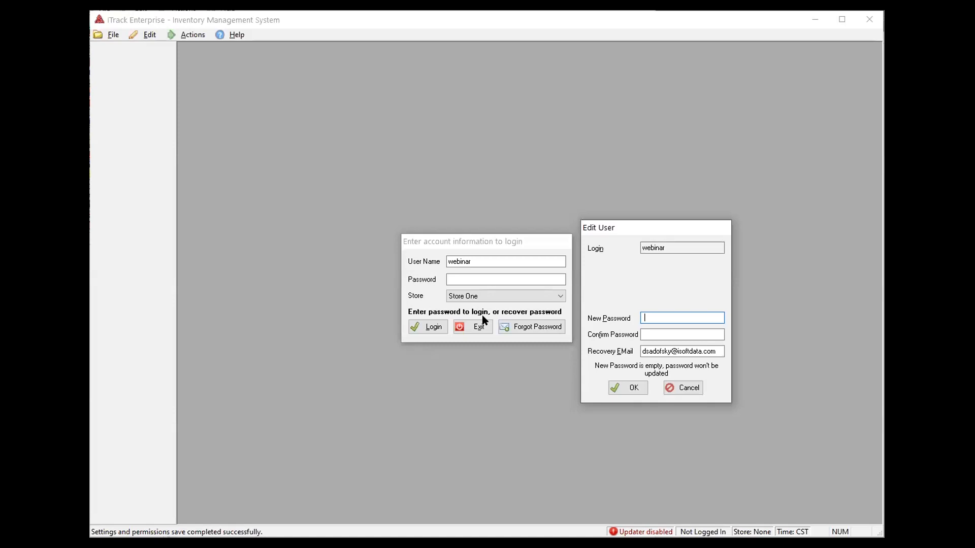
{"action": "type", "text": "****"}
{"action": "key", "text": "Tab"}
{"action": "type", "text": "****"}
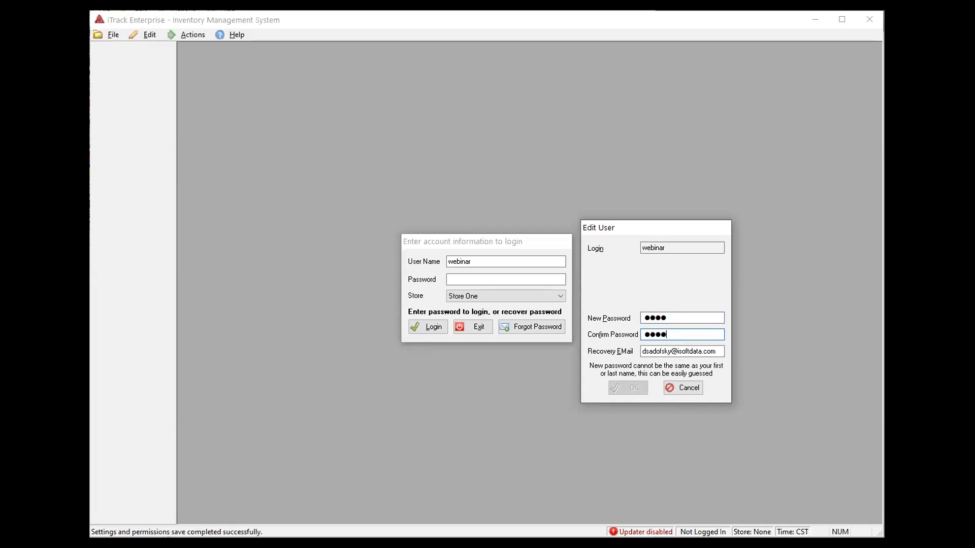
{"action": "key", "text": "shift+Tab"}
{"action": "type", "text": "*****"}
{"action": "key", "text": "Tab"}
{"action": "type", "text": "*****"}
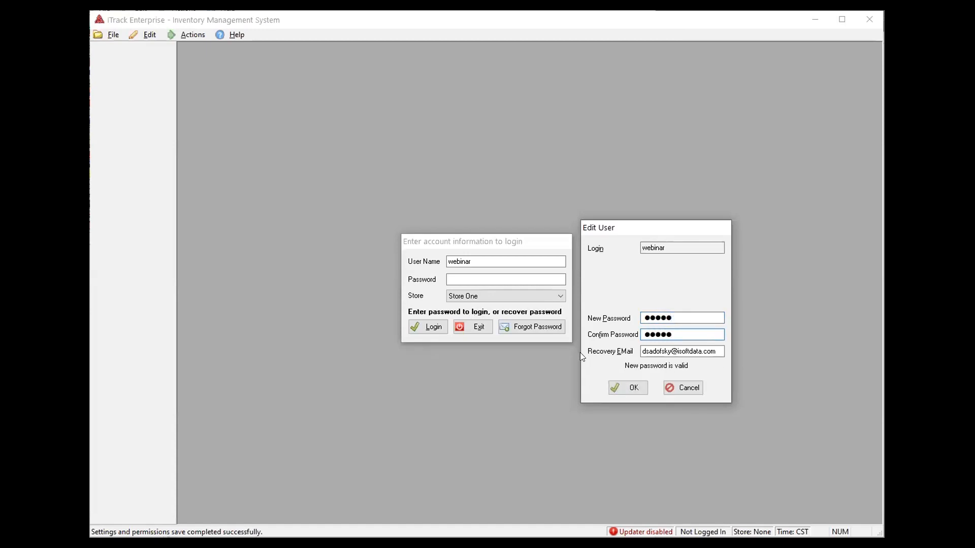
{"action": "left_click", "coordinate": [629, 389]}
Sign in with the new password so the Home Screen loads
{"action": "left_click", "coordinate": [500, 278]}
{"action": "type", "text": "•••••"}
{"action": "key", "text": "Return"}
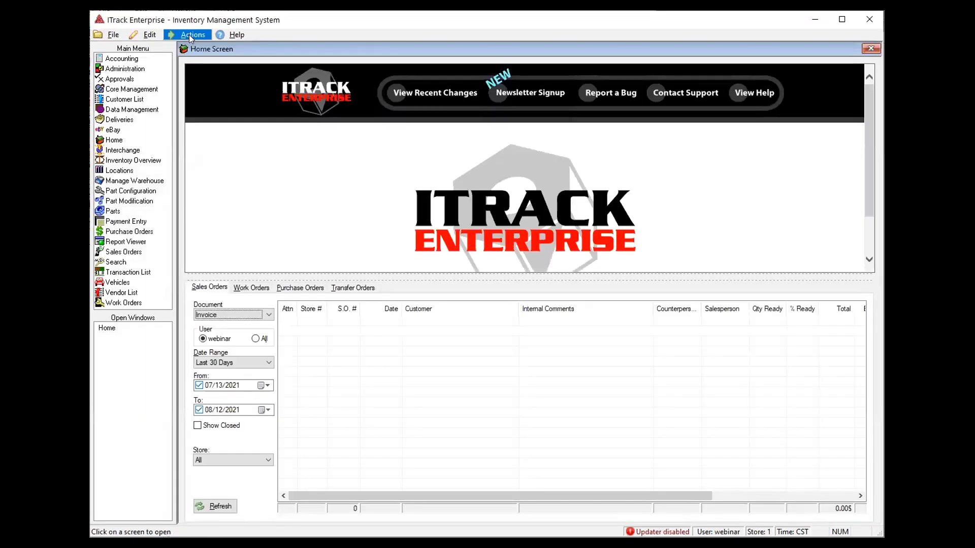
{"action": "left_click", "coordinate": [107, 34]}
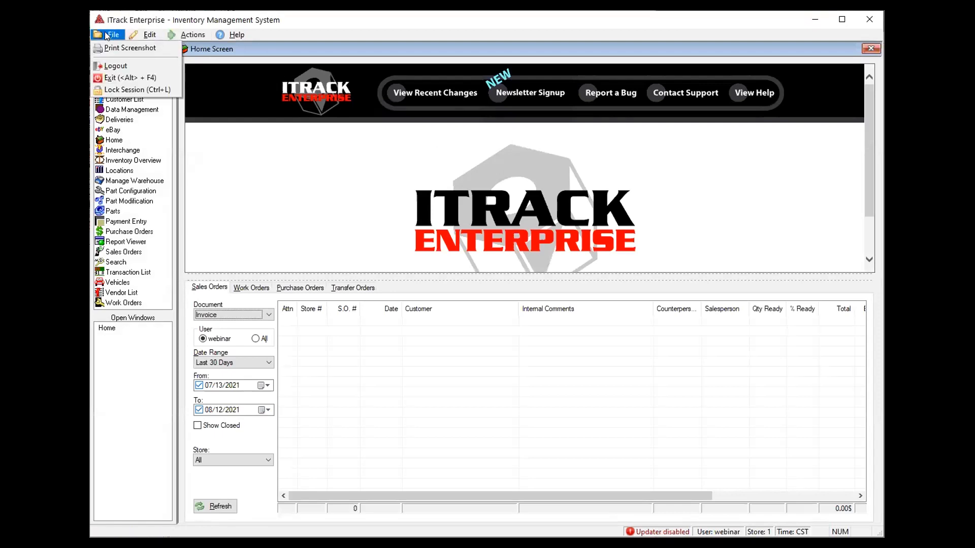
Log out of the test account and log in as the support administrator
{"action": "left_click", "coordinate": [110, 65]}
{"action": "type", "text": "s"}
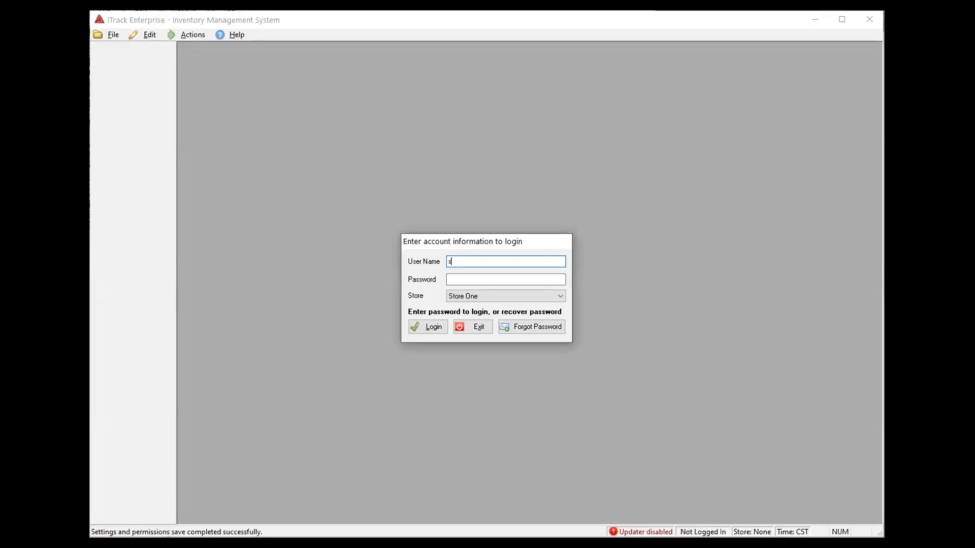
{"action": "type", "text": "upport"}
{"action": "key", "text": "Tab"}
{"action": "type", "text": "●●●●●●●"}
{"action": "key", "text": "Return"}
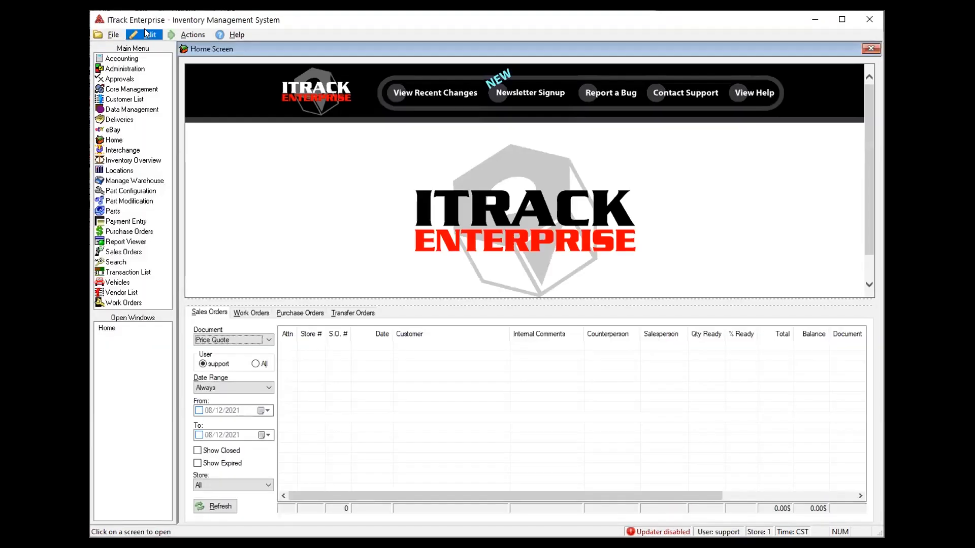
Reopen Edit > Manage Users > User Permissions and Settings
{"action": "left_click", "coordinate": [148, 35]}
{"action": "mouse_move", "coordinate": [152, 44]}
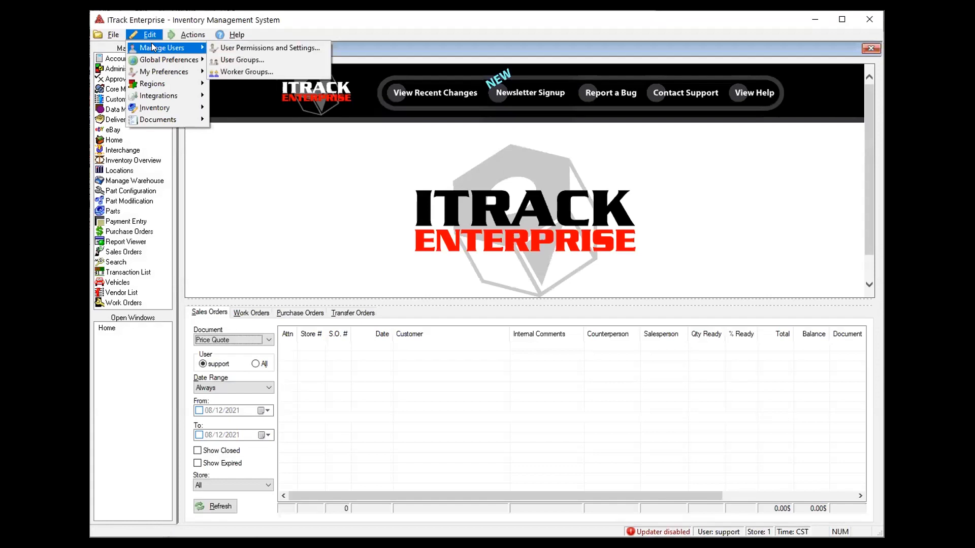
{"action": "left_click", "coordinate": [218, 48]}
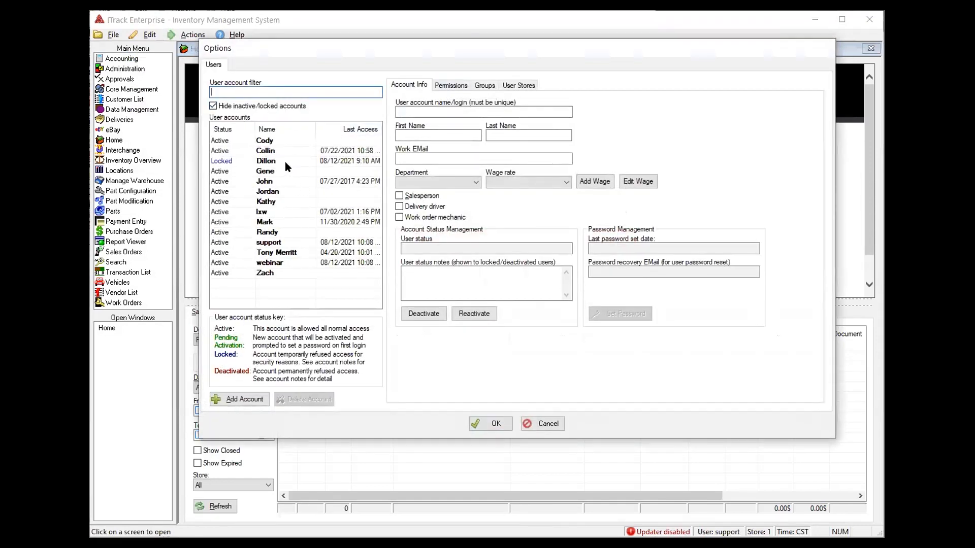
Show the webinar account, widen Last Access, narrow Name, and select its recovery e-mail
{"action": "left_click", "coordinate": [278, 265]}
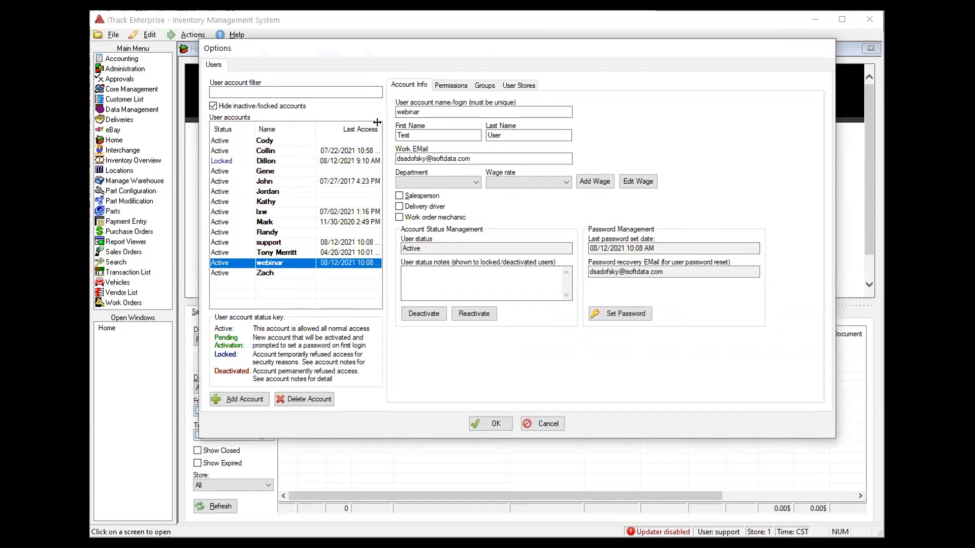
{"action": "left_click_drag", "start_coordinate": [378, 122], "coordinate": [383, 124]}
{"action": "left_click_drag", "start_coordinate": [313, 124], "coordinate": [300, 127]}
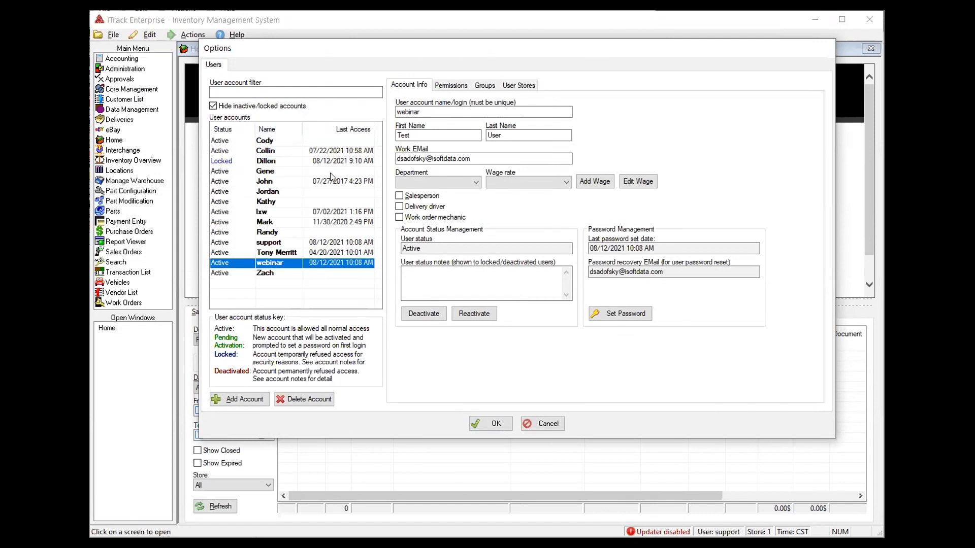
{"action": "mouse_move", "coordinate": [346, 138]}
{"action": "left_click_drag", "start_coordinate": [680, 269], "coordinate": [589, 272]}
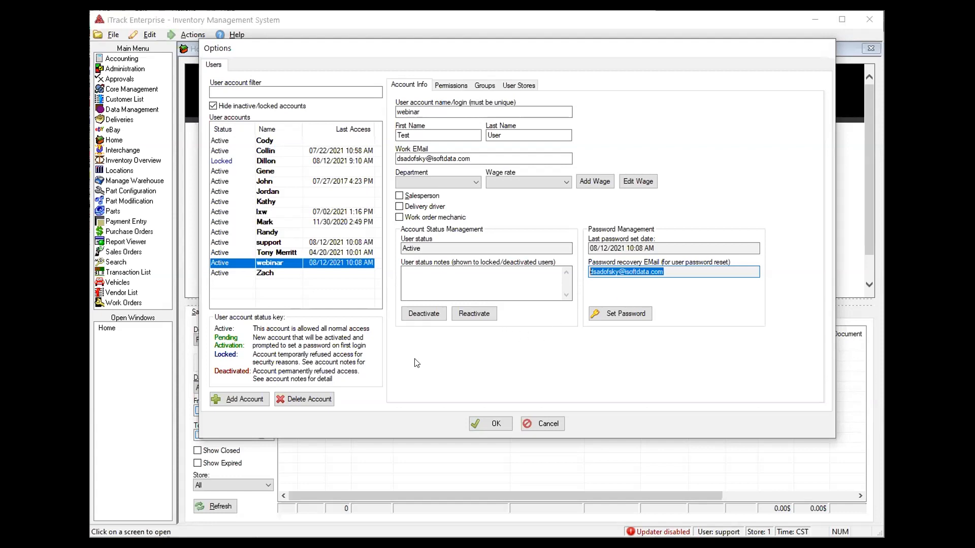
Cancel deleting the webinar account, then deactivate it and confirm Yes
{"action": "left_click", "coordinate": [303, 401]}
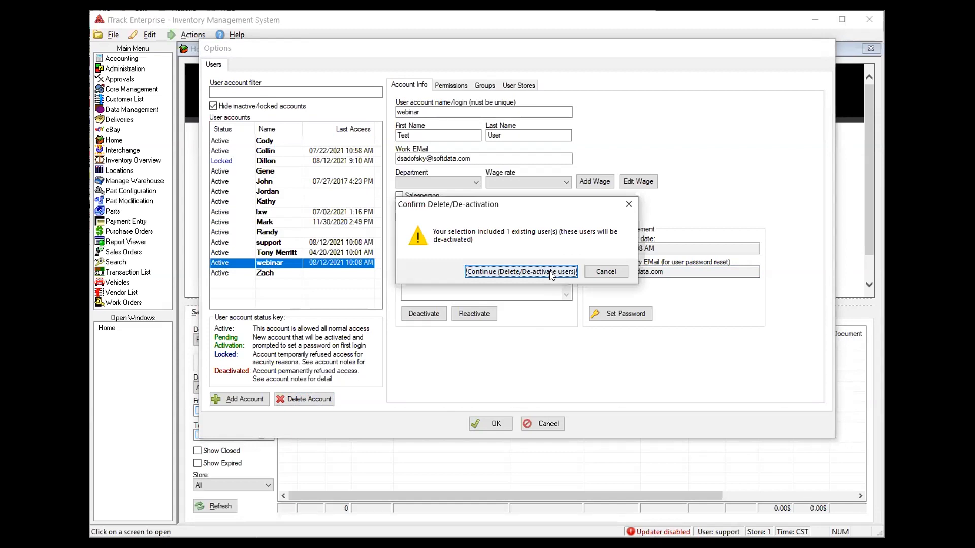
{"action": "left_click", "coordinate": [593, 271]}
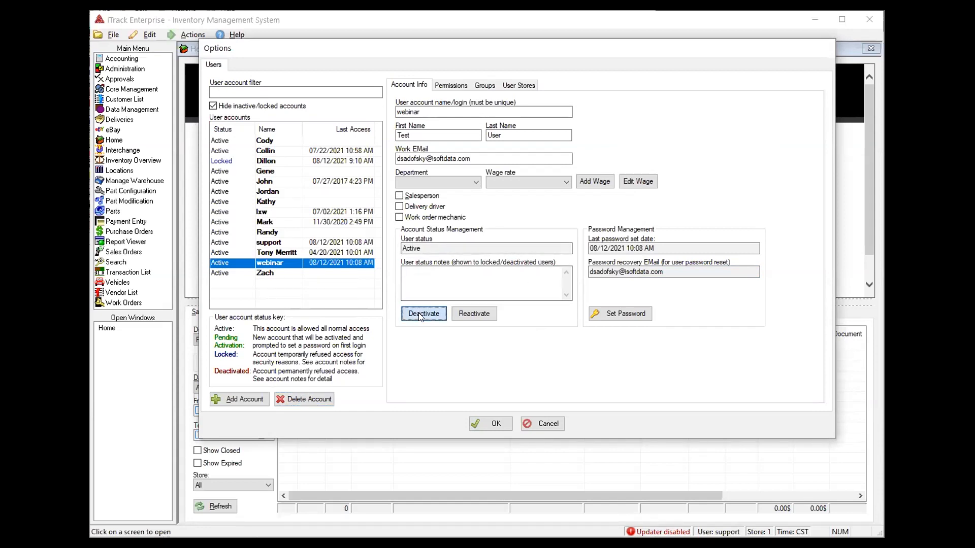
{"action": "left_click", "coordinate": [420, 316]}
{"action": "left_click", "coordinate": [546, 280]}
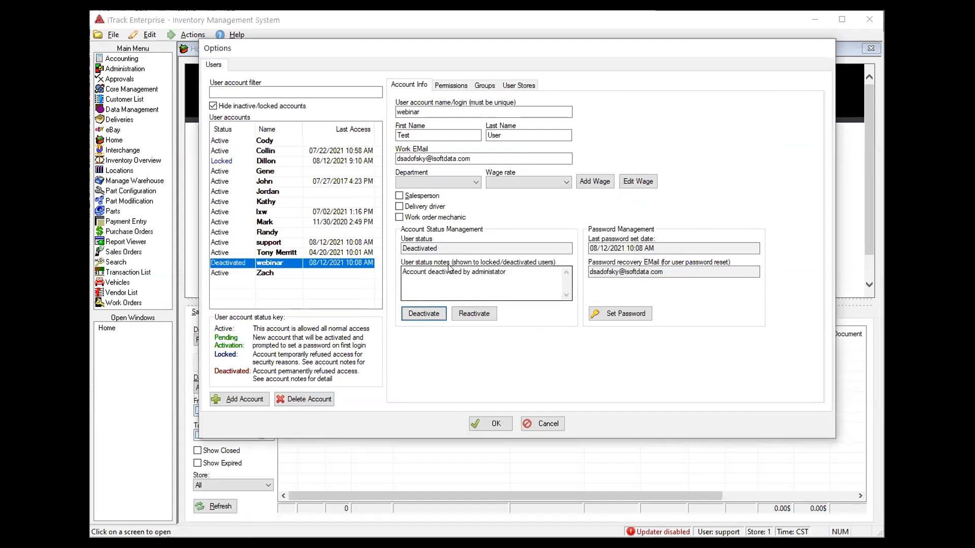
Add 'No longer uses ITrack' on a new line of the User status notes
{"action": "left_click_drag", "start_coordinate": [516, 278], "coordinate": [305, 283]}
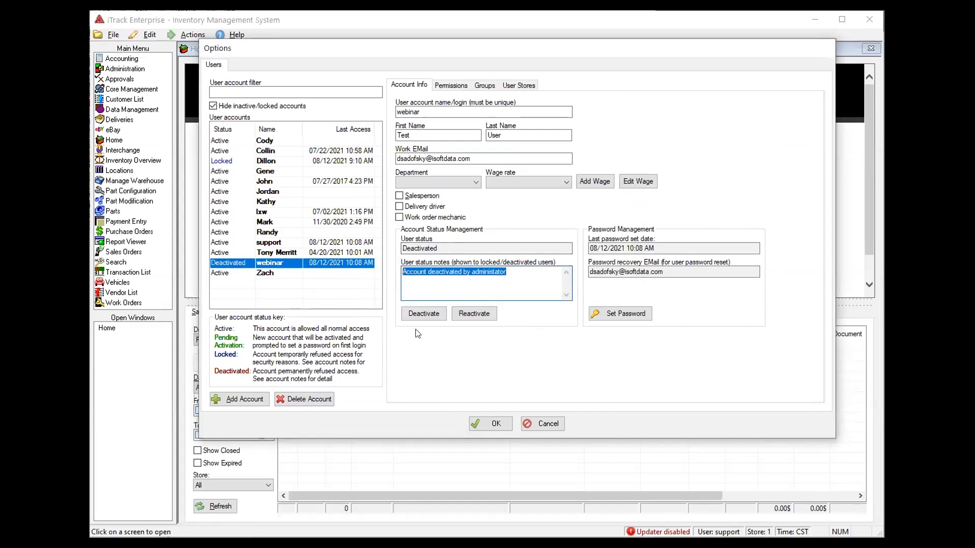
{"action": "left_click", "coordinate": [525, 288]}
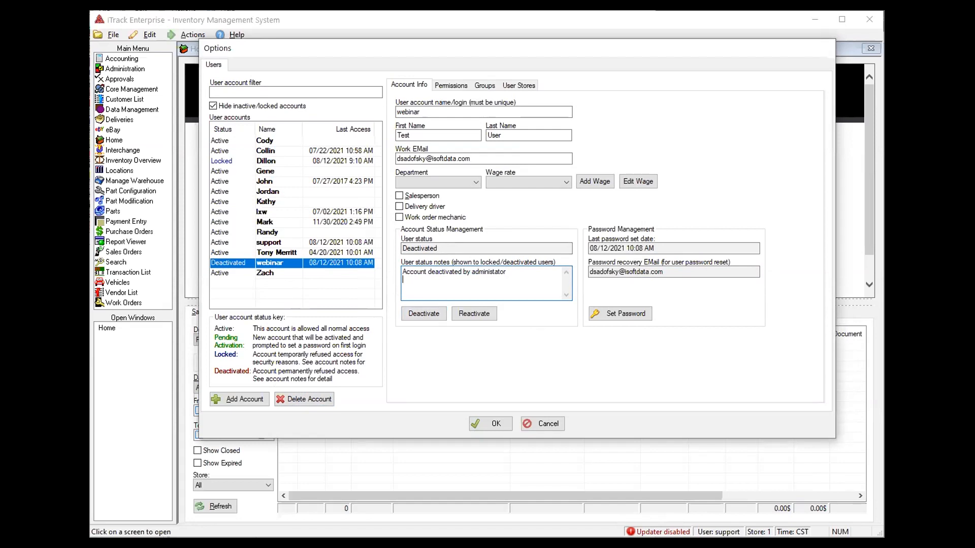
{"action": "key", "text": "Return"}
{"action": "type", "text": "No longer uses ITrack"}
Save the deactivation, log out, and verify the webinar login is refused with a Login Error
{"action": "left_click", "coordinate": [482, 425]}
{"action": "left_click", "coordinate": [113, 35]}
{"action": "left_click", "coordinate": [115, 67]}
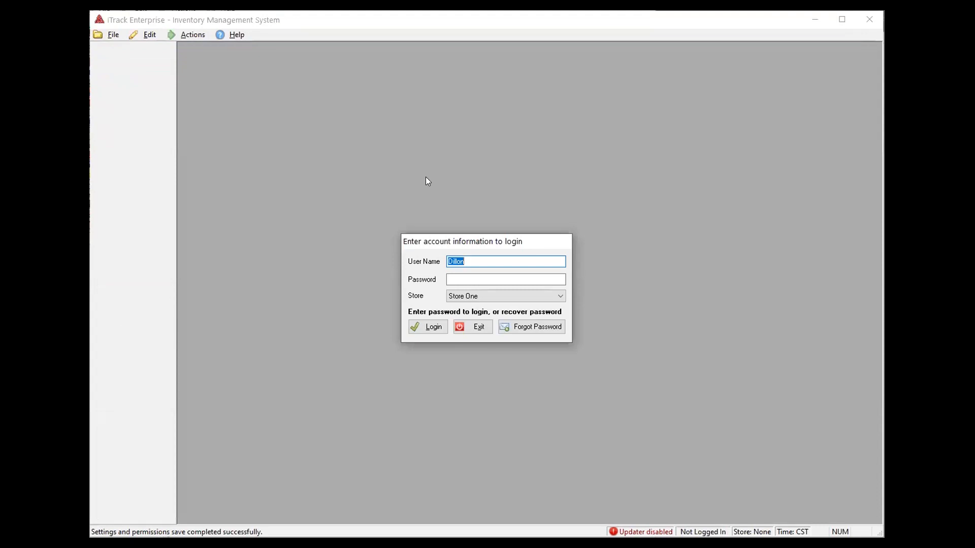
{"action": "type", "text": "webinar"}
{"action": "key", "text": "Tab"}
{"action": "key", "text": "Return"}
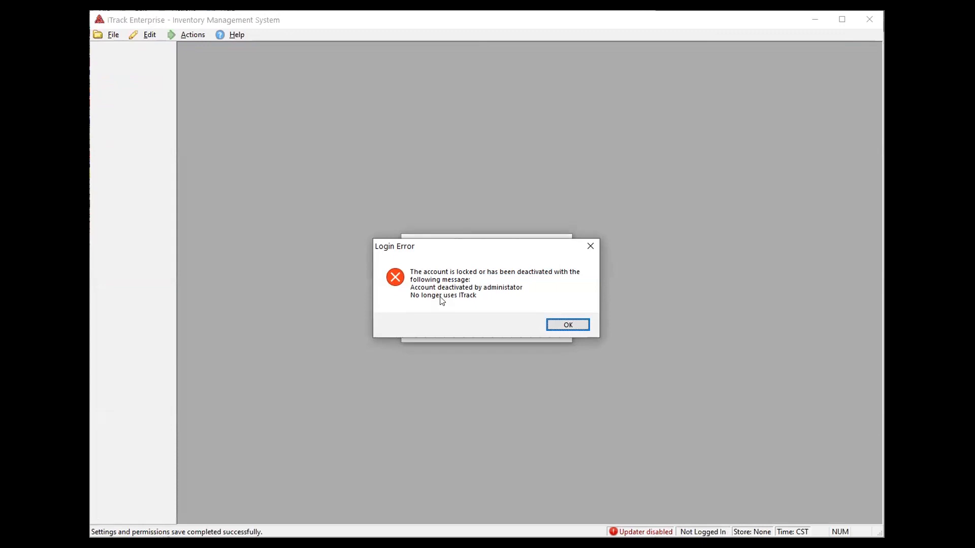
{"action": "left_click", "coordinate": [564, 323]}
Log back in as the support administrator
{"action": "type", "text": "support"}
{"action": "key", "text": "Tab"}
{"action": "type", "text": "•••••••"}
{"action": "key", "text": "Return"}
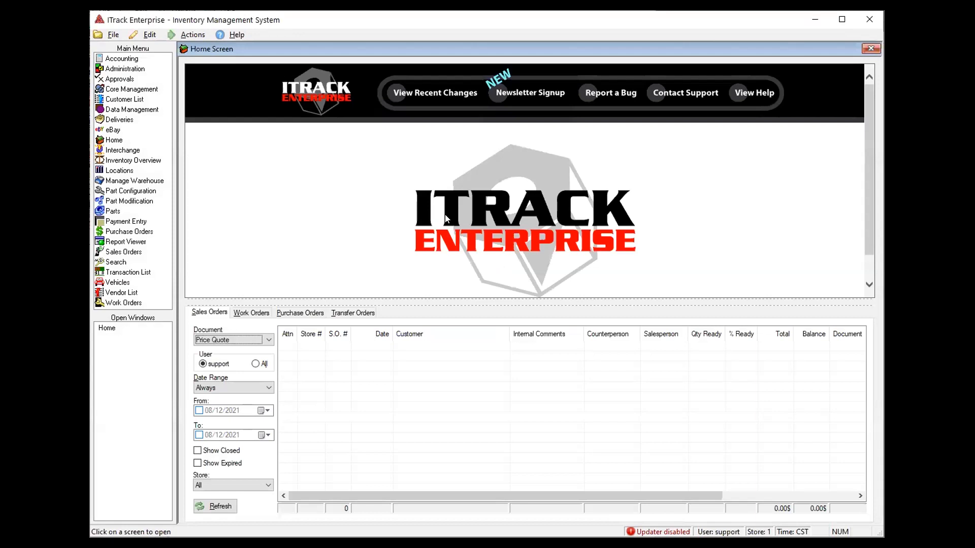
Open User Permissions and Settings on the Permissions tab and scroll through every permission category
{"action": "left_click", "coordinate": [136, 35]}
{"action": "mouse_move", "coordinate": [138, 45]}
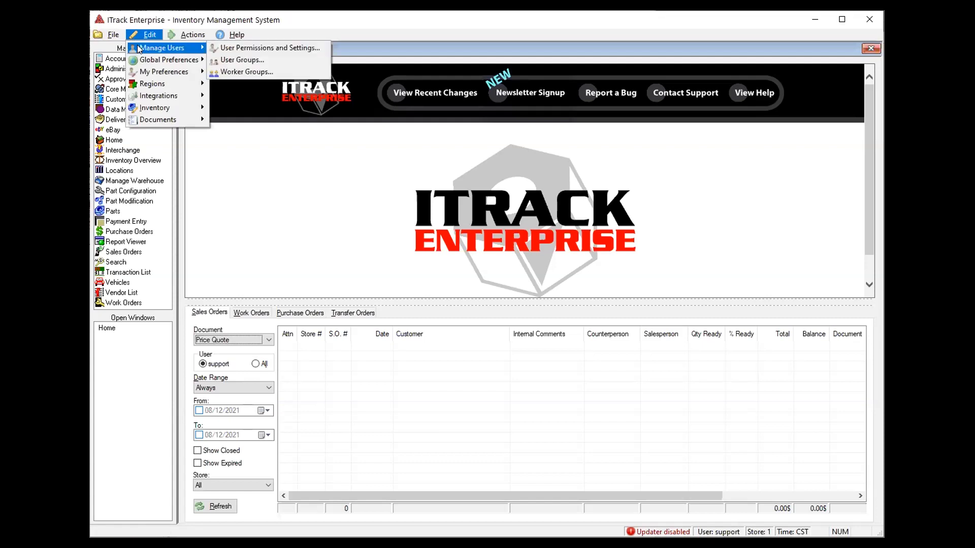
{"action": "left_click", "coordinate": [226, 47]}
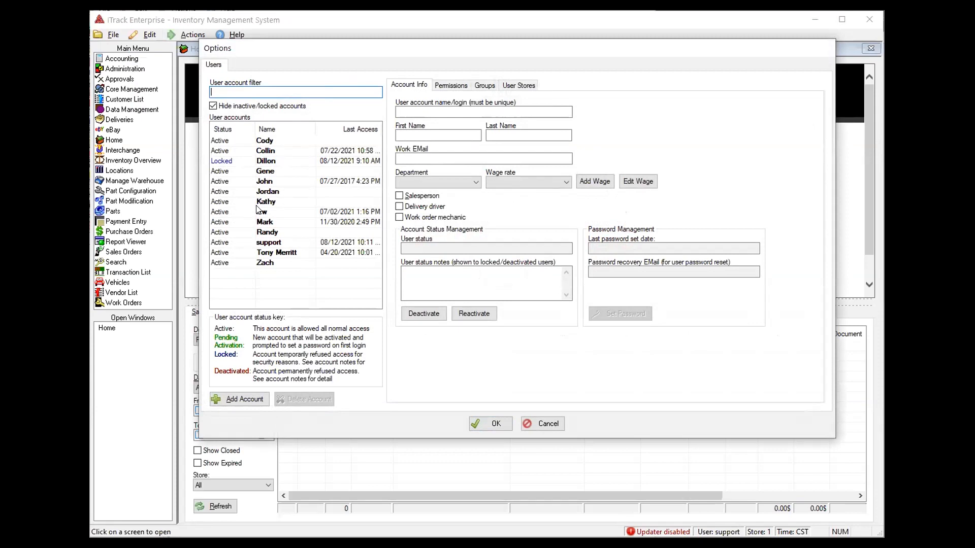
{"action": "left_click", "coordinate": [458, 88]}
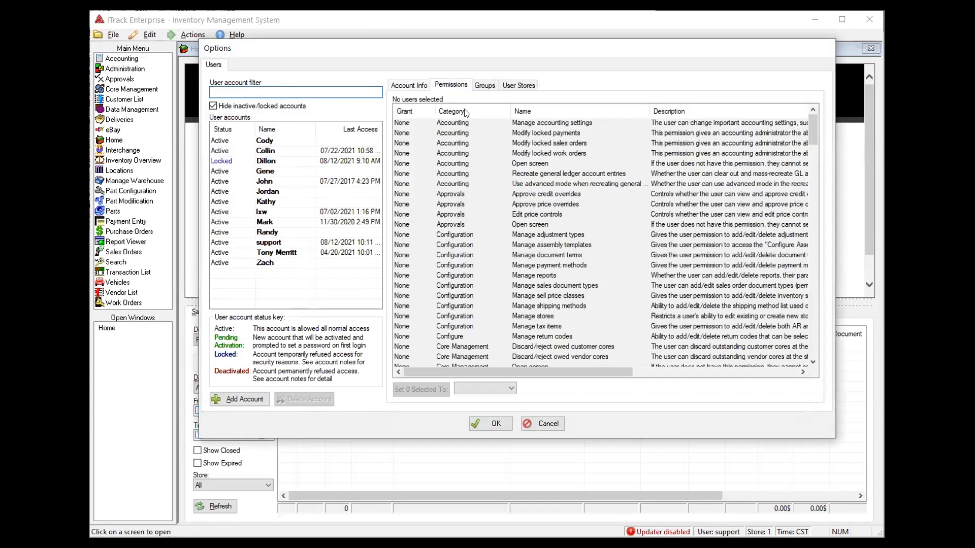
{"action": "scroll", "coordinate": [541, 234], "scroll_direction": "down", "scroll_amount": 20}
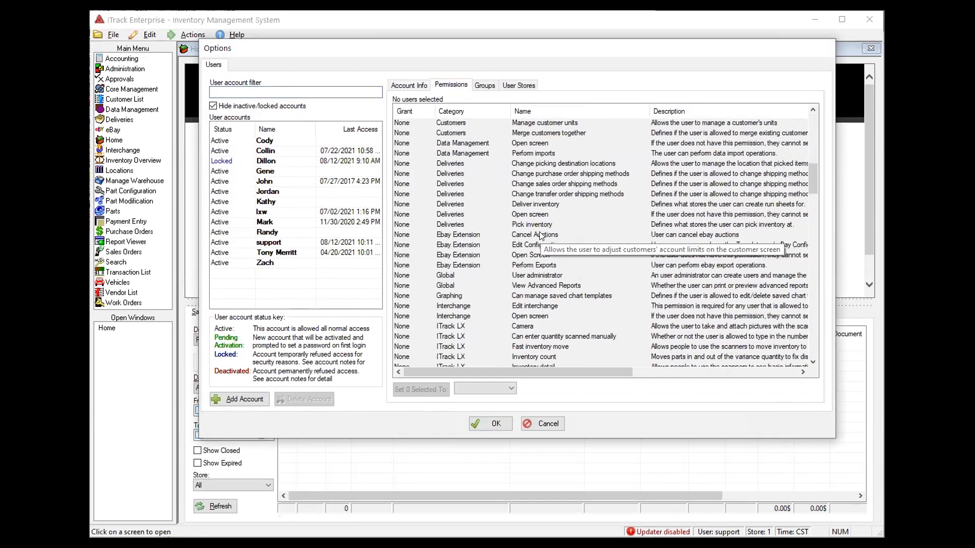
{"action": "scroll", "coordinate": [541, 231], "scroll_direction": "down", "scroll_amount": 20}
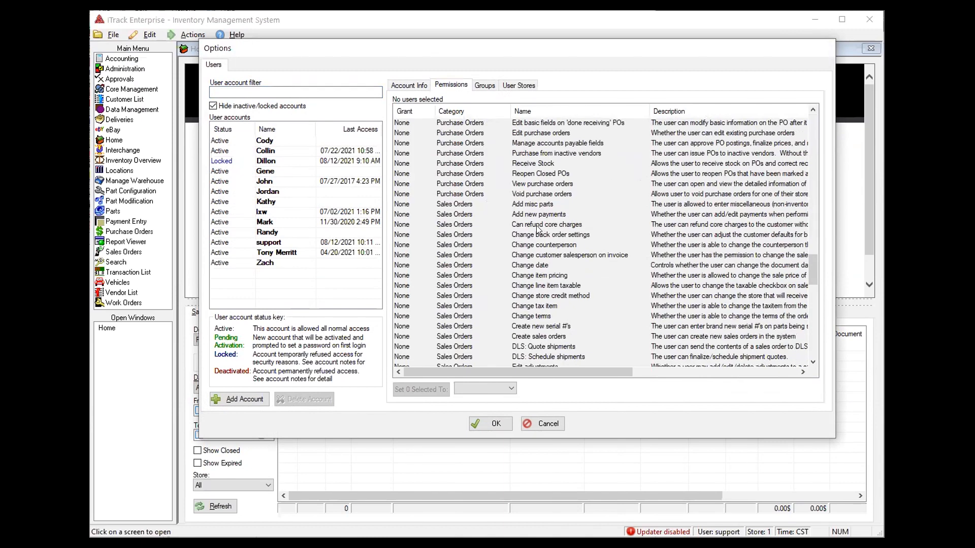
{"action": "scroll", "coordinate": [538, 230], "scroll_direction": "down", "scroll_amount": 1}
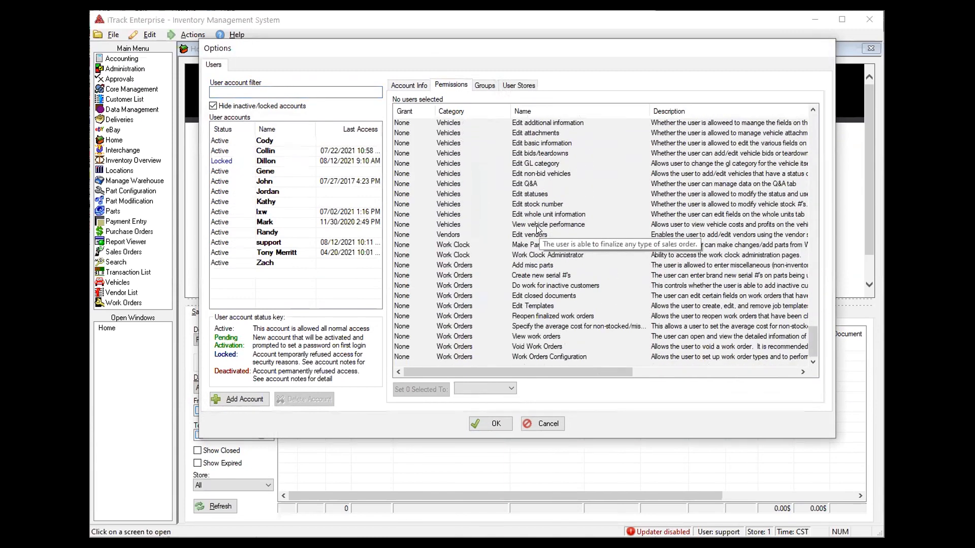
{"action": "scroll", "coordinate": [537, 228], "scroll_direction": "up", "scroll_amount": 20}
{"action": "scroll", "coordinate": [536, 221], "scroll_direction": "up", "scroll_amount": 20}
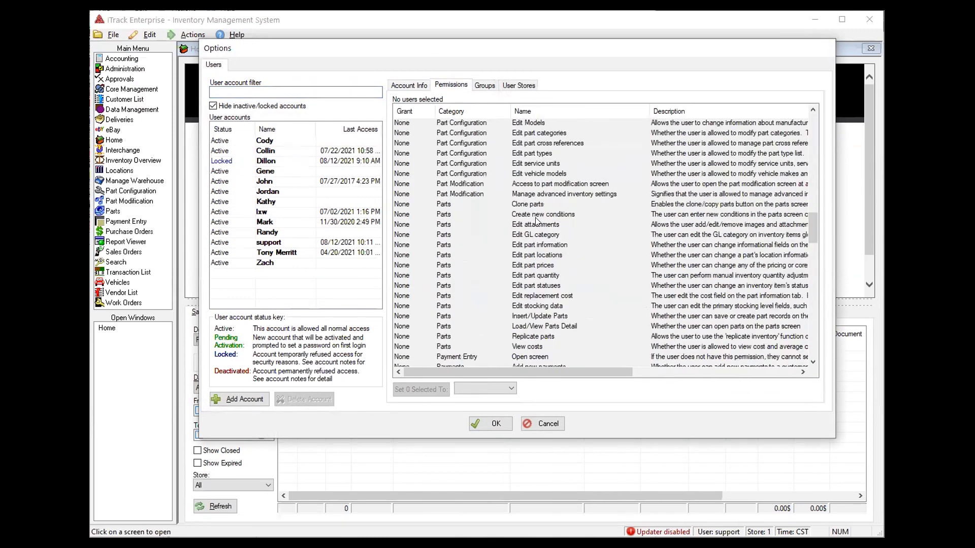
{"action": "scroll", "coordinate": [537, 222], "scroll_direction": "up", "scroll_amount": 6}
{"action": "scroll", "coordinate": [452, 203], "scroll_direction": "up", "scroll_amount": 5}
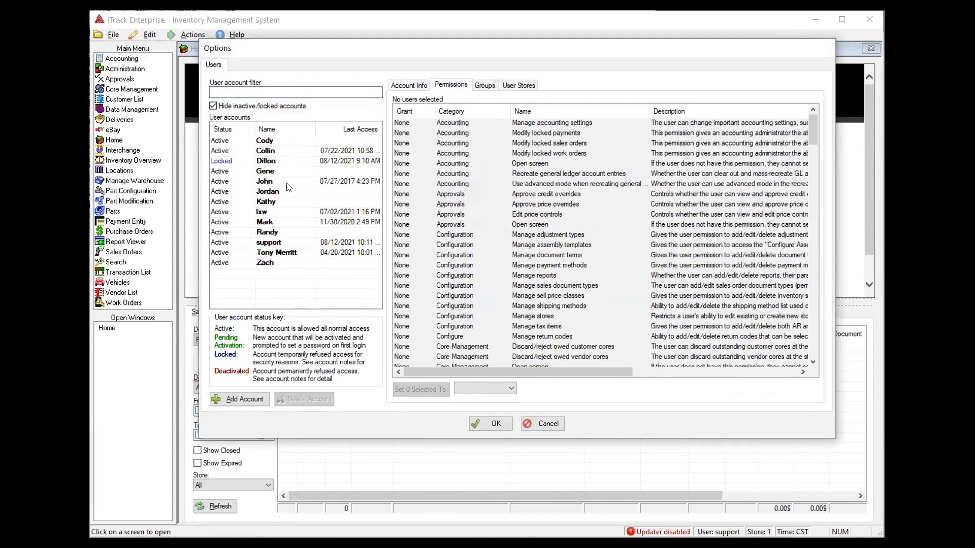
Select a user and try Store on Modify locked sales orders, then return it to None
{"action": "left_click", "coordinate": [277, 234]}
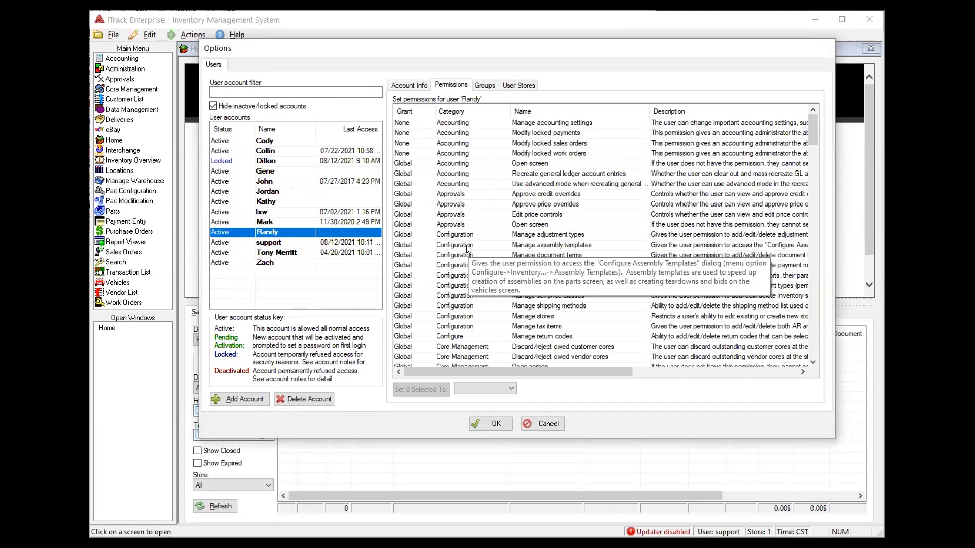
{"action": "left_click", "coordinate": [421, 144]}
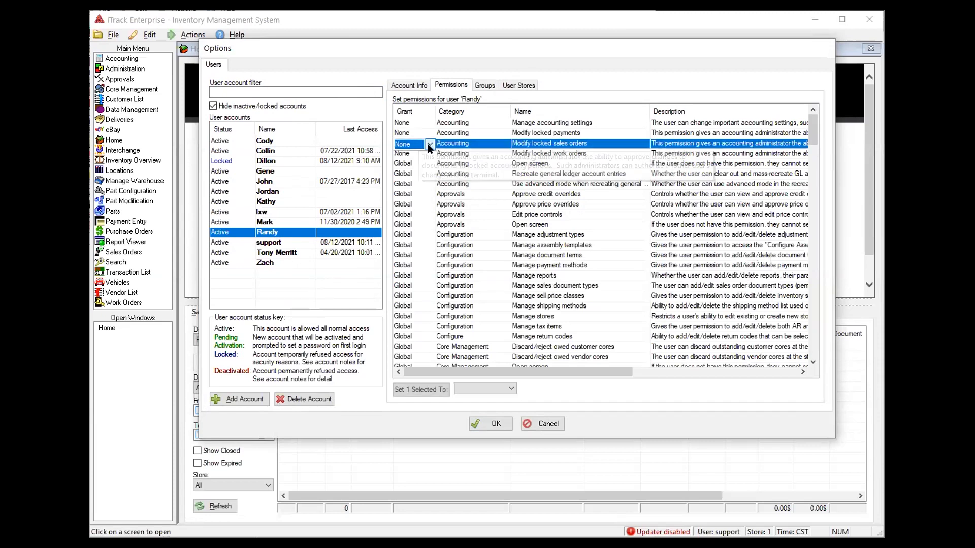
{"action": "left_click", "coordinate": [429, 145]}
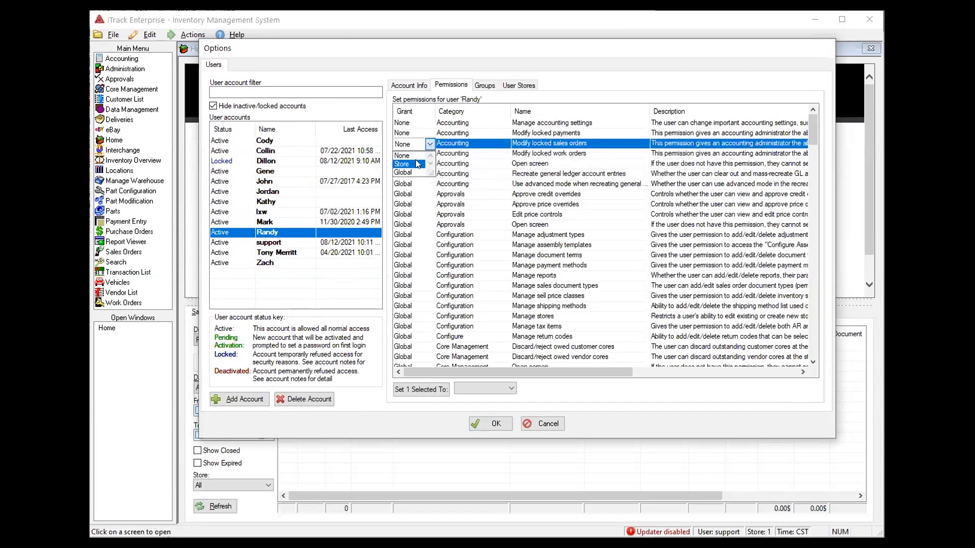
{"action": "left_click", "coordinate": [417, 164]}
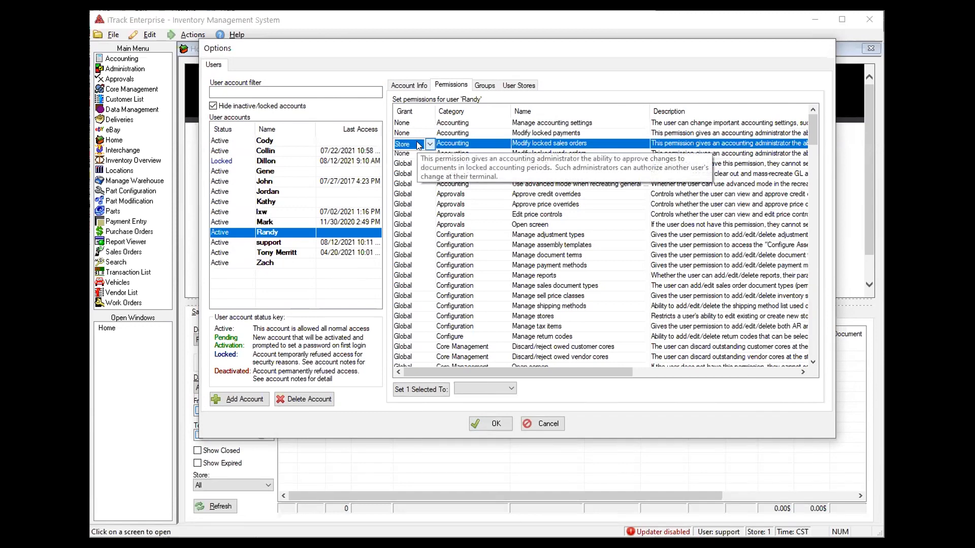
{"action": "left_click", "coordinate": [430, 144]}
{"action": "left_click", "coordinate": [401, 156]}
Compare two users' store access, then show the selected user's permission grants
{"action": "left_click", "coordinate": [512, 85]}
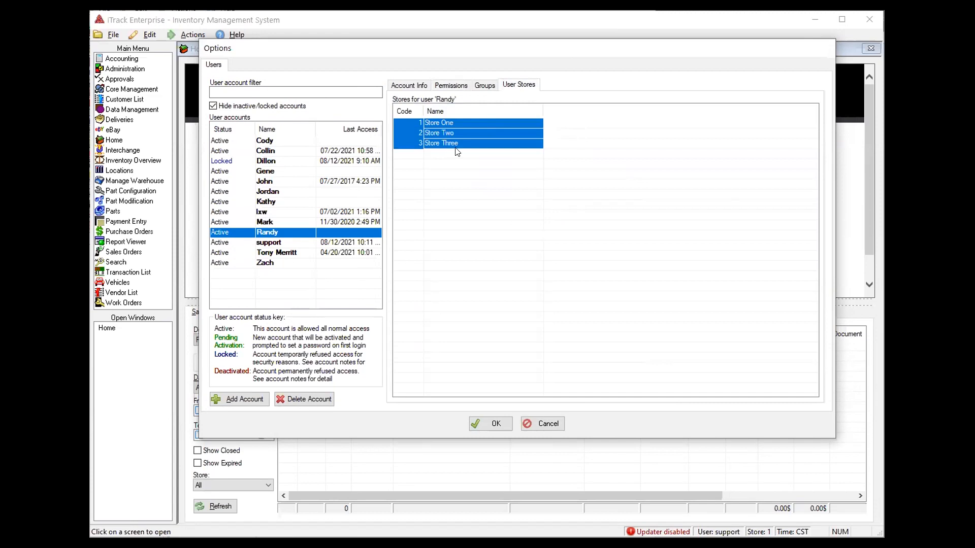
{"action": "left_click", "coordinate": [274, 223]}
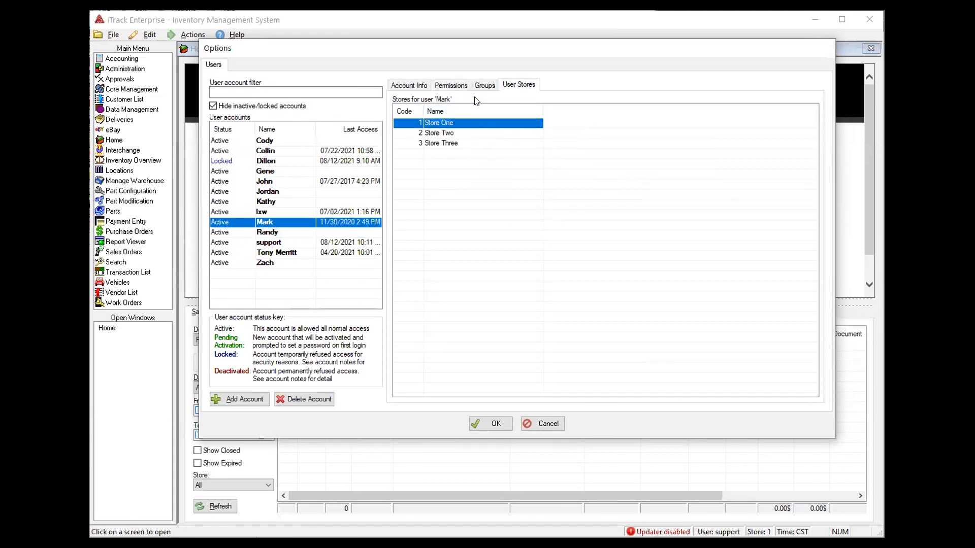
{"action": "left_click", "coordinate": [450, 85]}
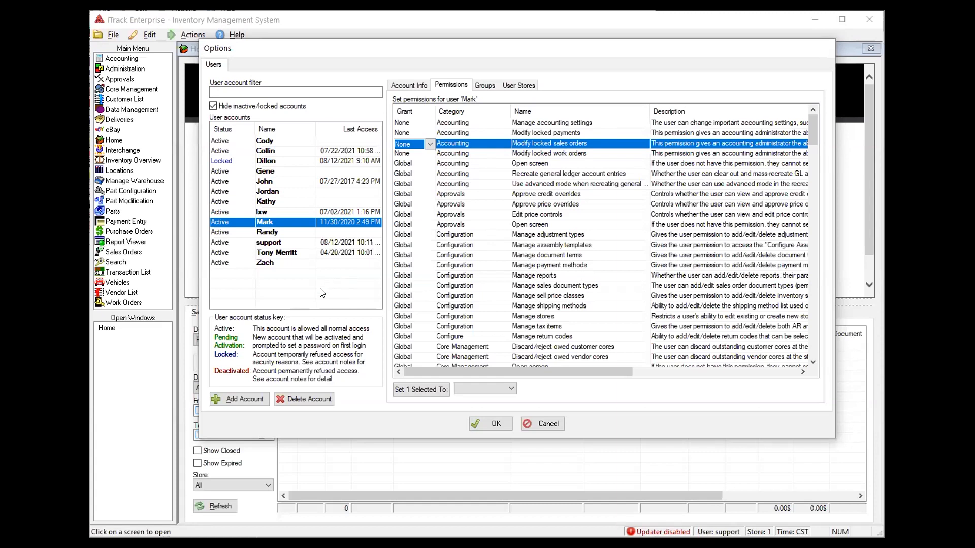
Select three users together and check their grants, groups and store assignments
{"action": "left_click", "coordinate": [275, 142], "text": "ctrl"}
{"action": "left_click", "coordinate": [273, 151], "text": "ctrl"}
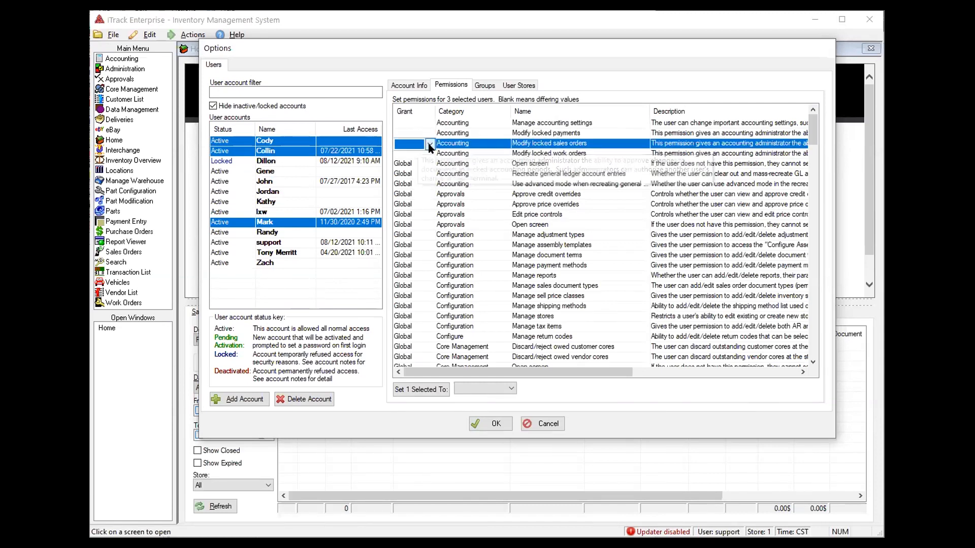
{"action": "left_click", "coordinate": [430, 149]}
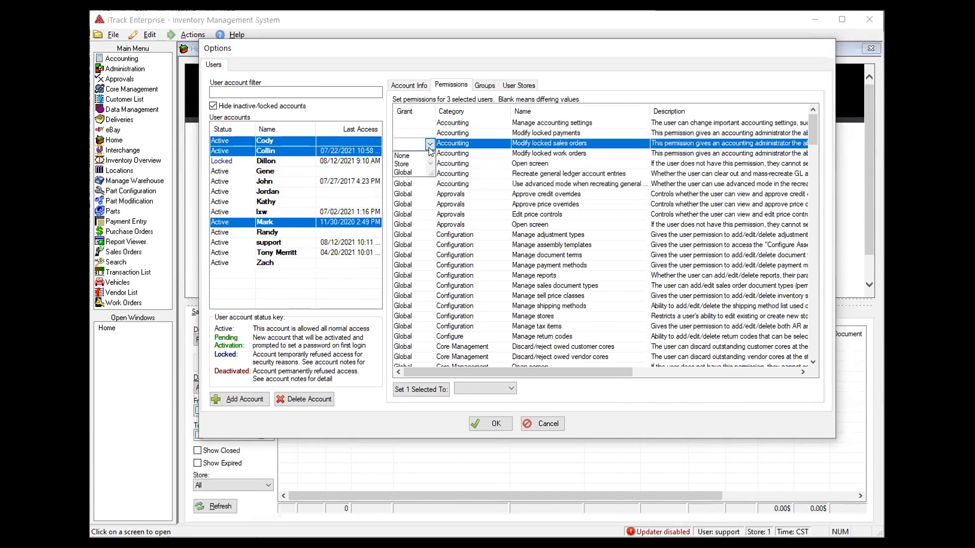
{"action": "left_click", "coordinate": [429, 146]}
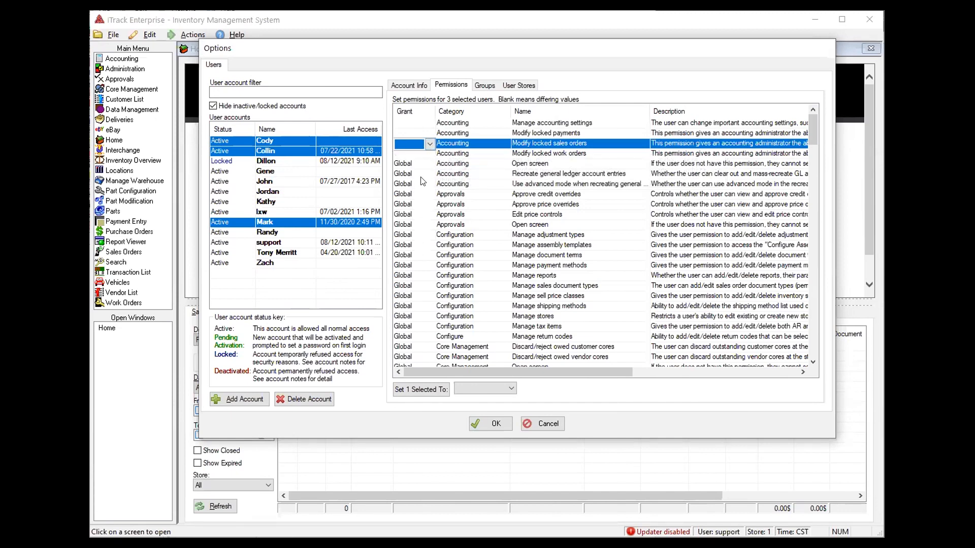
{"action": "left_click", "coordinate": [484, 86]}
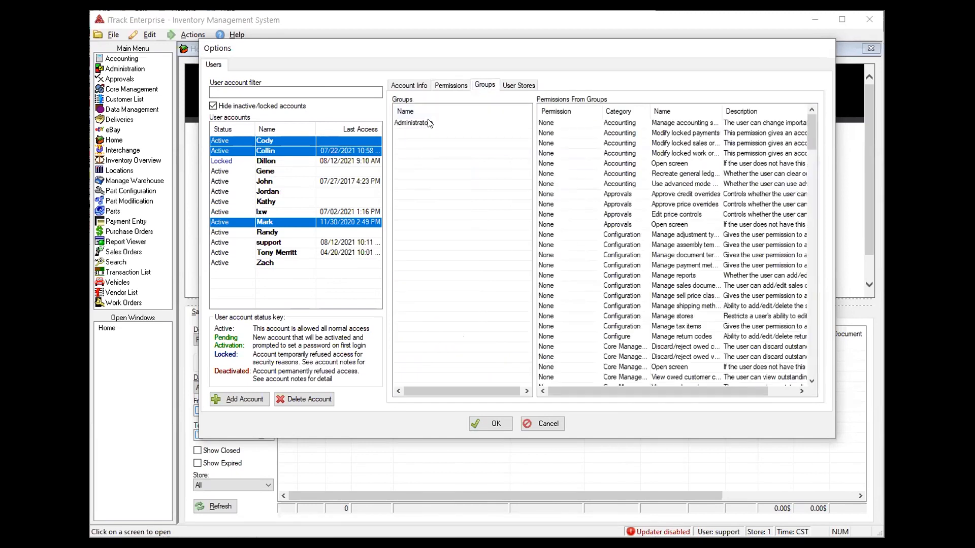
{"action": "left_click", "coordinate": [516, 85]}
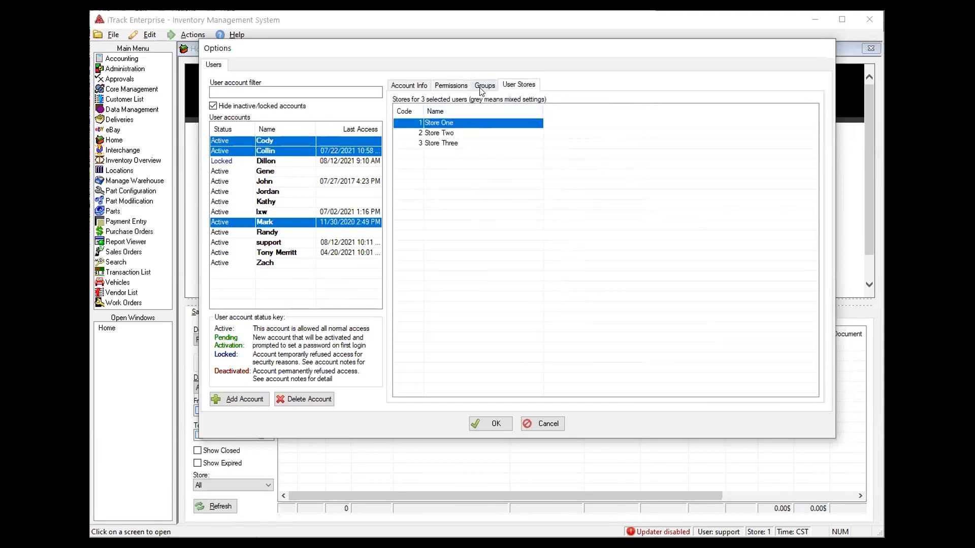
{"action": "left_click", "coordinate": [451, 85]}
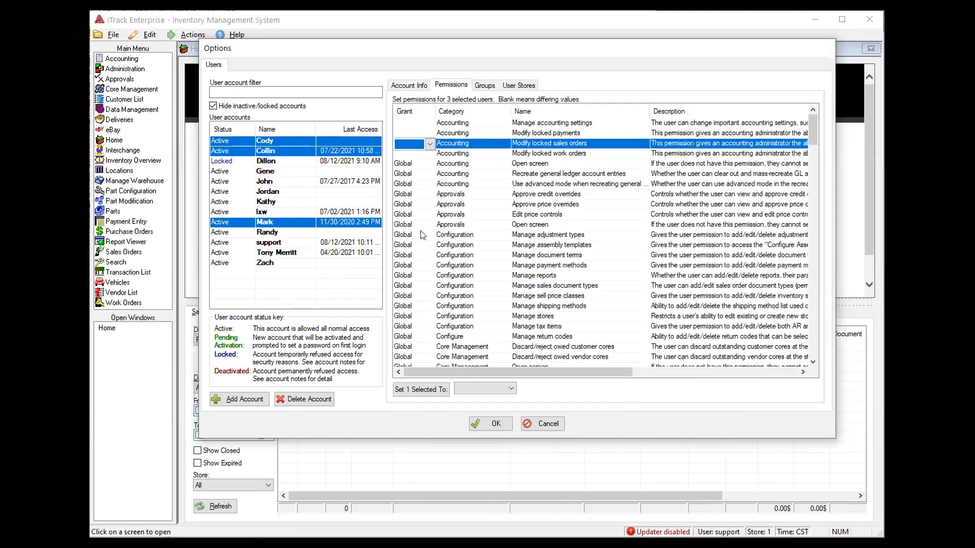
Grant Manage customer options at Store level to the three selected users as a trial
{"action": "left_click", "coordinate": [429, 144]}
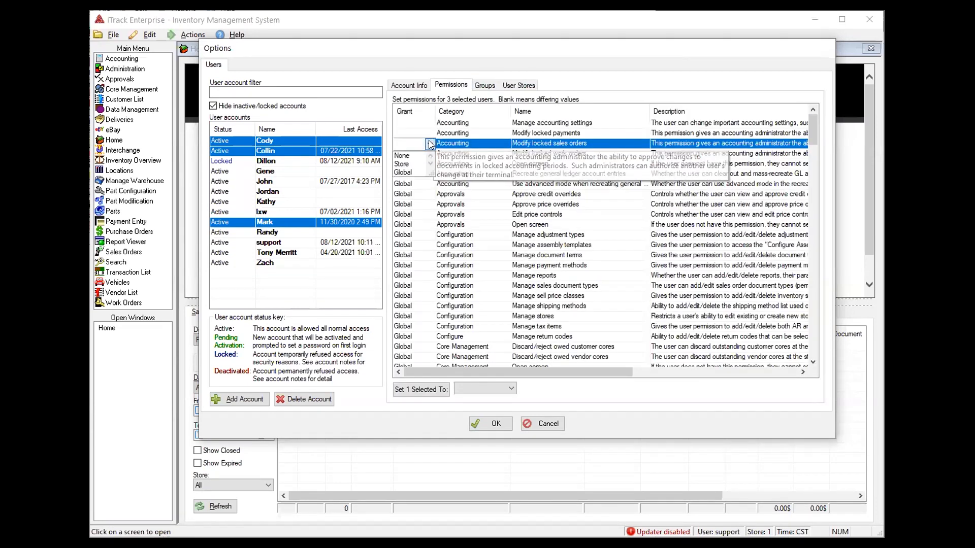
{"action": "left_click", "coordinate": [527, 185]}
{"action": "scroll", "coordinate": [483, 302], "scroll_direction": "down", "scroll_amount": 2}
{"action": "scroll", "coordinate": [486, 297], "scroll_direction": "down", "scroll_amount": 7}
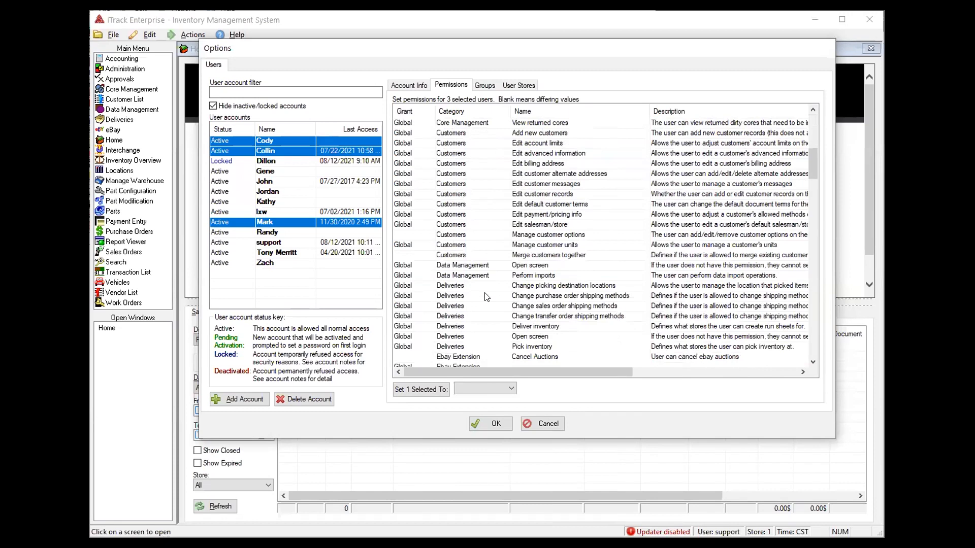
{"action": "left_click", "coordinate": [423, 237]}
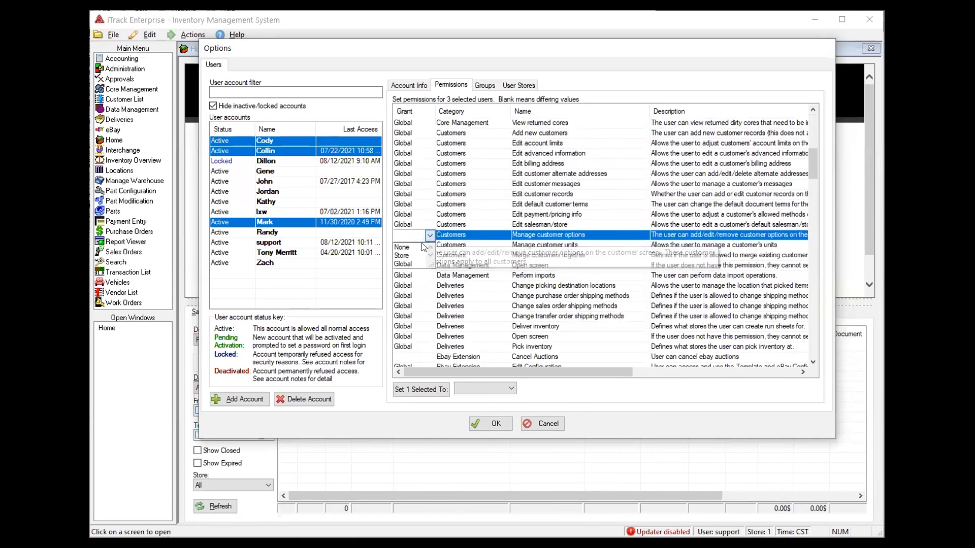
{"action": "left_click", "coordinate": [420, 255]}
{"action": "left_click", "coordinate": [538, 245]}
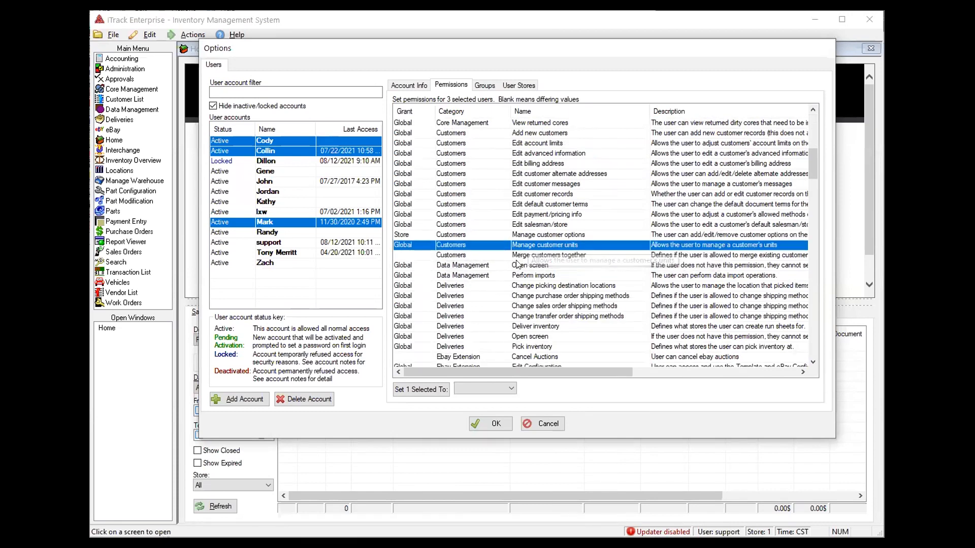
View single users' permissions, then cancel the Options dialog to discard the trial changes
{"action": "left_click", "coordinate": [269, 145]}
{"action": "left_click", "coordinate": [269, 149]}
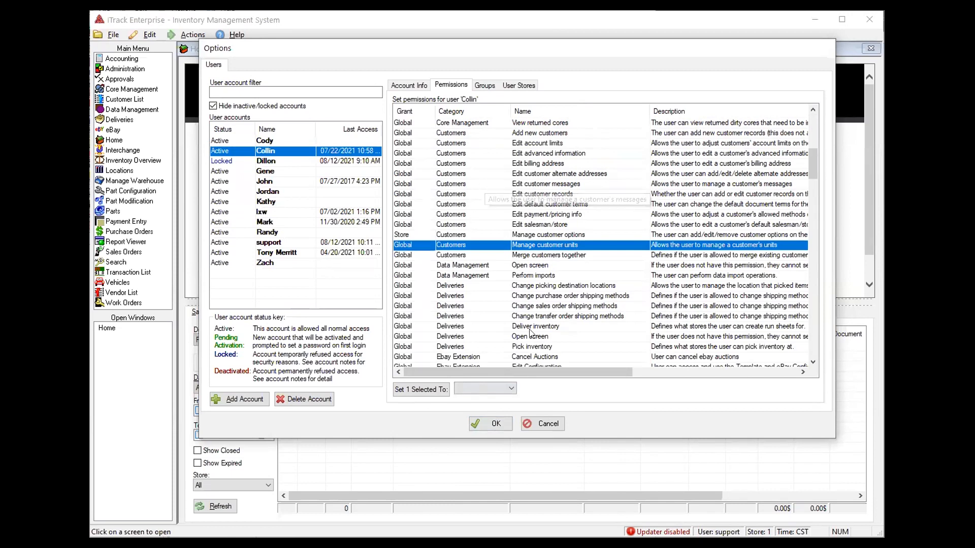
{"action": "left_click", "coordinate": [553, 426]}
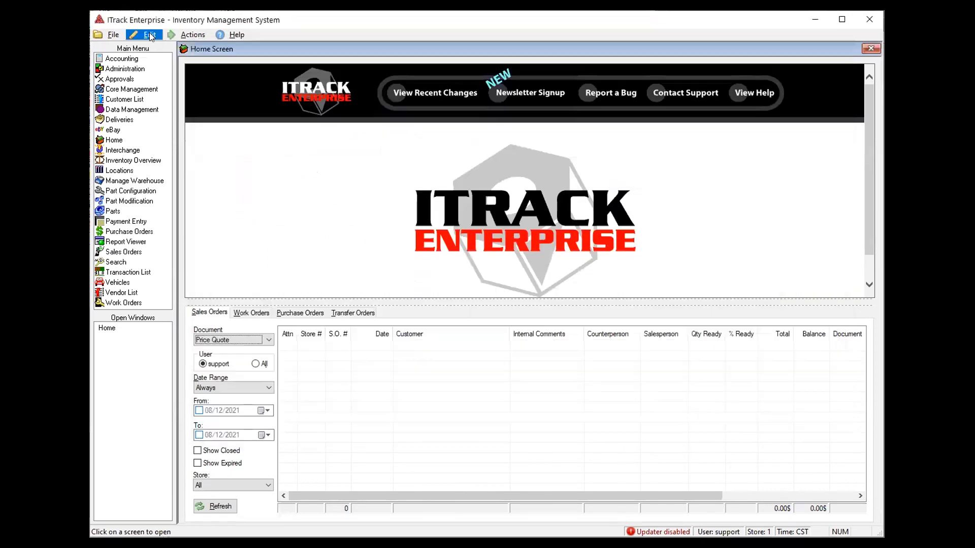
{"action": "left_click", "coordinate": [149, 32]}
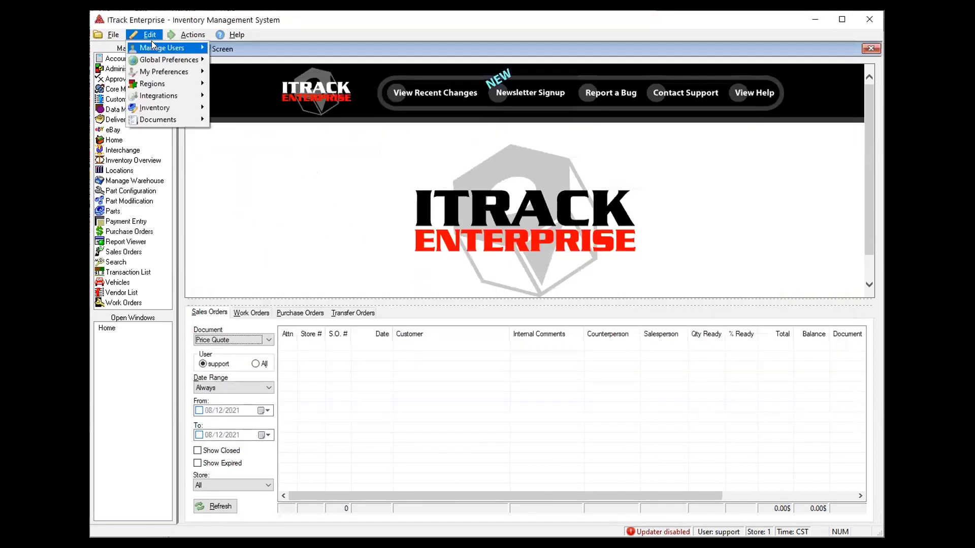
Open Manage Users > User Groups, showing the Administrators group's mostly Global permissions
{"action": "mouse_move", "coordinate": [151, 42]}
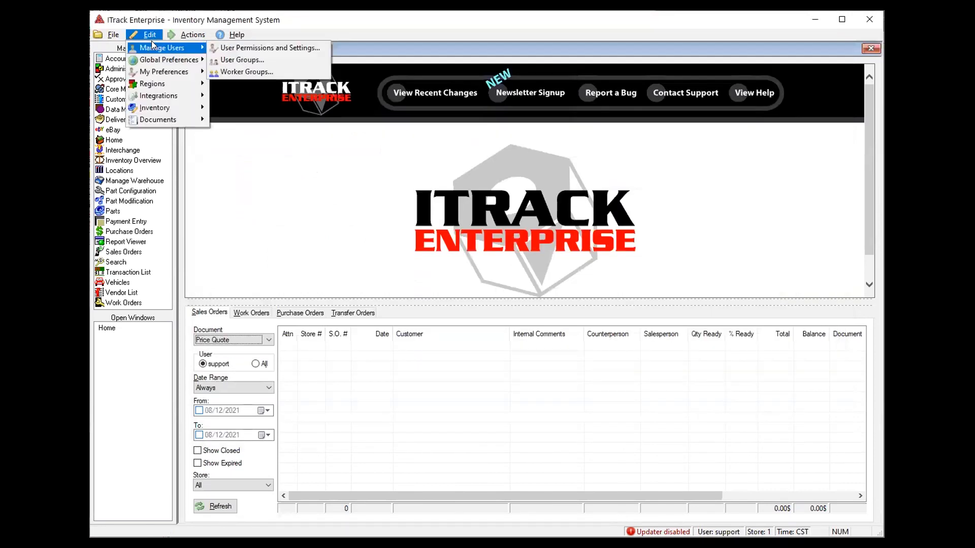
{"action": "left_click", "coordinate": [275, 58]}
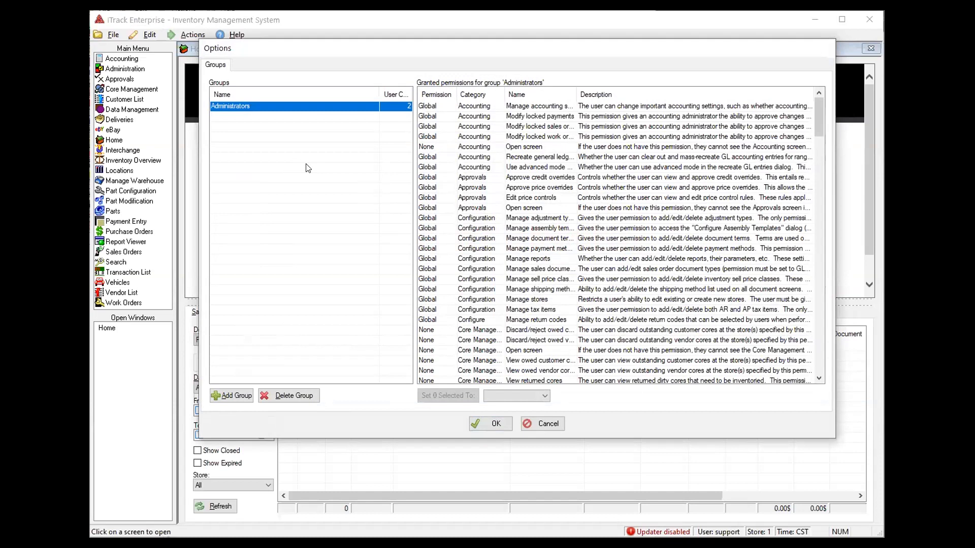
Add groups Counterperson, Inventory Manager, Customer Account Manager and AR, then select Counterperson
{"action": "left_click", "coordinate": [235, 396]}
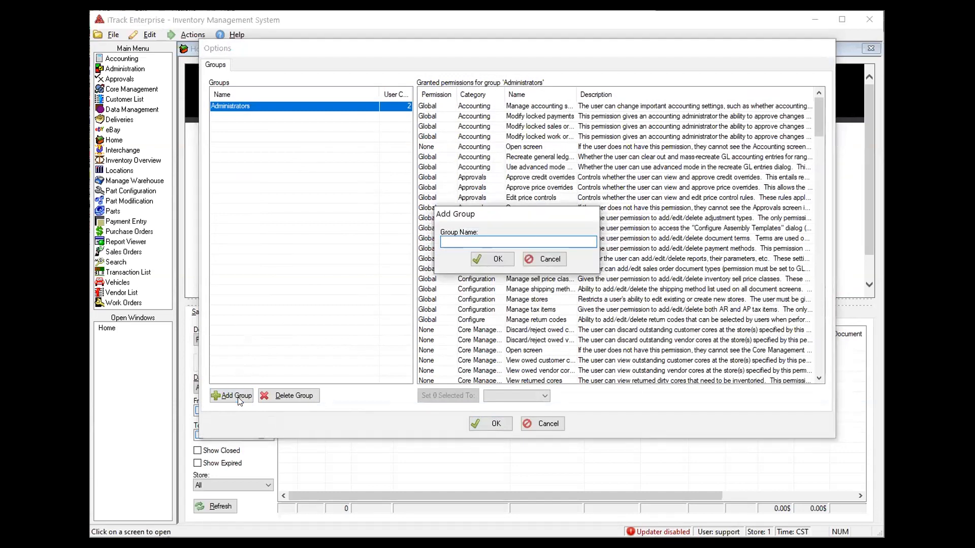
{"action": "type", "text": "Counterperson"}
{"action": "left_click", "coordinate": [240, 402]}
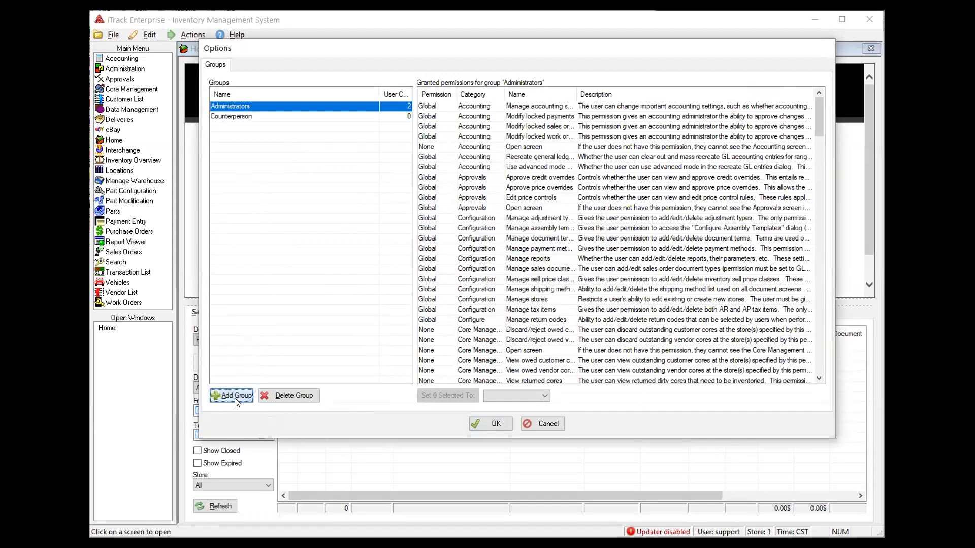
{"action": "type", "text": "Inventory Manager"}
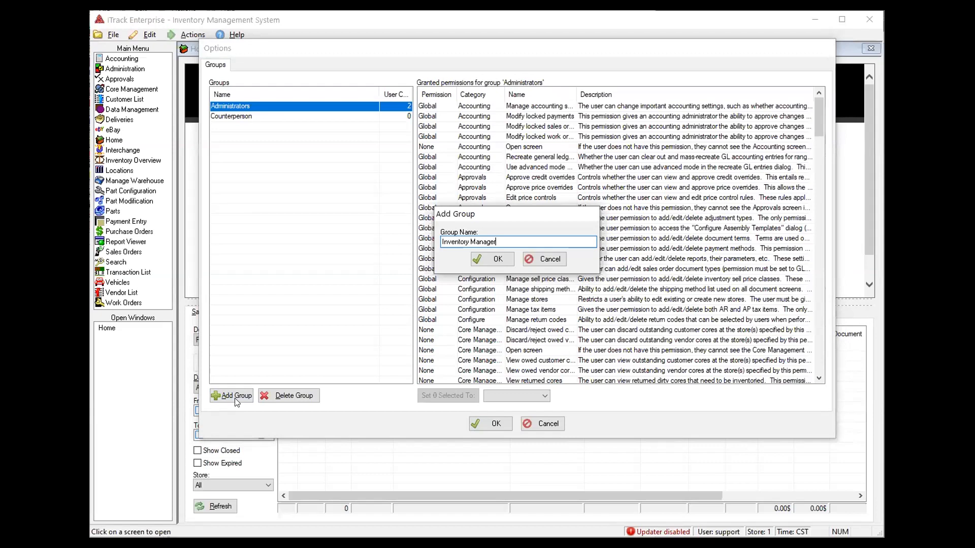
{"action": "key", "text": "Return"}
{"action": "left_click", "coordinate": [234, 396]}
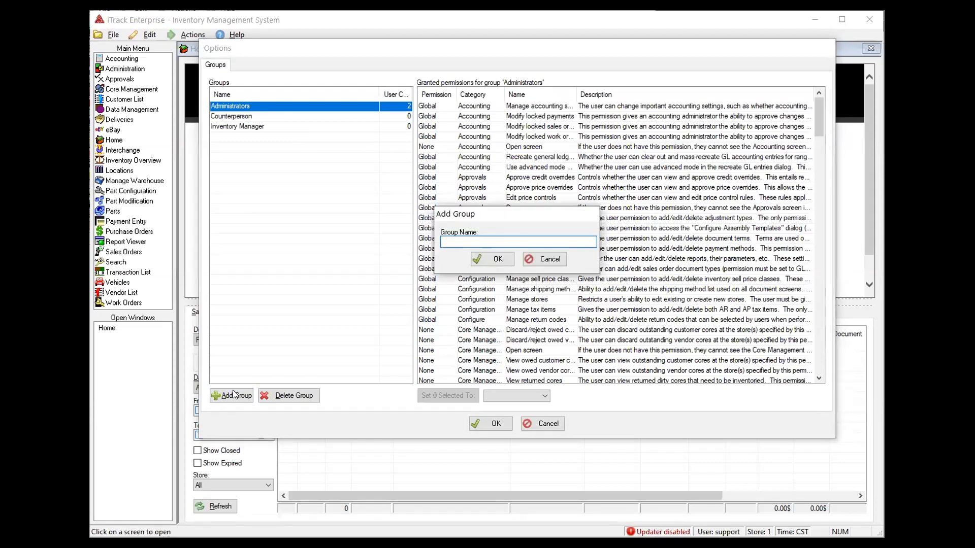
{"action": "type", "text": "Customer Account Manager"}
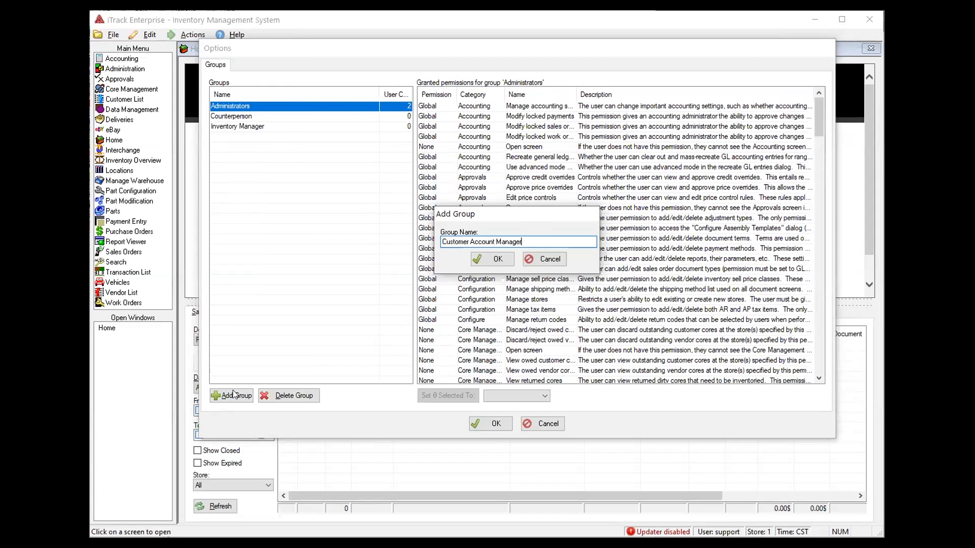
{"action": "key", "text": "Return"}
{"action": "left_click", "coordinate": [234, 396]}
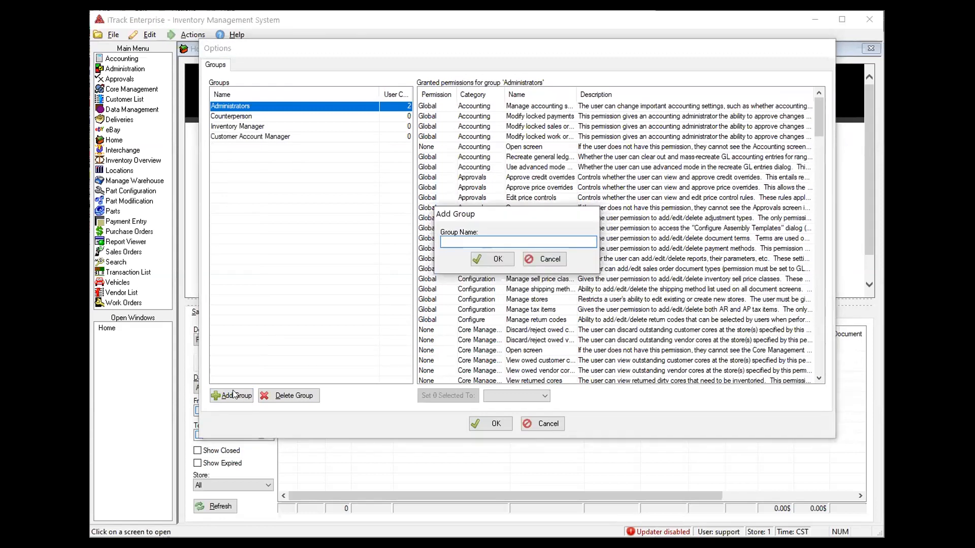
{"action": "type", "text": "AR"}
{"action": "left_click", "coordinate": [486, 260]}
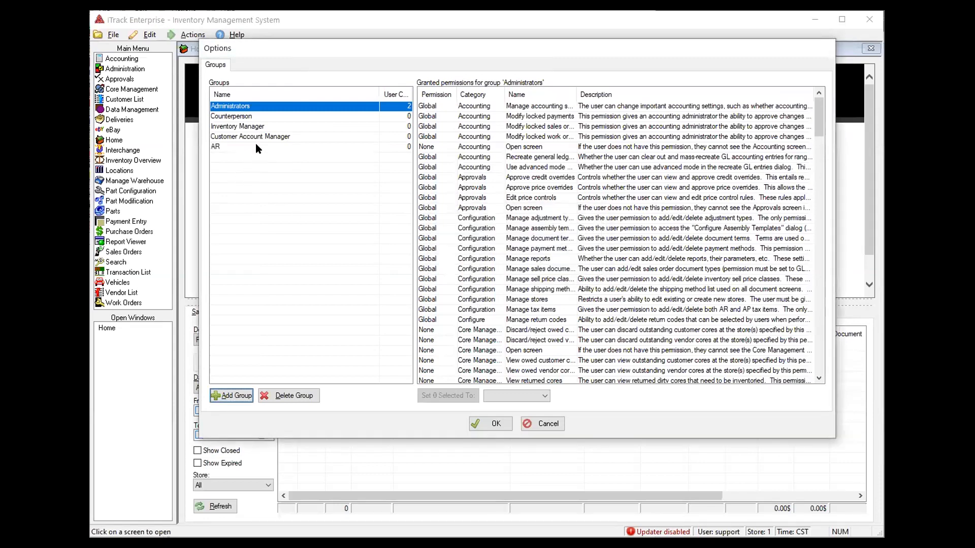
{"action": "left_click", "coordinate": [249, 117]}
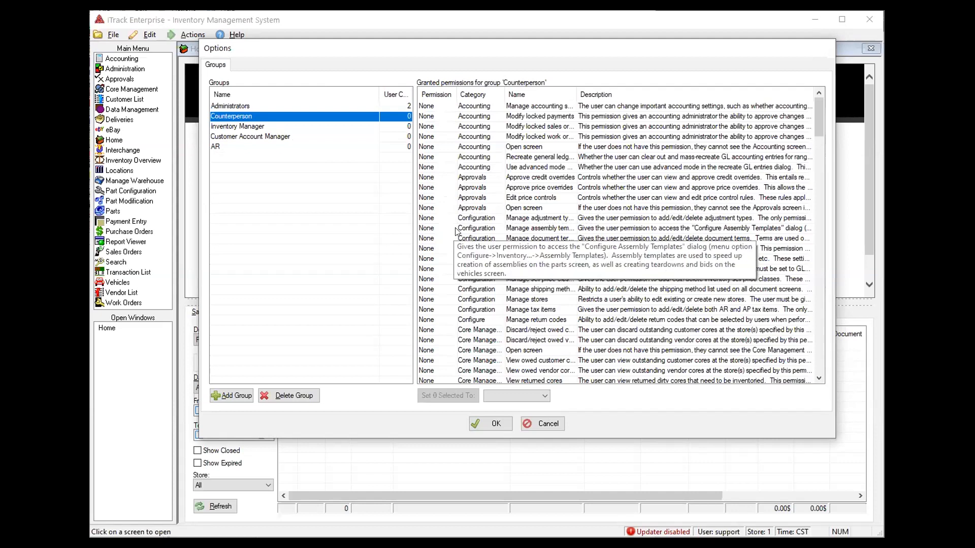
Scroll through Counterperson's permissions, all at None, and widen the Name column
{"action": "scroll", "coordinate": [460, 241], "scroll_direction": "down", "scroll_amount": 9}
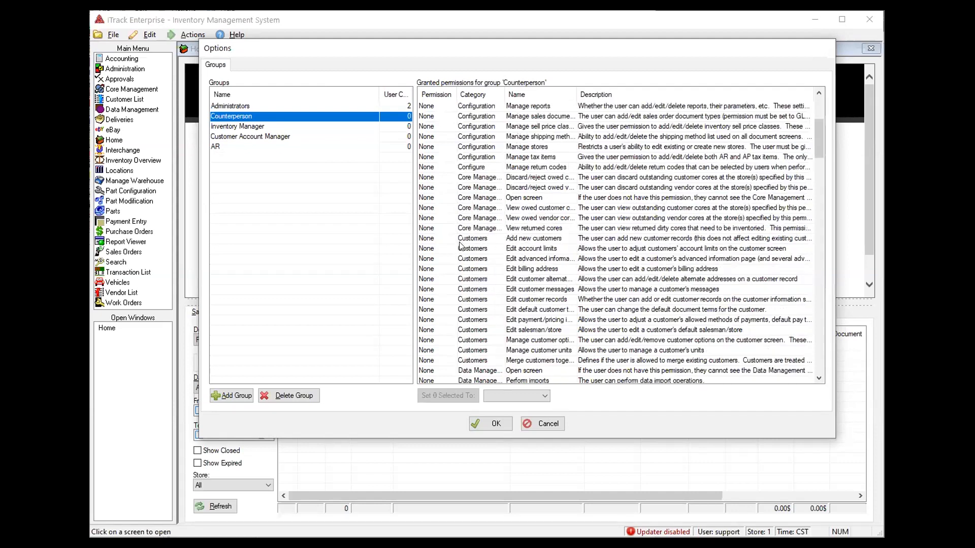
{"action": "scroll", "coordinate": [459, 245], "scroll_direction": "down", "scroll_amount": 10}
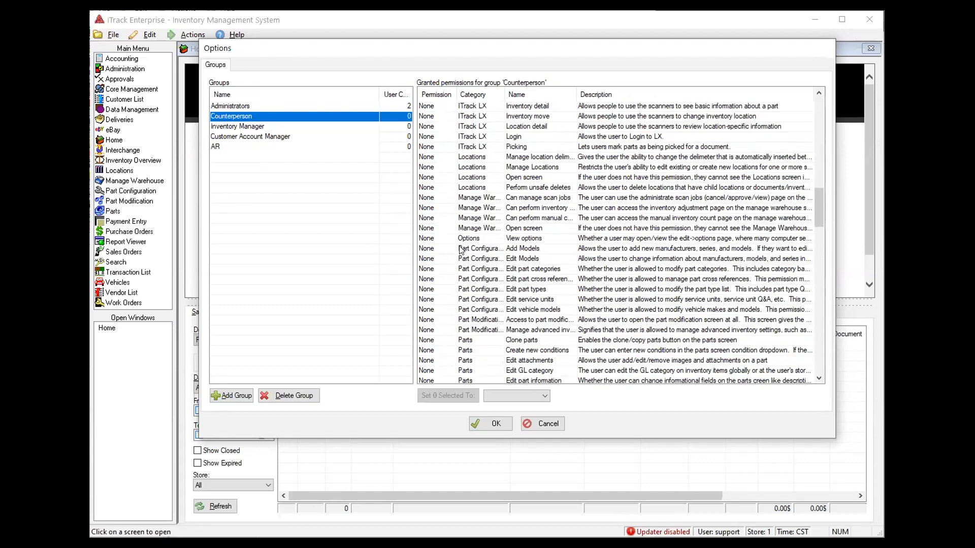
{"action": "scroll", "coordinate": [461, 250], "scroll_direction": "down", "scroll_amount": 15}
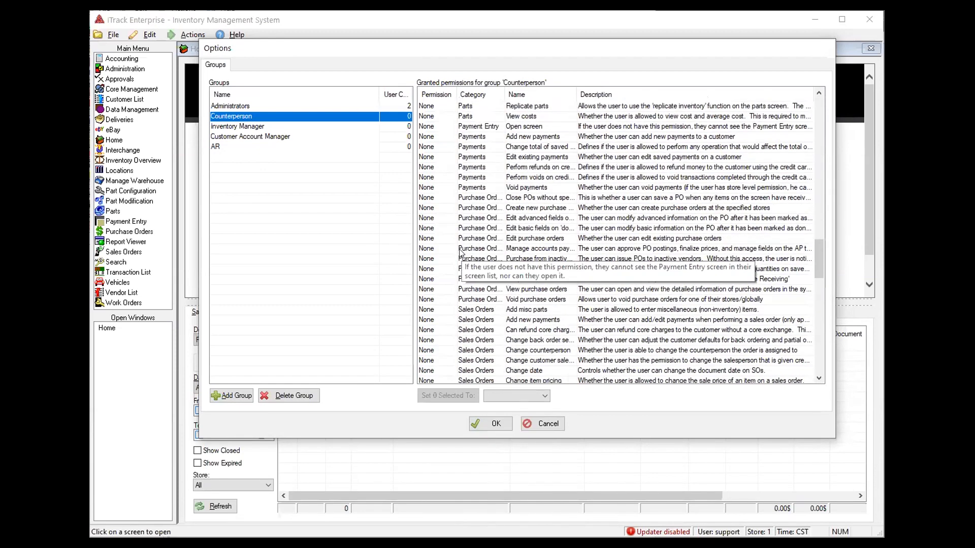
{"action": "scroll", "coordinate": [472, 272], "scroll_direction": "down", "scroll_amount": 3}
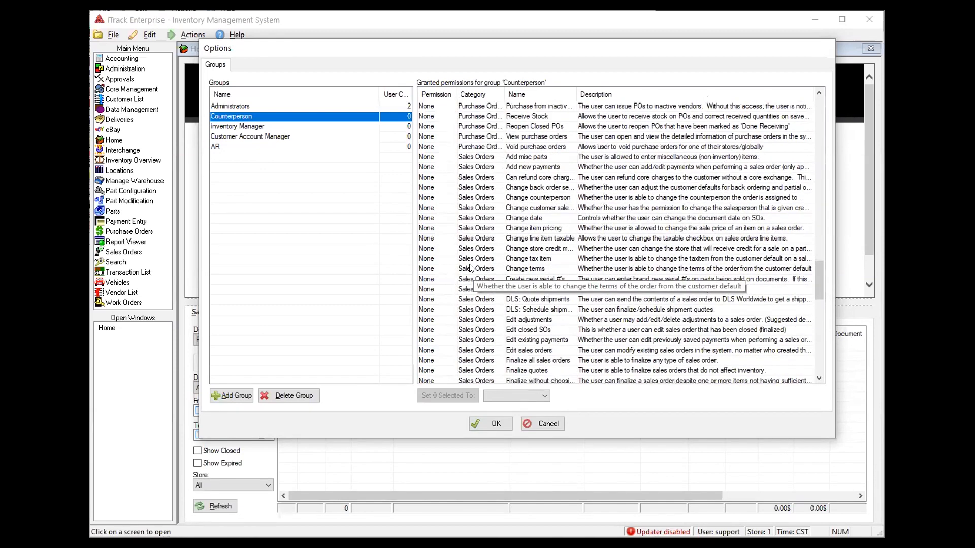
{"action": "left_click_drag", "start_coordinate": [577, 95], "coordinate": [604, 94]}
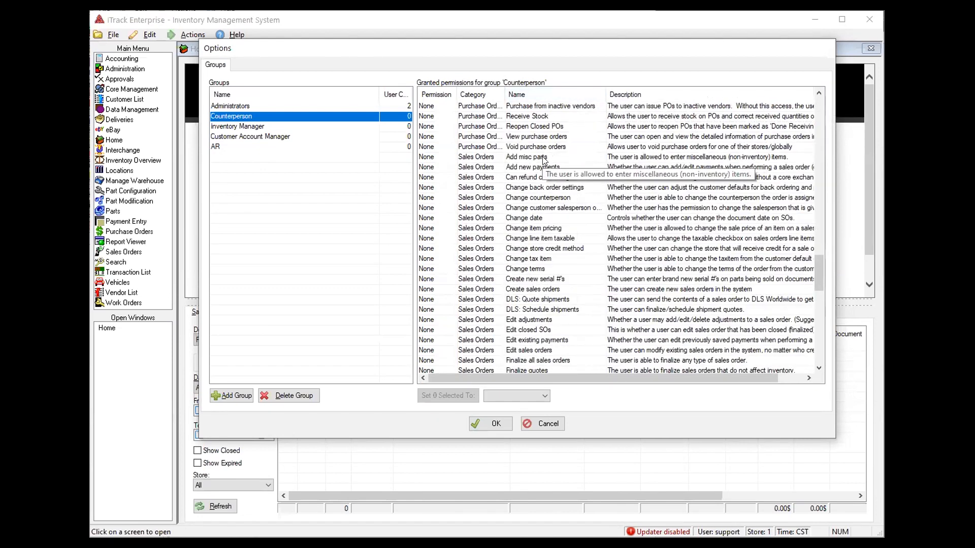
Set 31 Counterperson sales order permissions to Store, excluding Reopen finalized invoices and Edit closed SOs
{"action": "left_click", "coordinate": [543, 158]}
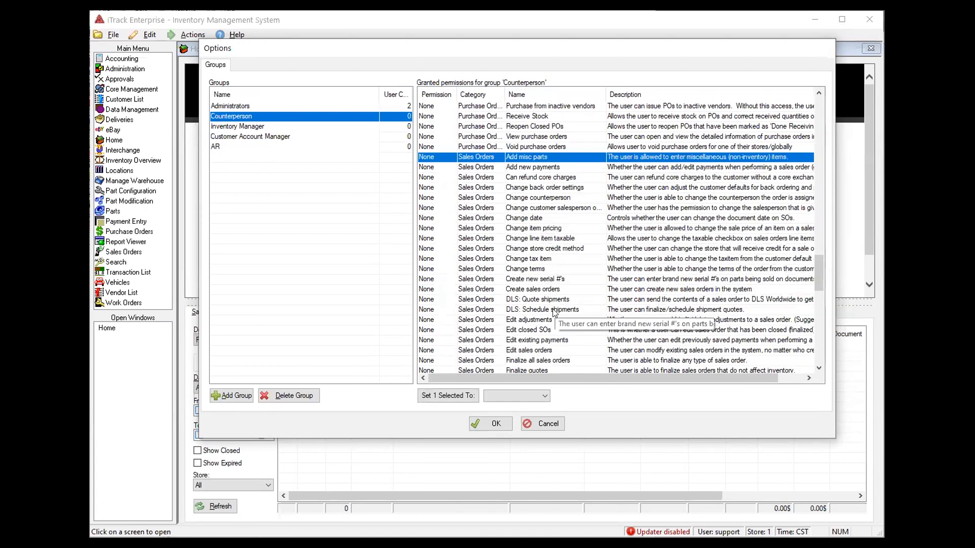
{"action": "scroll", "coordinate": [553, 312], "scroll_direction": "down", "scroll_amount": 5}
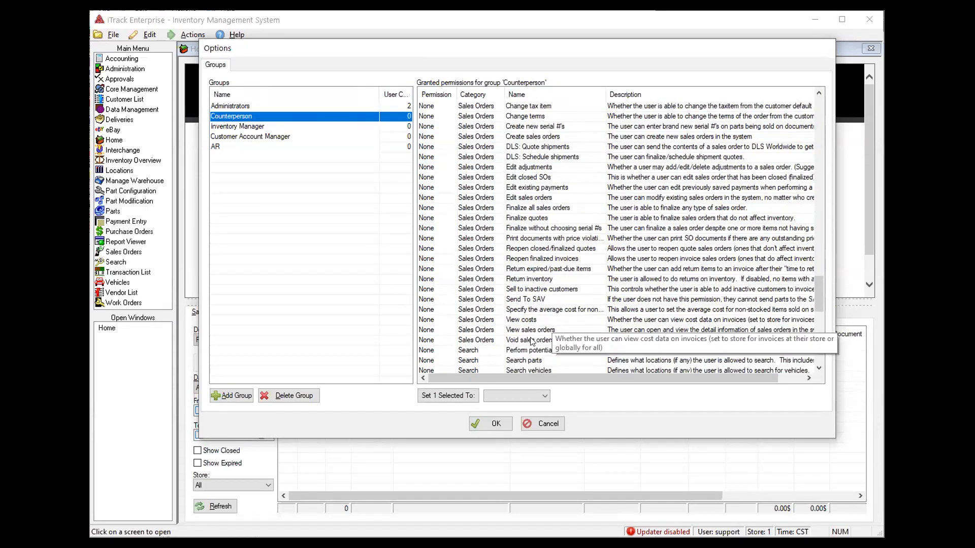
{"action": "left_click", "coordinate": [531, 340], "text": "shift"}
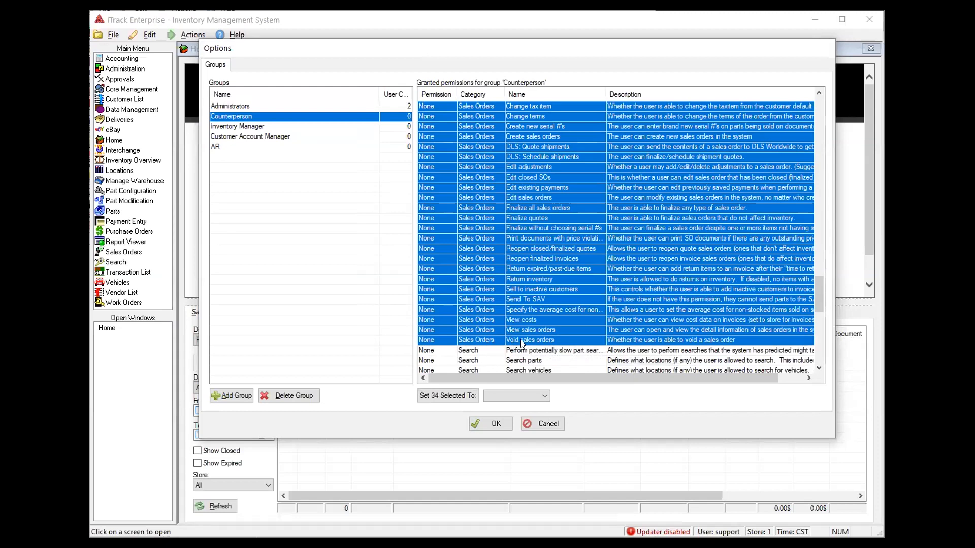
{"action": "left_click", "coordinate": [522, 340], "text": "ctrl"}
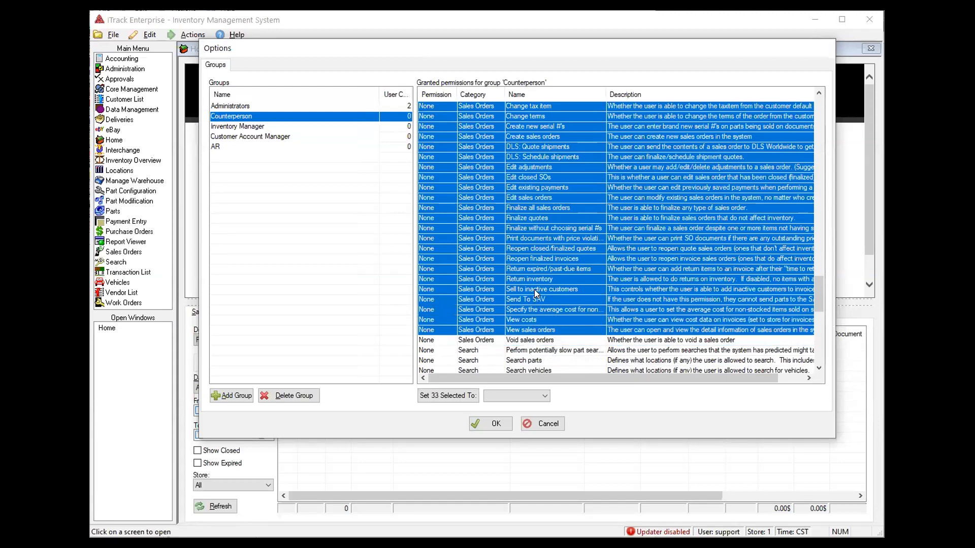
{"action": "left_click", "coordinate": [544, 260], "text": "ctrl"}
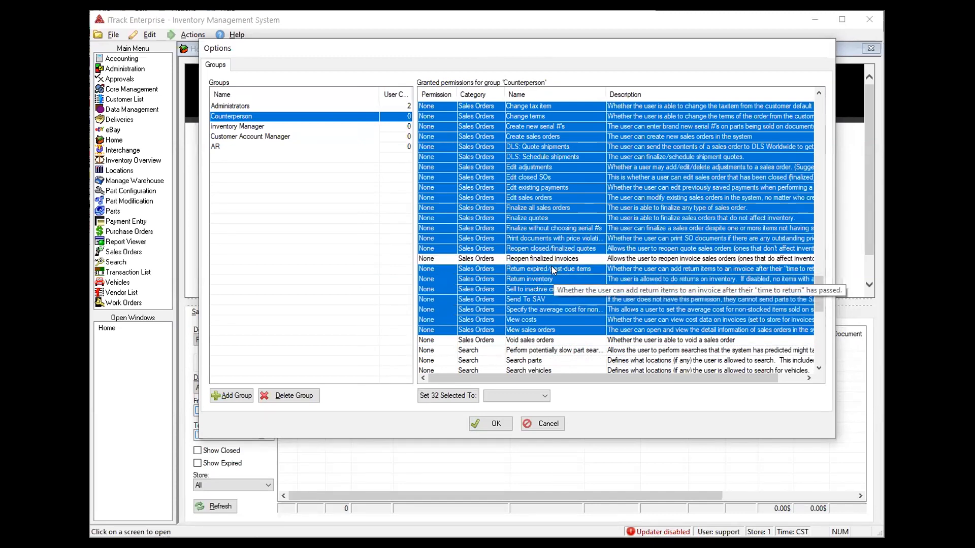
{"action": "scroll", "coordinate": [551, 266], "scroll_direction": "up", "scroll_amount": 1}
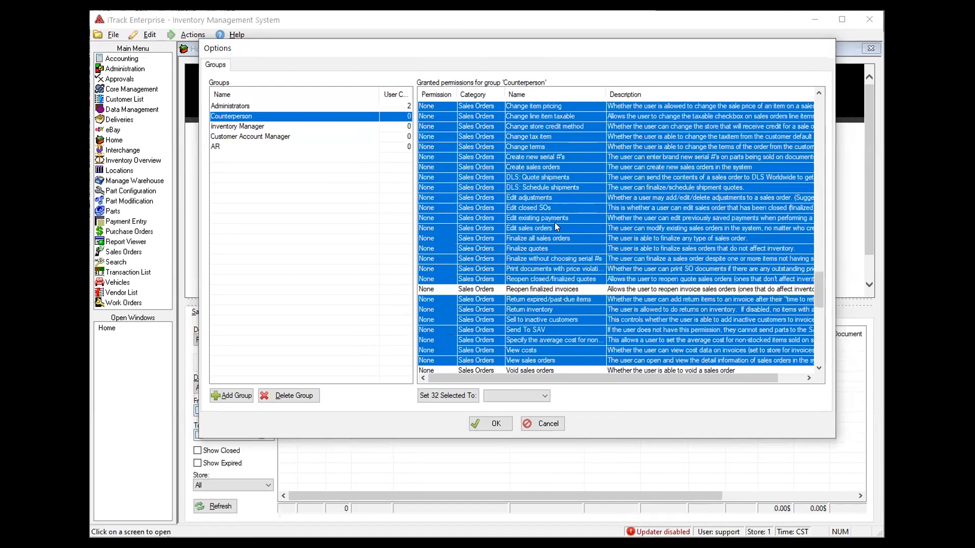
{"action": "left_click", "coordinate": [564, 207], "text": "ctrl"}
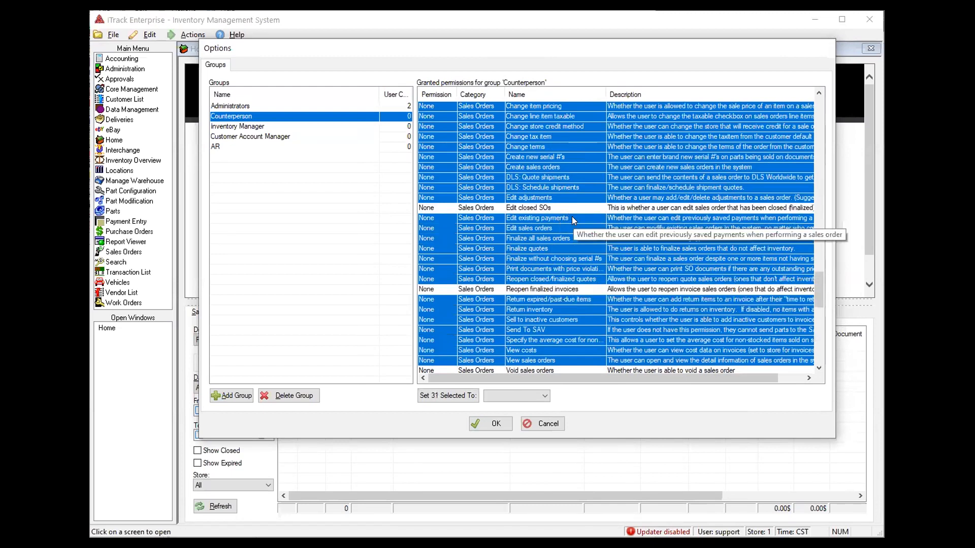
{"action": "scroll", "coordinate": [560, 215], "scroll_direction": "up", "scroll_amount": 3}
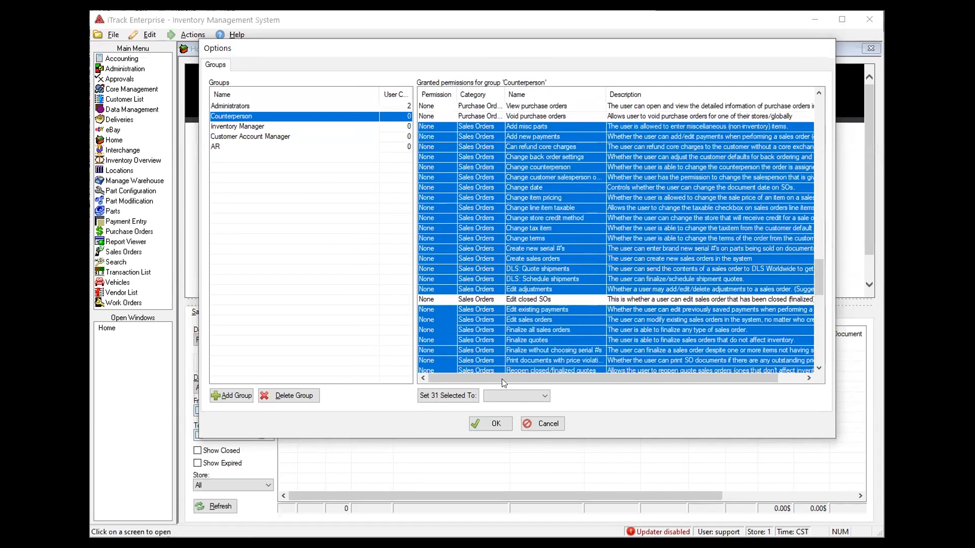
{"action": "left_click", "coordinate": [518, 396]}
{"action": "left_click", "coordinate": [509, 415]}
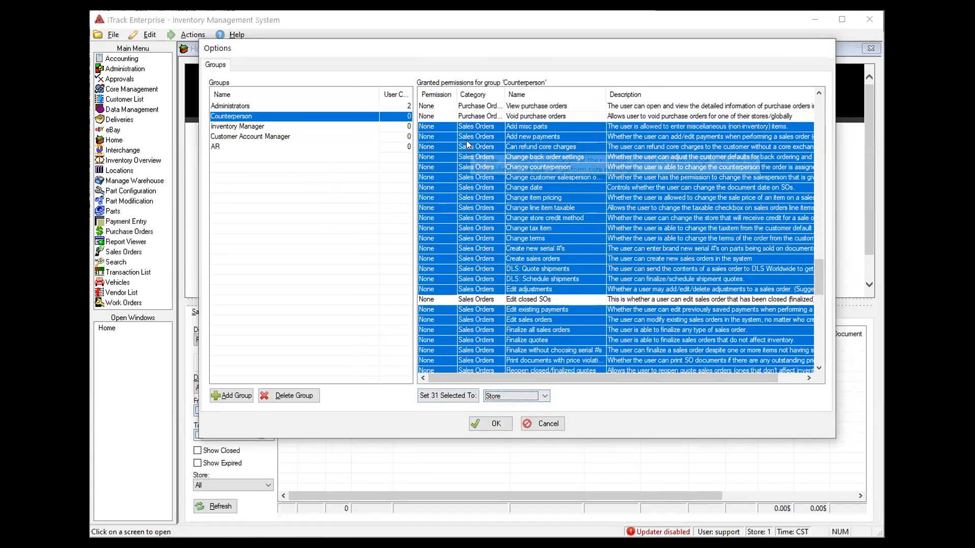
{"action": "left_click", "coordinate": [449, 399]}
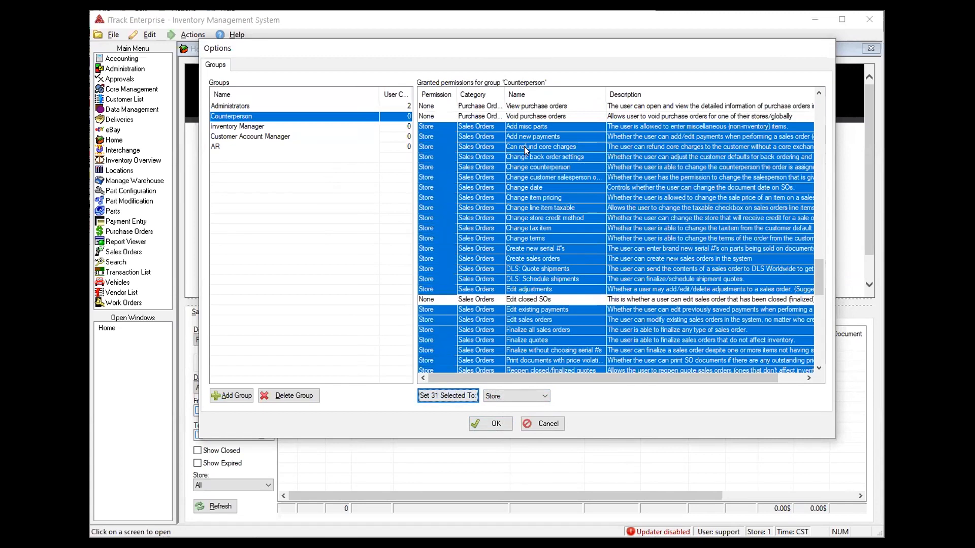
Set the Administrators group's Void sales orders permission to Global
{"action": "left_click", "coordinate": [307, 106]}
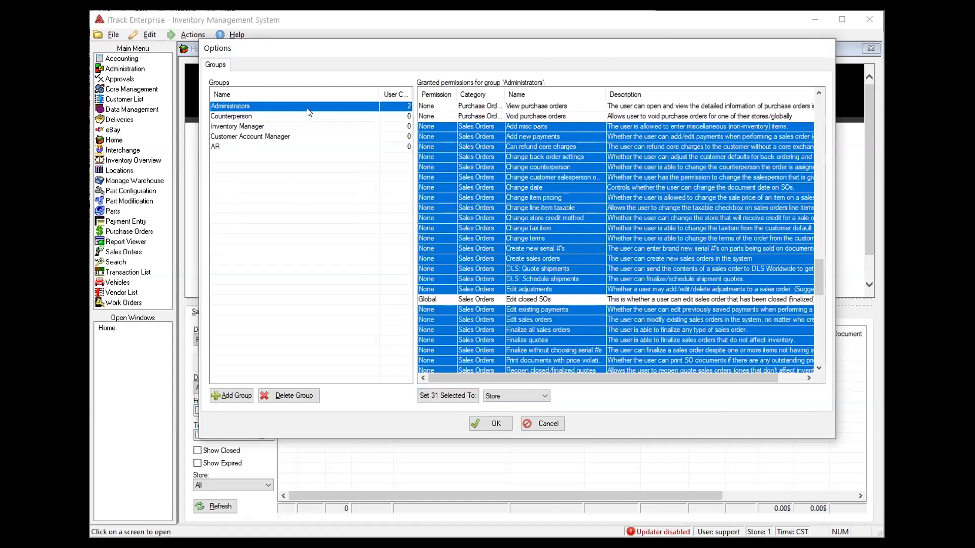
{"action": "left_click", "coordinate": [523, 117]}
{"action": "left_click", "coordinate": [527, 299]}
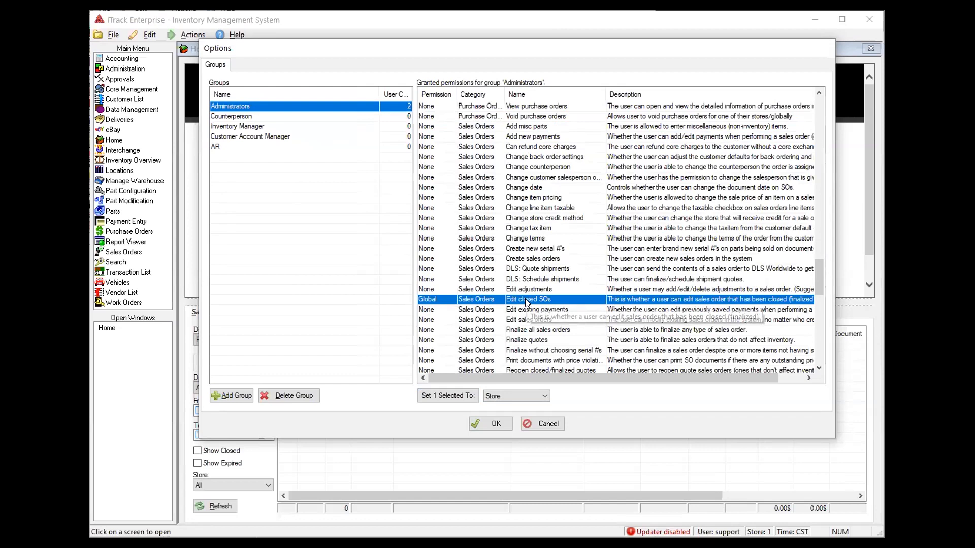
{"action": "scroll", "coordinate": [503, 313], "scroll_direction": "down", "scroll_amount": 2}
{"action": "scroll", "coordinate": [503, 314], "scroll_direction": "down", "scroll_amount": 4}
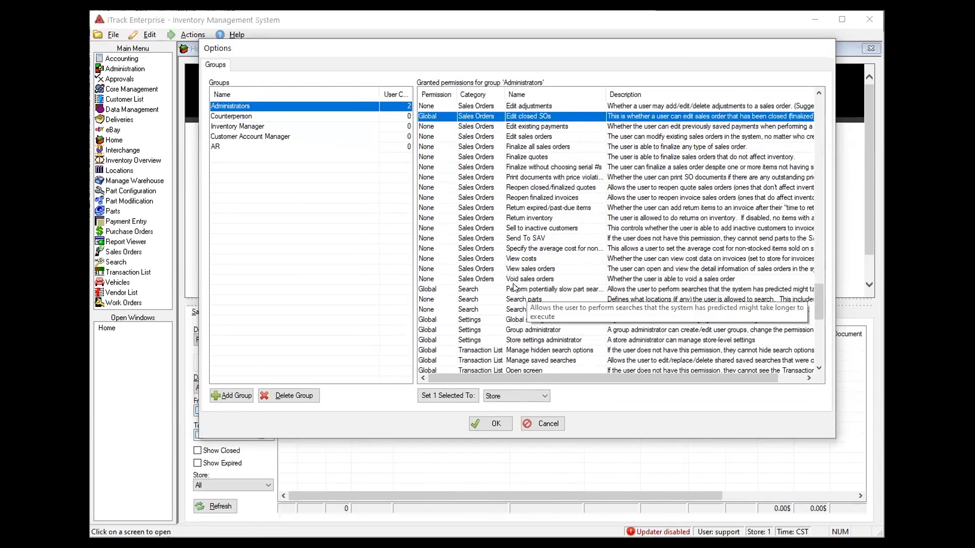
{"action": "left_click", "coordinate": [450, 280]}
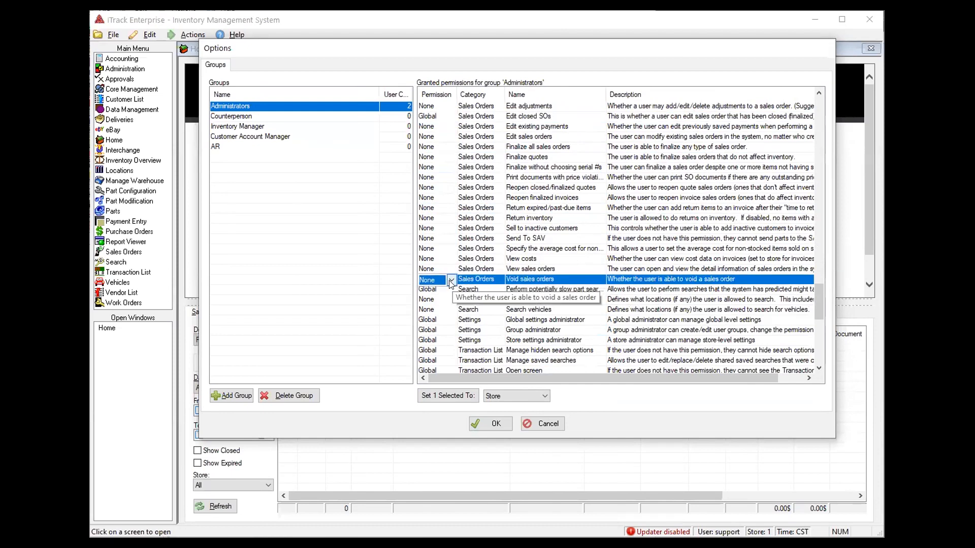
{"action": "left_click", "coordinate": [451, 281]}
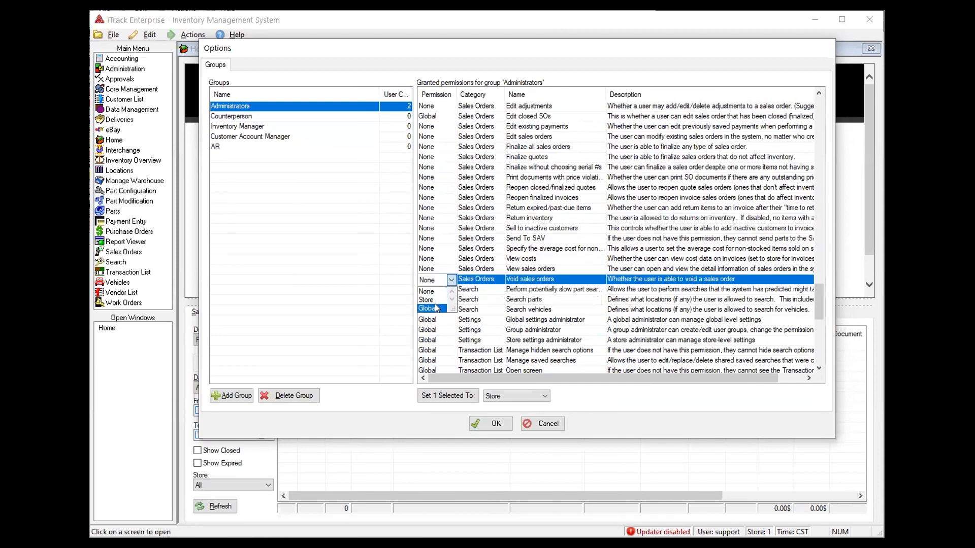
{"action": "left_click", "coordinate": [431, 308]}
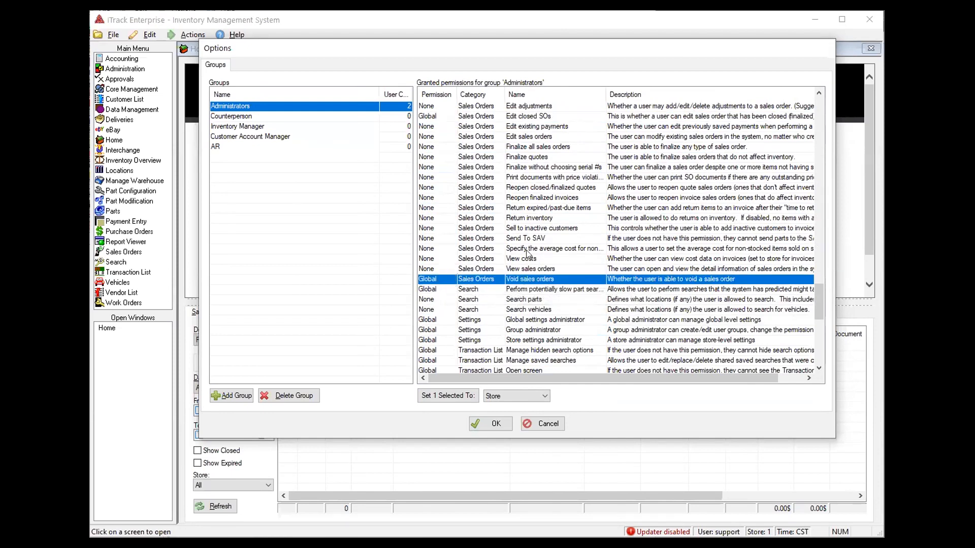
{"action": "scroll", "coordinate": [570, 272], "scroll_direction": "up", "scroll_amount": 1}
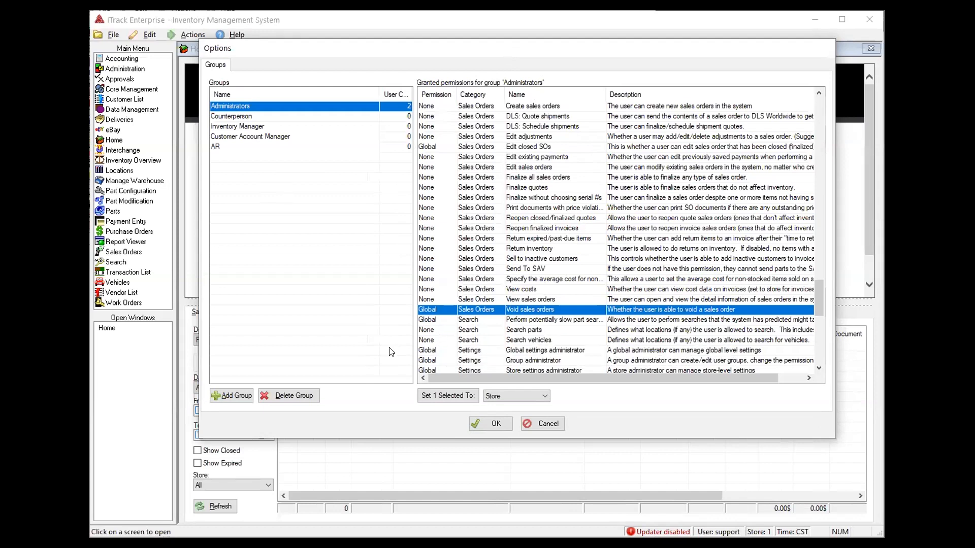
Save the group permissions with OK and reopen User Permissions and Settings
{"action": "left_click", "coordinate": [485, 425]}
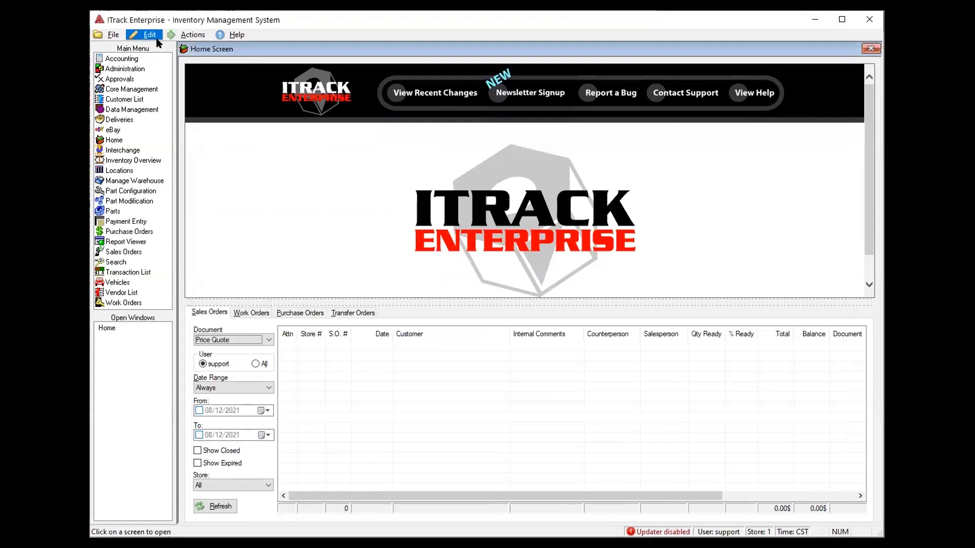
{"action": "left_click", "coordinate": [152, 35]}
{"action": "mouse_move", "coordinate": [151, 50]}
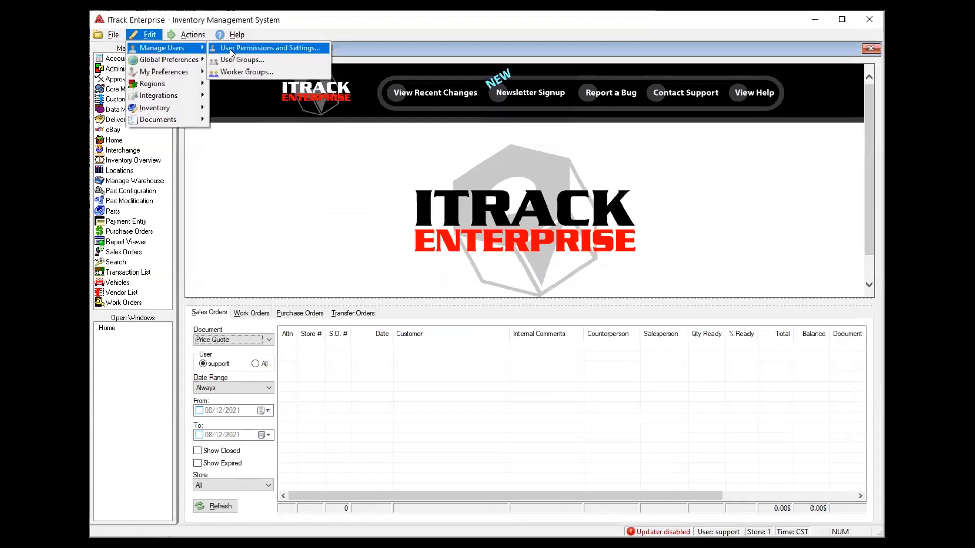
{"action": "left_click", "coordinate": [230, 49]}
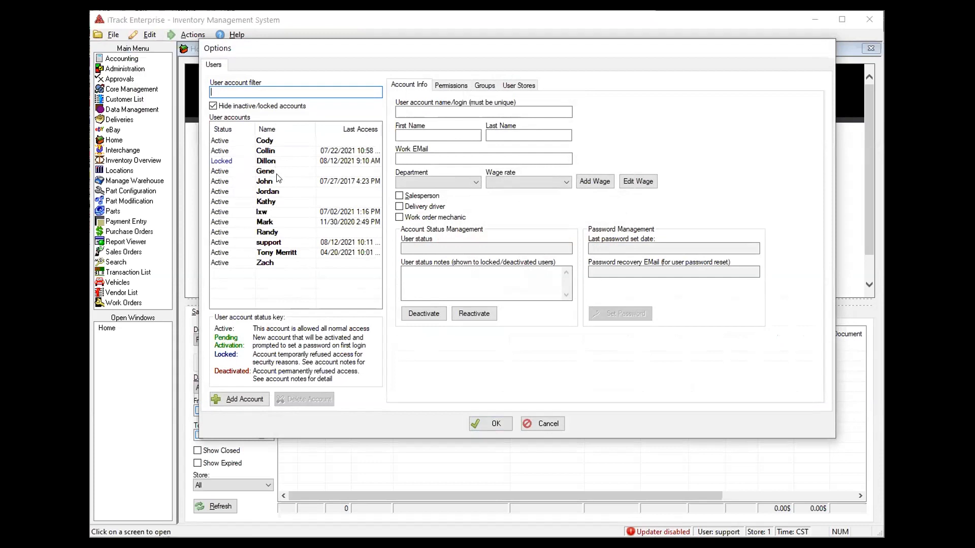
Assign three users to Counterperson, and one of them also to Customer Account Manager
{"action": "left_click", "coordinate": [283, 247]}
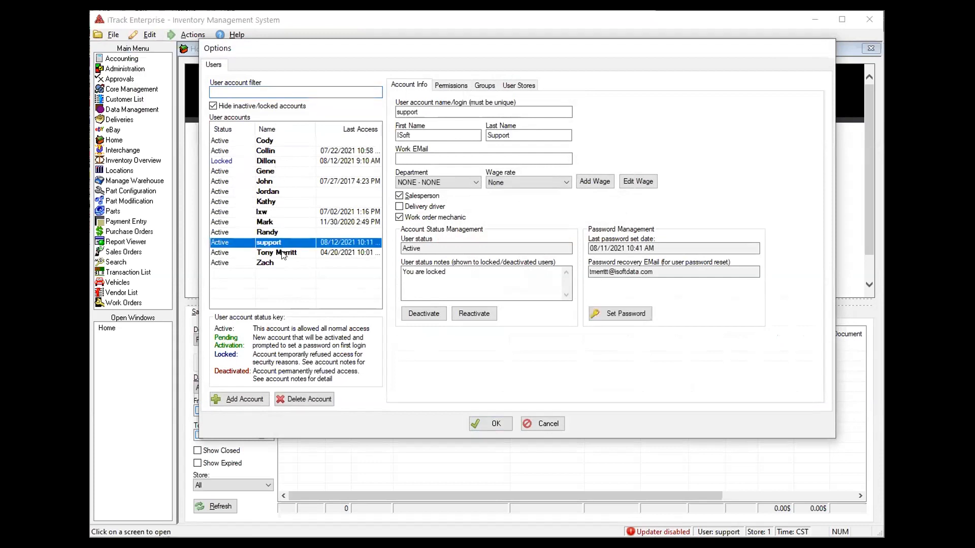
{"action": "left_click", "coordinate": [283, 253], "text": "ctrl"}
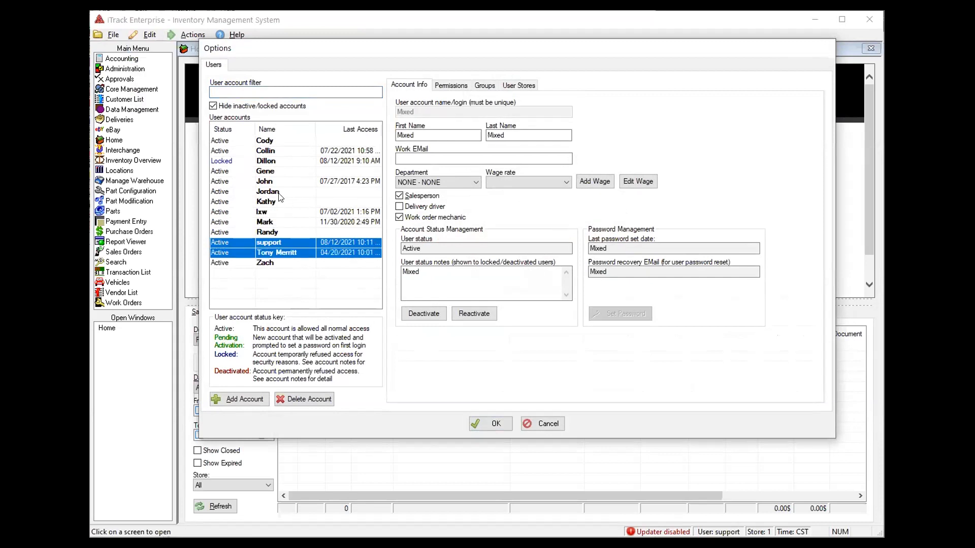
{"action": "left_click", "coordinate": [281, 193], "text": "ctrl"}
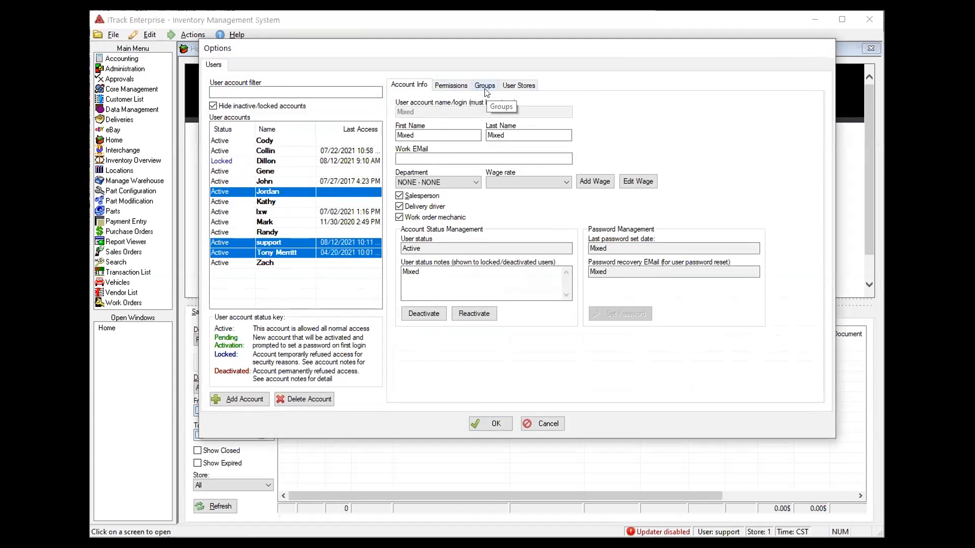
{"action": "left_click", "coordinate": [472, 86]}
{"action": "left_click", "coordinate": [440, 144]}
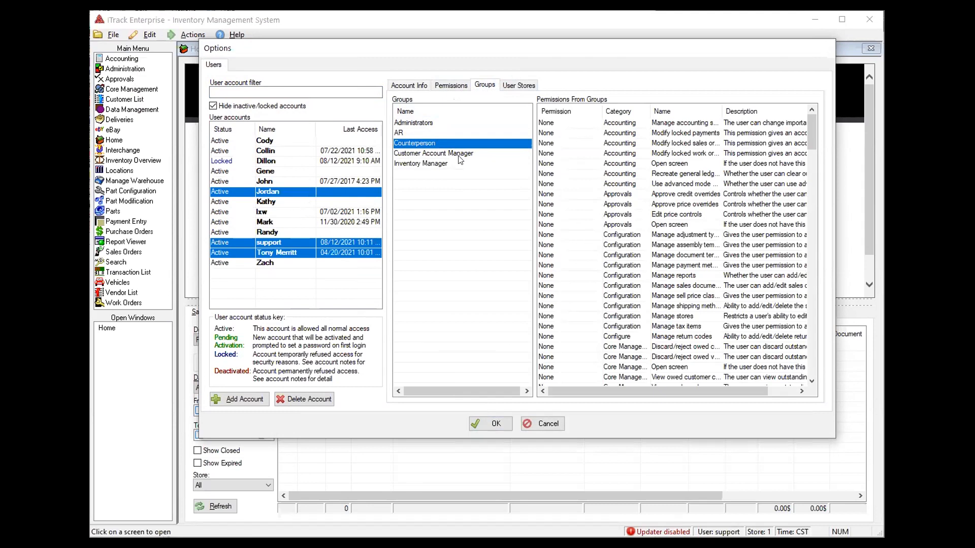
{"action": "left_click", "coordinate": [283, 255]}
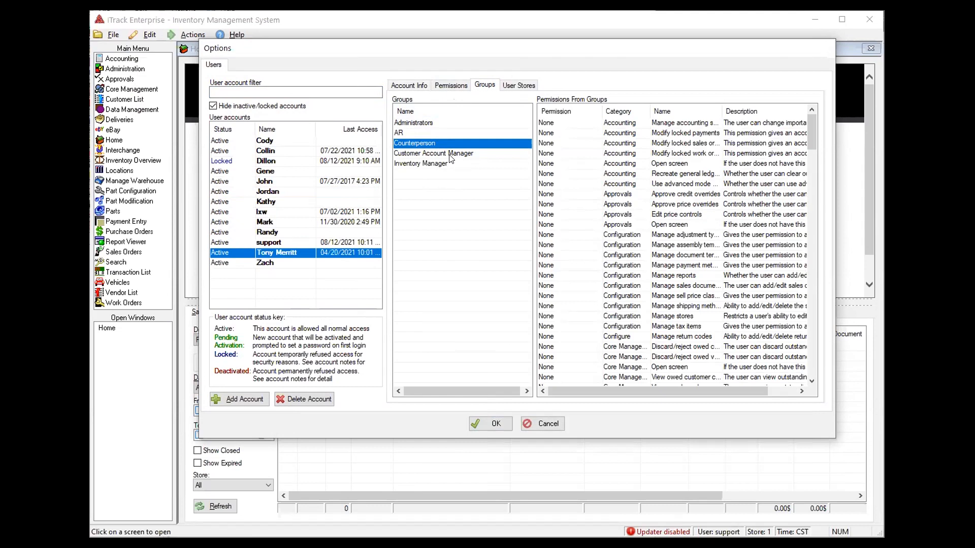
{"action": "left_click", "coordinate": [449, 154]}
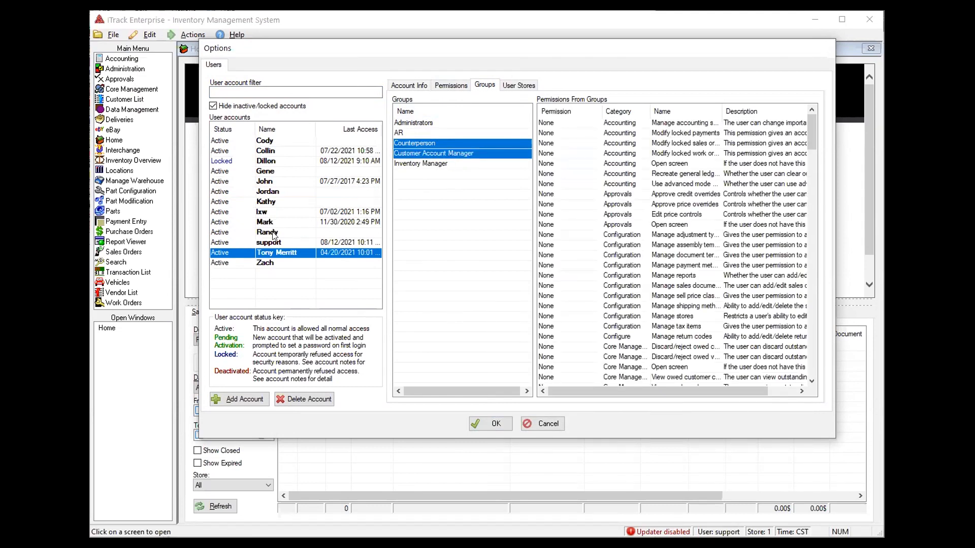
Assign one user Inventory Manager plus Counterperson, and another AR plus Counterperson
{"action": "left_click", "coordinate": [274, 233]}
{"action": "left_click", "coordinate": [435, 165]}
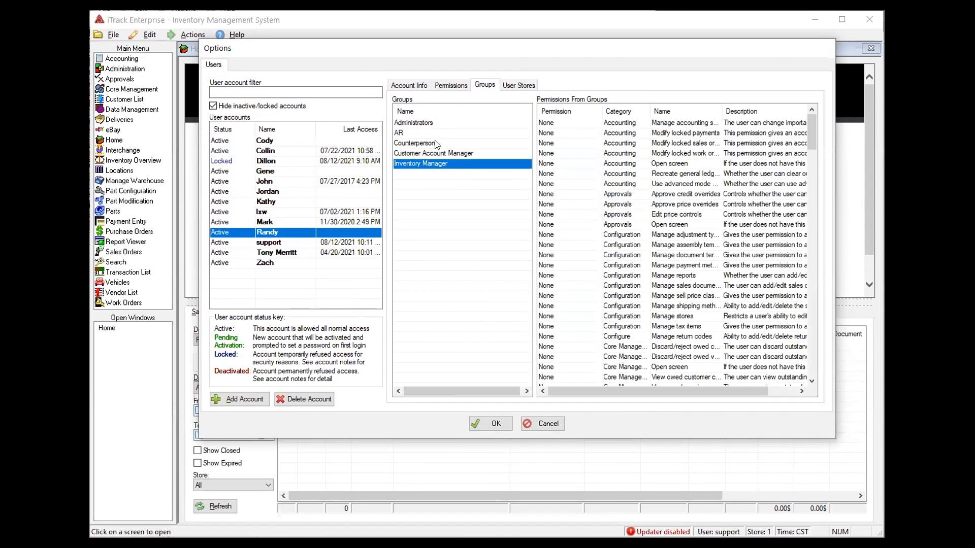
{"action": "left_click", "coordinate": [434, 143]}
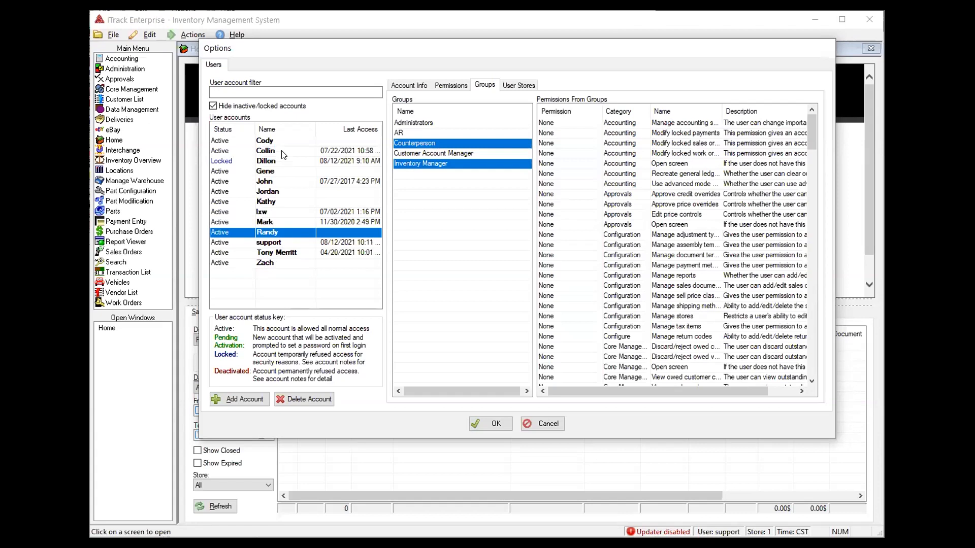
{"action": "left_click", "coordinate": [270, 181]}
{"action": "left_click", "coordinate": [427, 133]}
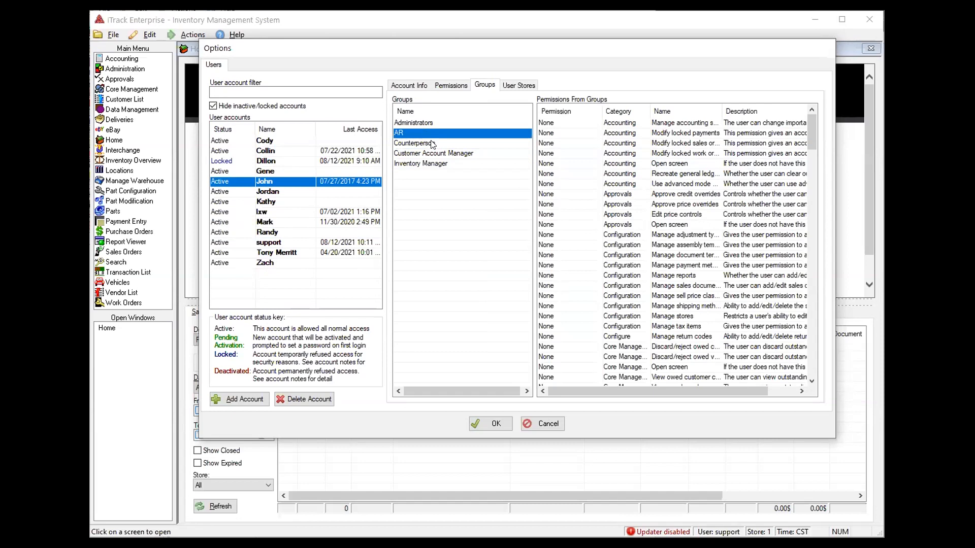
{"action": "left_click", "coordinate": [431, 143], "text": "ctrl"}
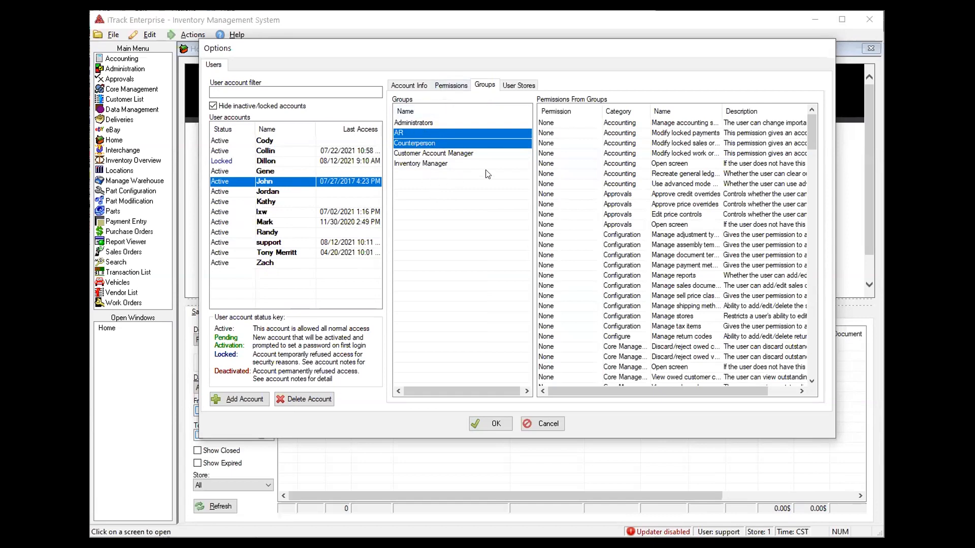
{"action": "scroll", "coordinate": [591, 258], "scroll_direction": "down", "scroll_amount": 8}
{"action": "scroll", "coordinate": [592, 258], "scroll_direction": "down", "scroll_amount": 20}
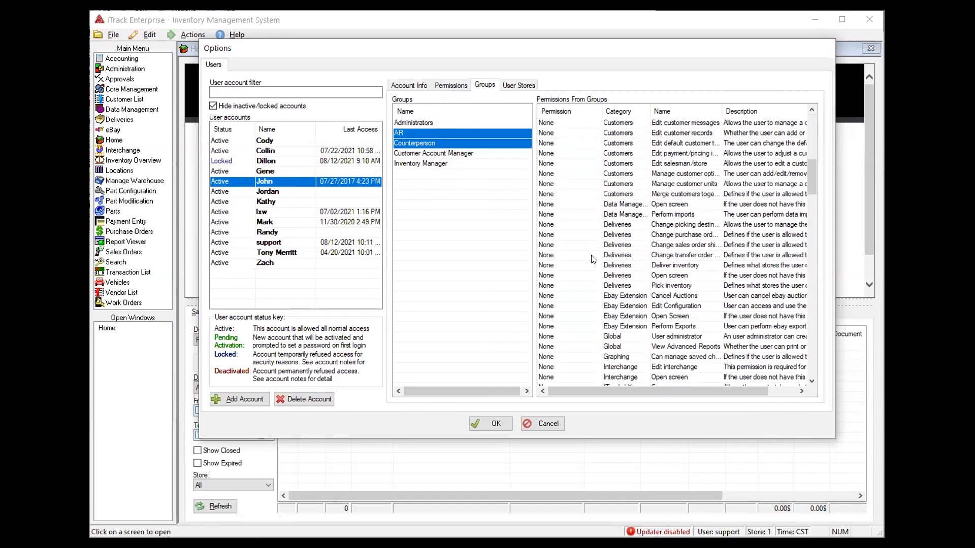
{"action": "scroll", "coordinate": [624, 263], "scroll_direction": "down", "scroll_amount": 6}
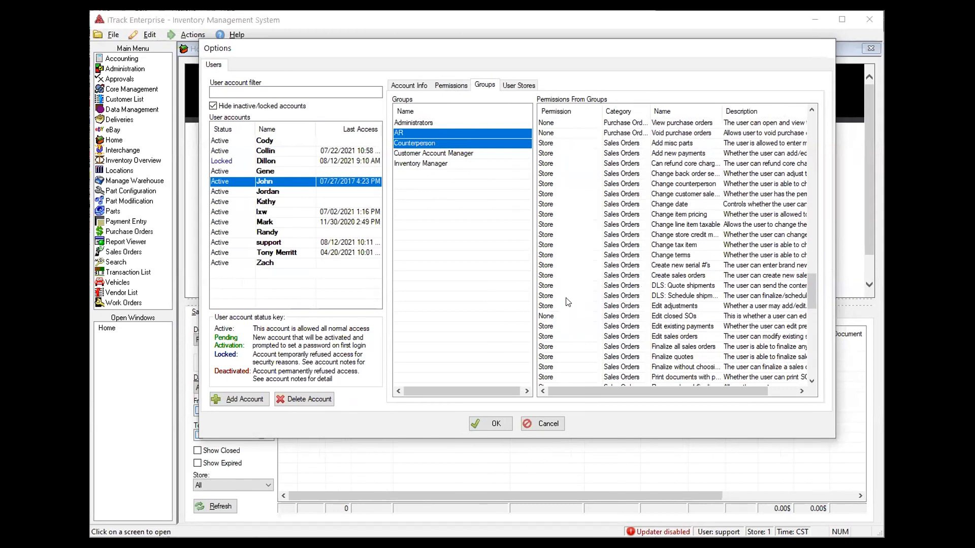
{"action": "left_click", "coordinate": [430, 123], "text": "ctrl"}
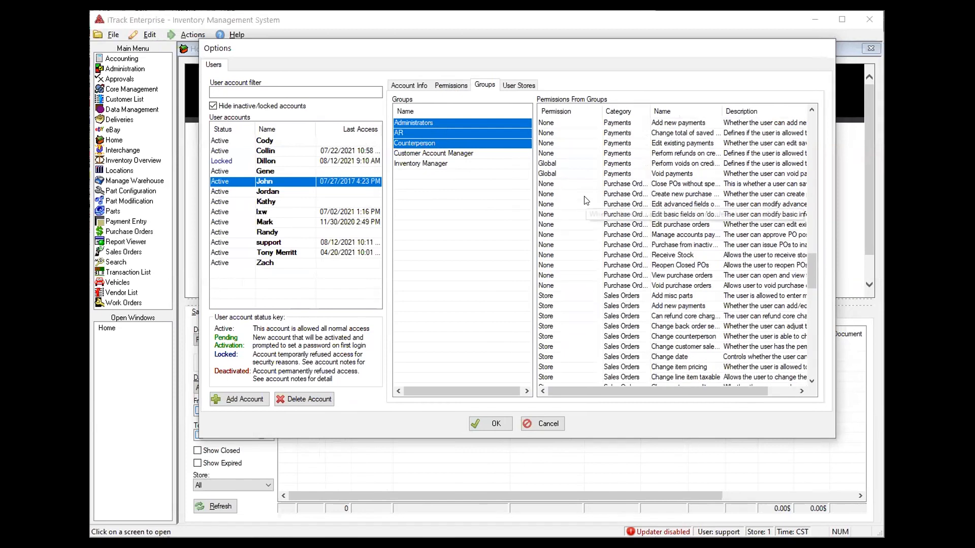
{"action": "scroll", "coordinate": [586, 200], "scroll_direction": "up", "scroll_amount": 10}
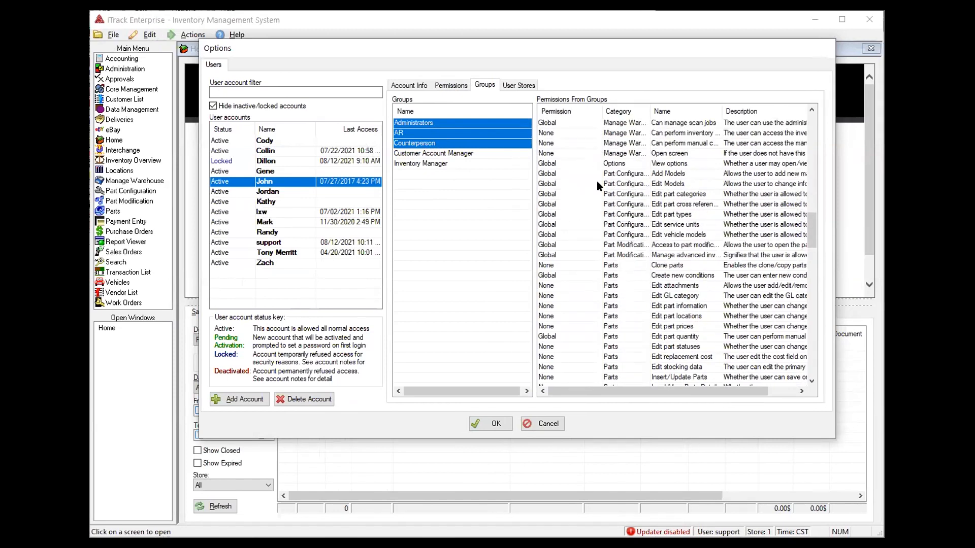
{"action": "left_click", "coordinate": [481, 121], "text": "ctrl"}
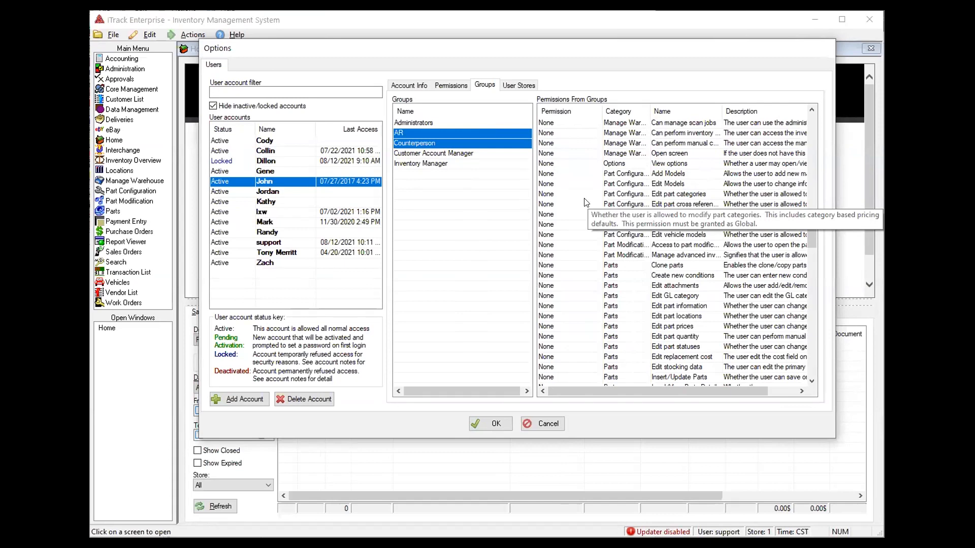
{"action": "left_click", "coordinate": [485, 422]}
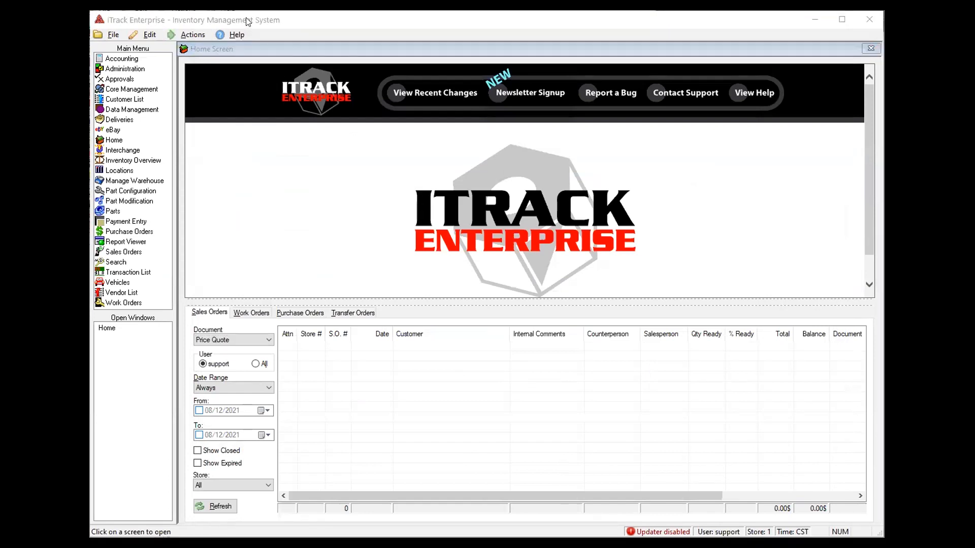
Open User Groups and show the AR group's permissions down to the Payments section
{"action": "left_click", "coordinate": [153, 34]}
{"action": "left_click", "coordinate": [152, 34]}
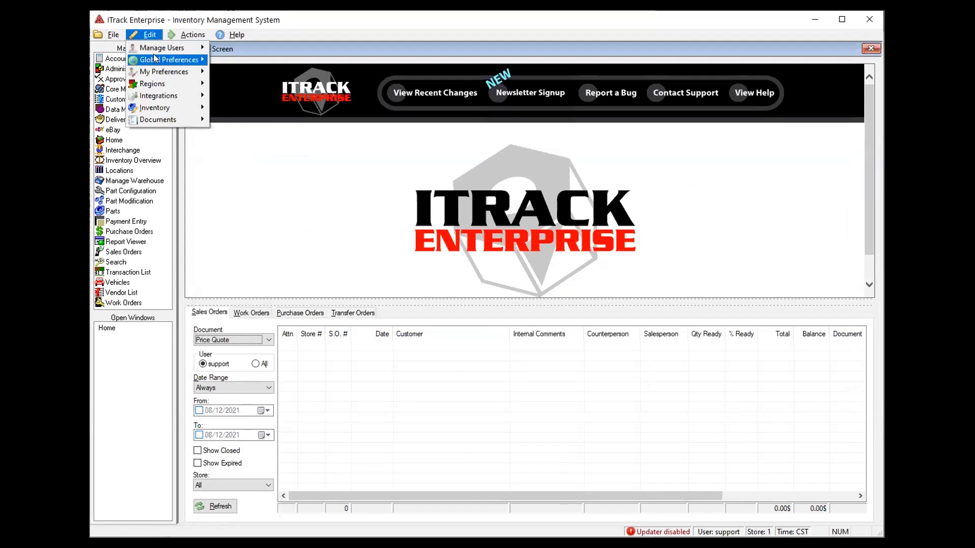
{"action": "mouse_move", "coordinate": [154, 54]}
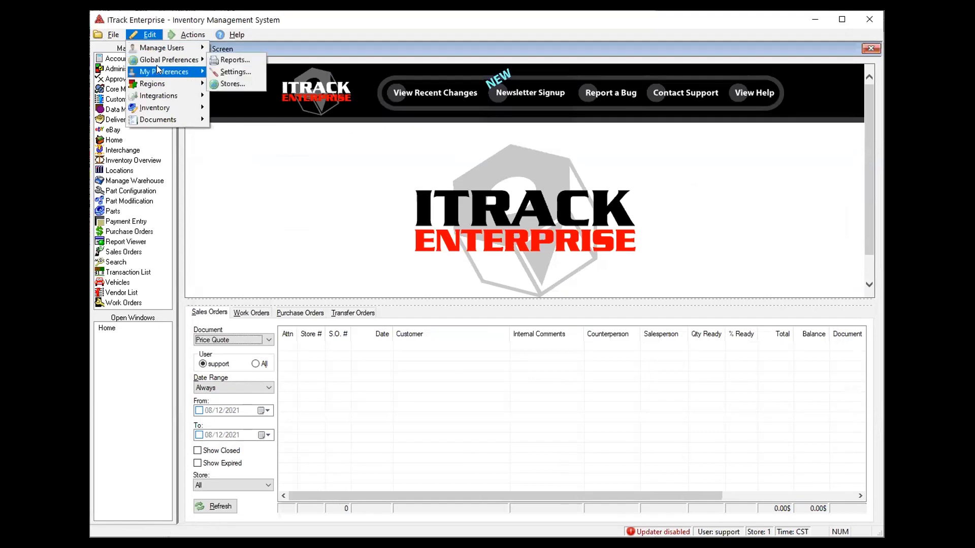
{"action": "mouse_move", "coordinate": [159, 71]}
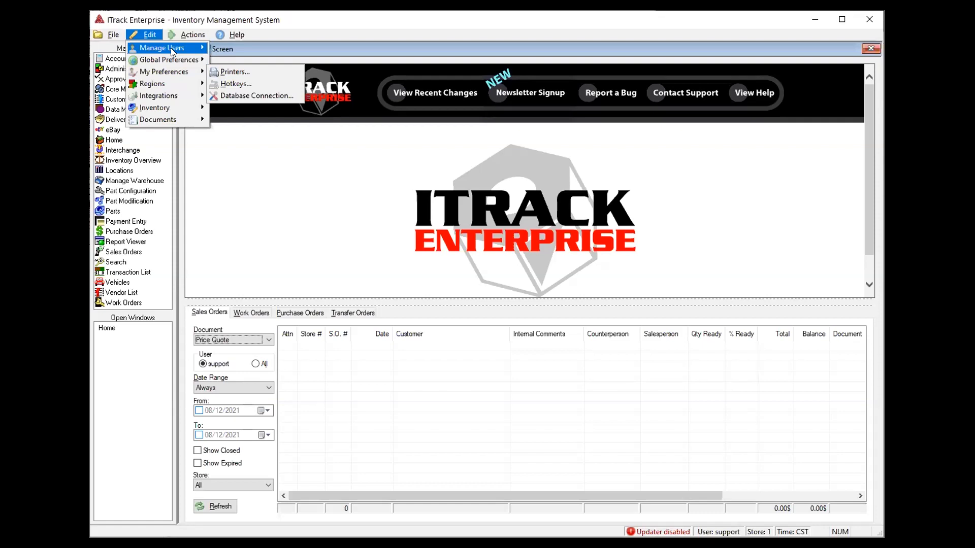
{"action": "left_click", "coordinate": [229, 62]}
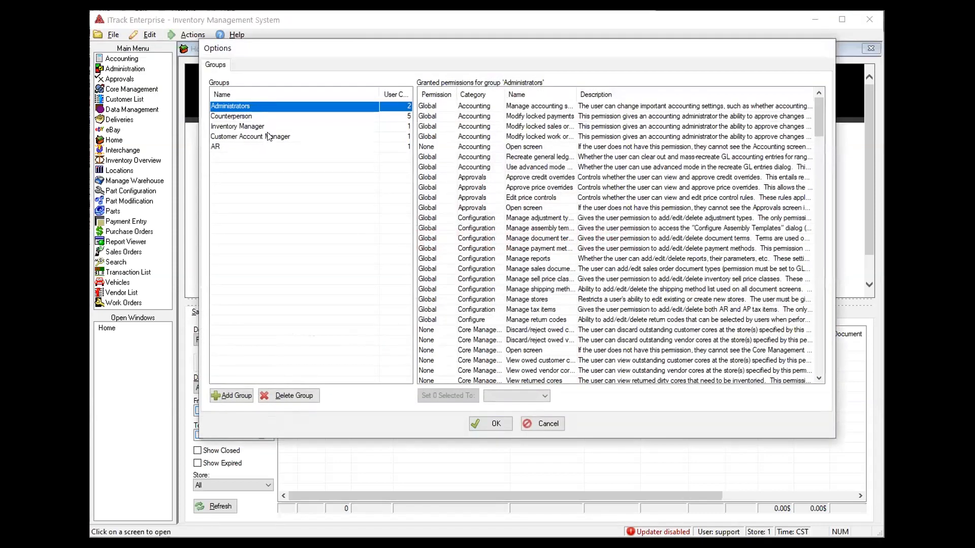
{"action": "left_click", "coordinate": [260, 147]}
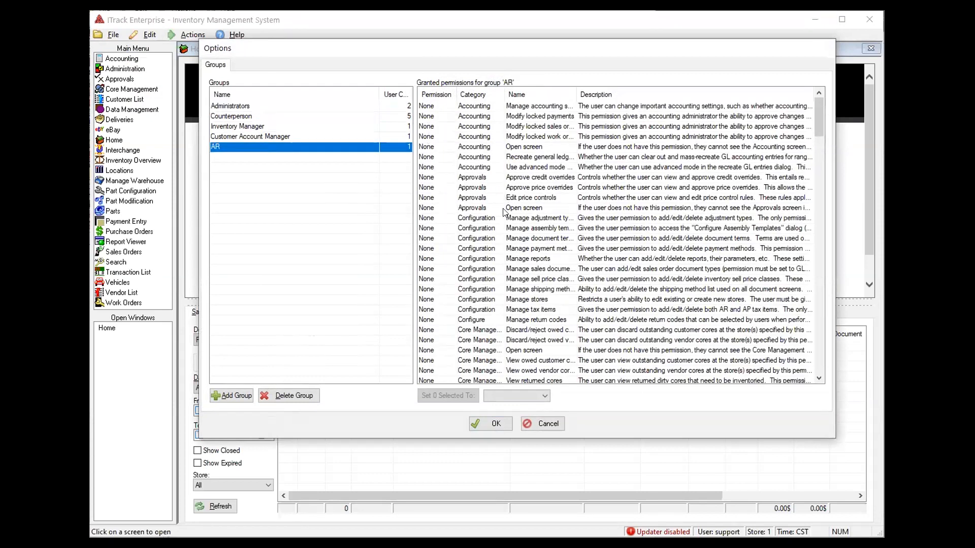
{"action": "scroll", "coordinate": [500, 217], "scroll_direction": "down", "scroll_amount": 5}
{"action": "scroll", "coordinate": [501, 217], "scroll_direction": "down", "scroll_amount": 9}
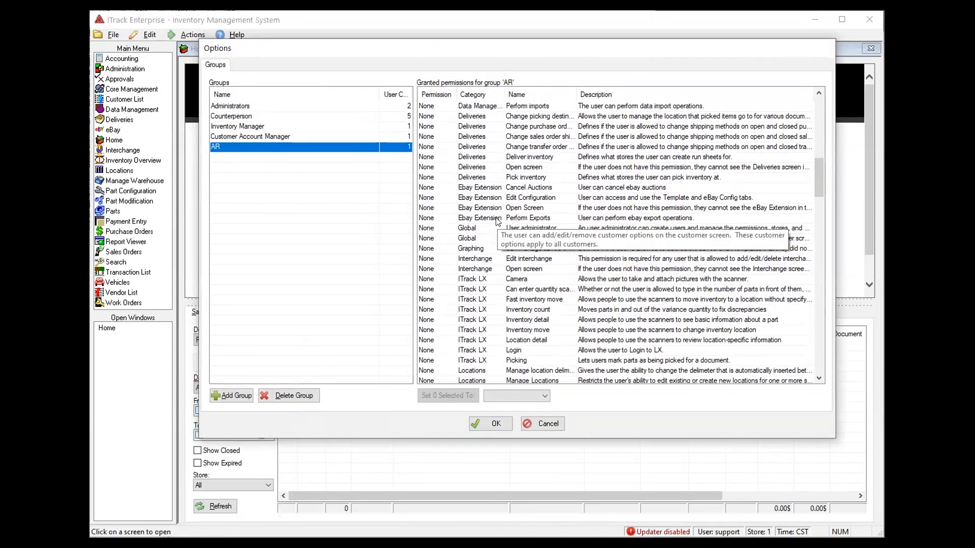
{"action": "scroll", "coordinate": [497, 222], "scroll_direction": "down", "scroll_amount": 8}
{"action": "scroll", "coordinate": [504, 288], "scroll_direction": "down", "scroll_amount": 7}
{"action": "scroll", "coordinate": [504, 287], "scroll_direction": "down", "scroll_amount": 15}
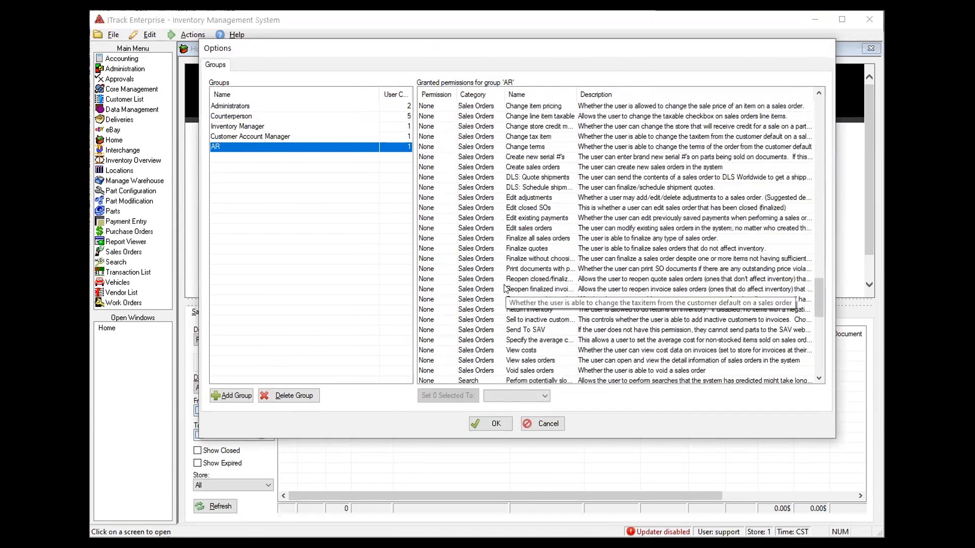
{"action": "scroll", "coordinate": [504, 288], "scroll_direction": "down", "scroll_amount": 5}
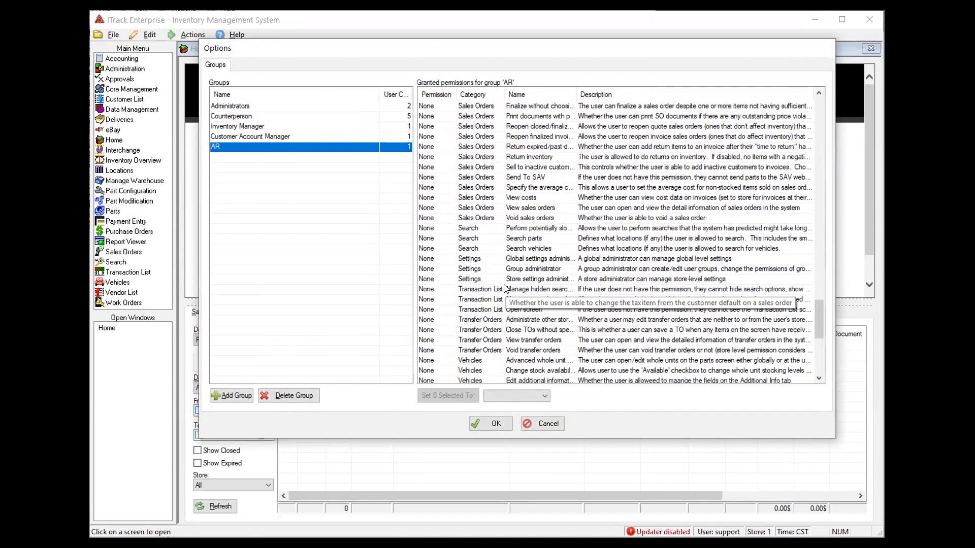
{"action": "scroll", "coordinate": [505, 288], "scroll_direction": "down", "scroll_amount": 5}
{"action": "scroll", "coordinate": [503, 277], "scroll_direction": "up", "scroll_amount": 7}
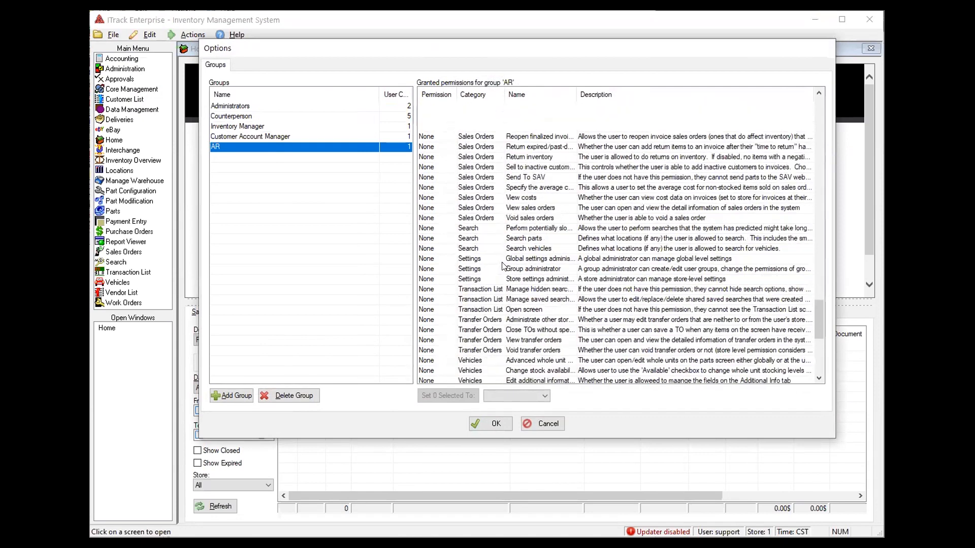
{"action": "scroll", "coordinate": [503, 265], "scroll_direction": "up", "scroll_amount": 10}
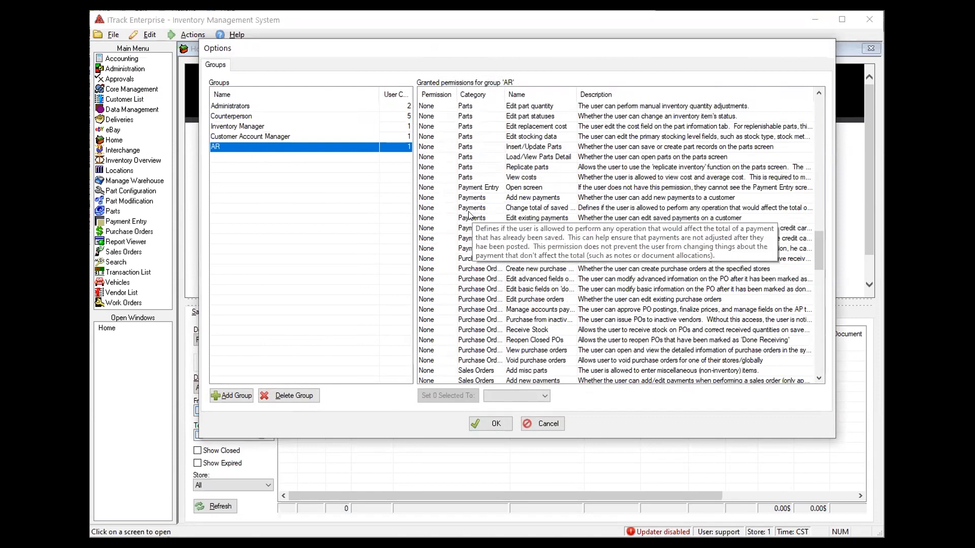
Grant Store on the seven AR permissions from Payment Entry Open screen through Void payments
{"action": "left_click", "coordinate": [450, 190]}
{"action": "left_click", "coordinate": [451, 191]}
{"action": "left_click", "coordinate": [523, 190]}
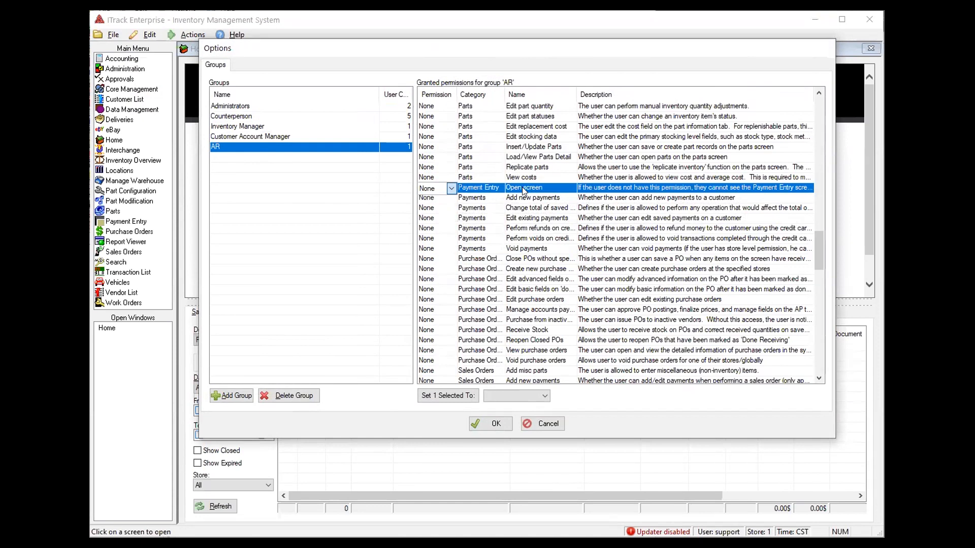
{"action": "left_click", "coordinate": [528, 250], "text": "shift"}
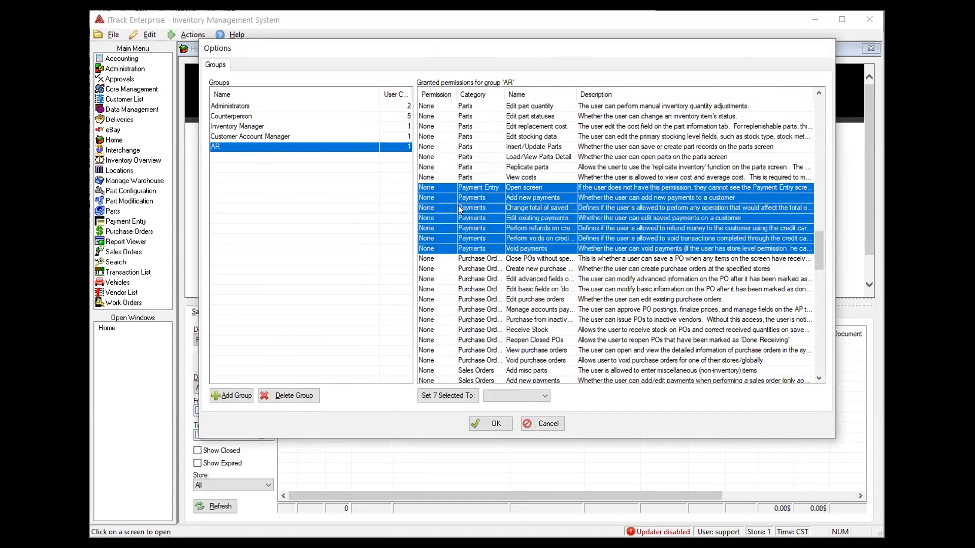
{"action": "left_click", "coordinate": [526, 394]}
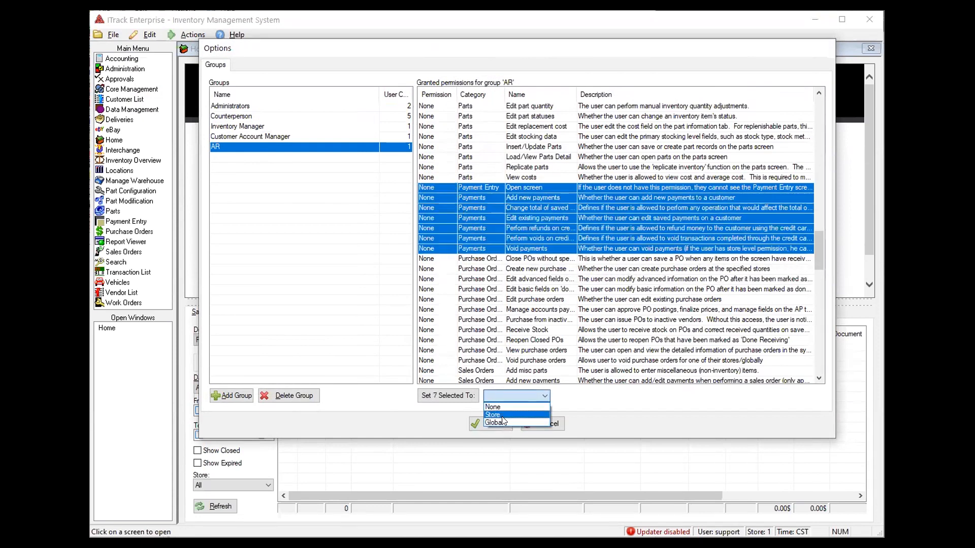
{"action": "left_click", "coordinate": [506, 415]}
{"action": "left_click", "coordinate": [460, 398]}
{"action": "left_click", "coordinate": [547, 272]}
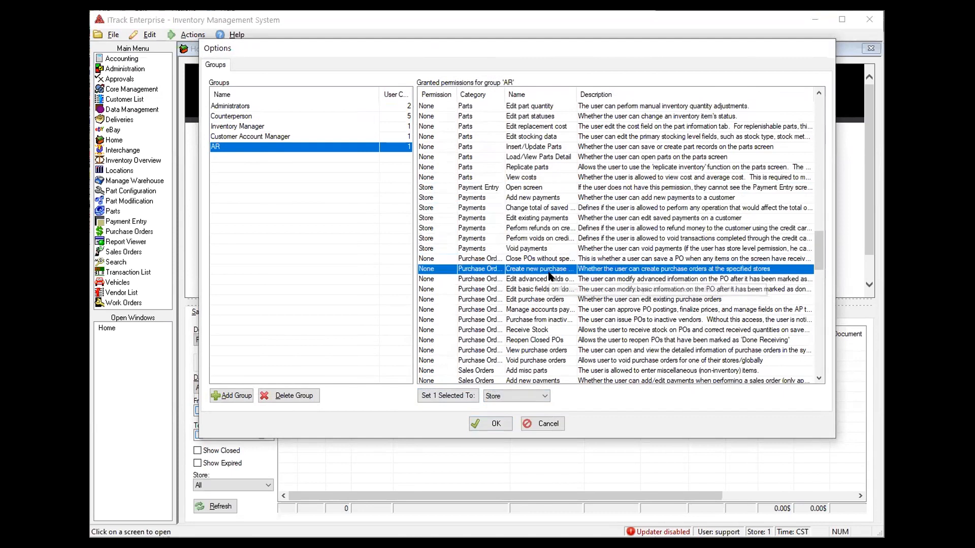
Confirm the AR group's permission changes with OK, closing the Options dialog
{"action": "left_click", "coordinate": [497, 424]}
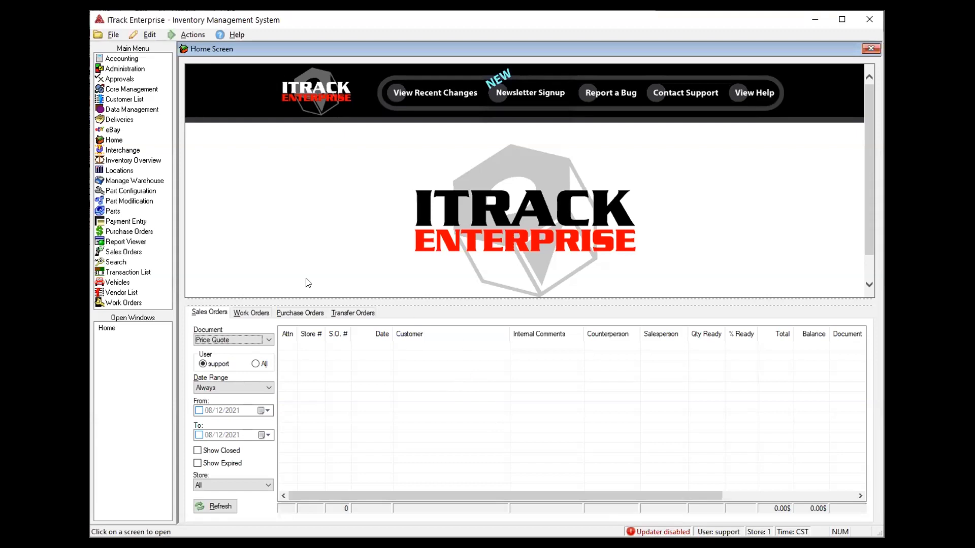
Open Global Preferences Settings and filter the settings list by 'security'
{"action": "left_click", "coordinate": [149, 36]}
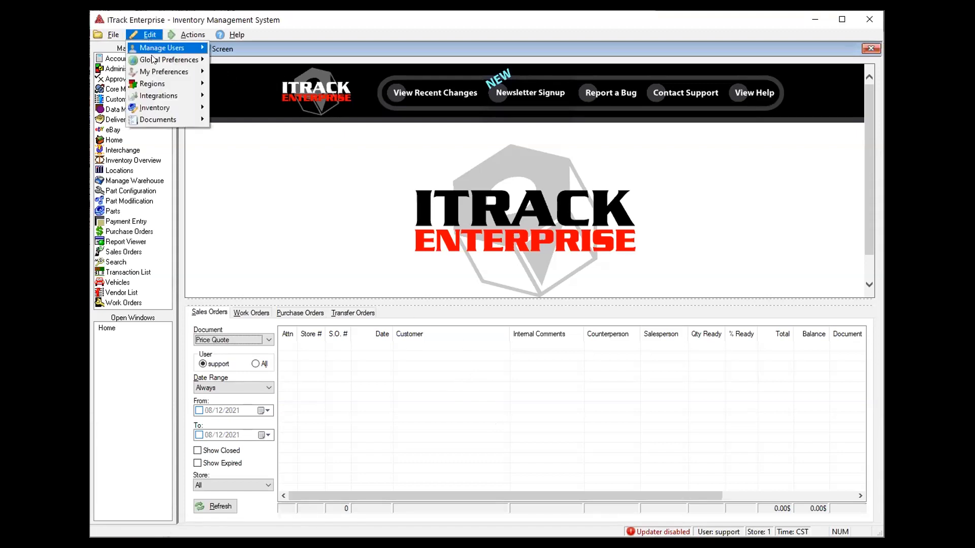
{"action": "mouse_move", "coordinate": [152, 61]}
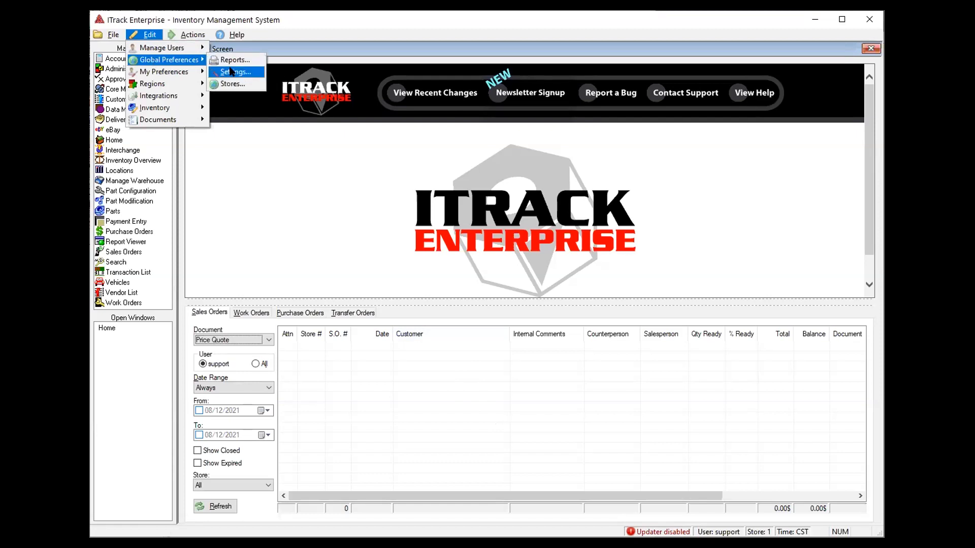
{"action": "left_click", "coordinate": [231, 71]}
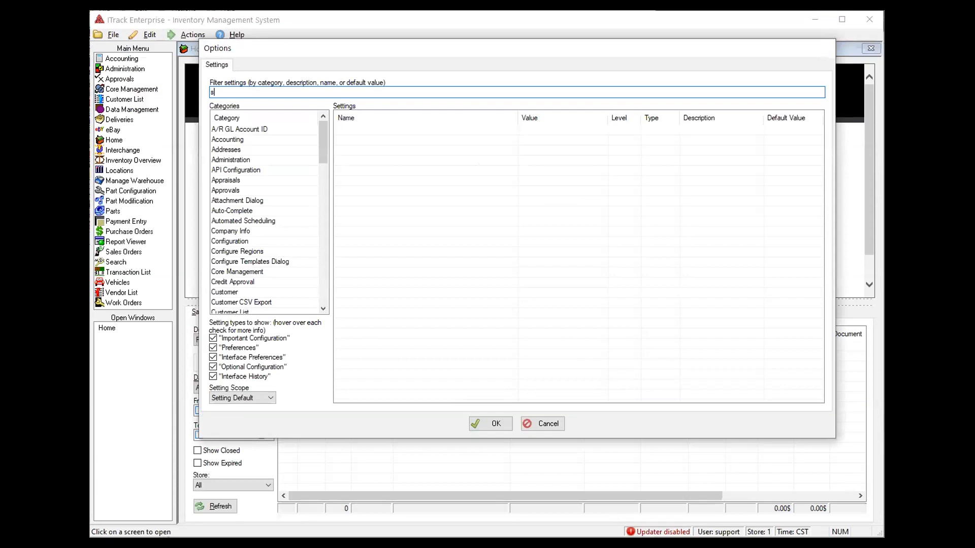
{"action": "type", "text": "security"}
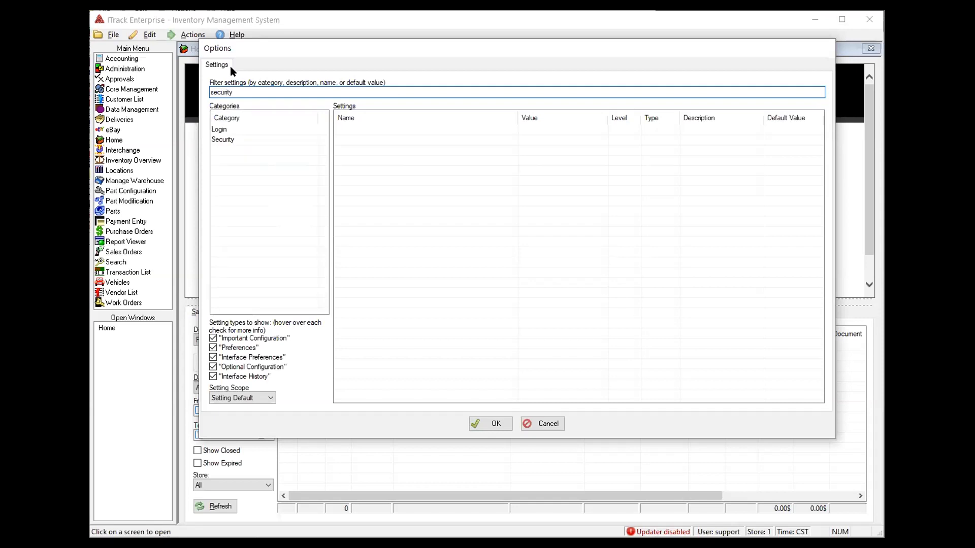
Review the Login and Security categories, then set failed attempts before lockout to 3
{"action": "left_click", "coordinate": [249, 130]}
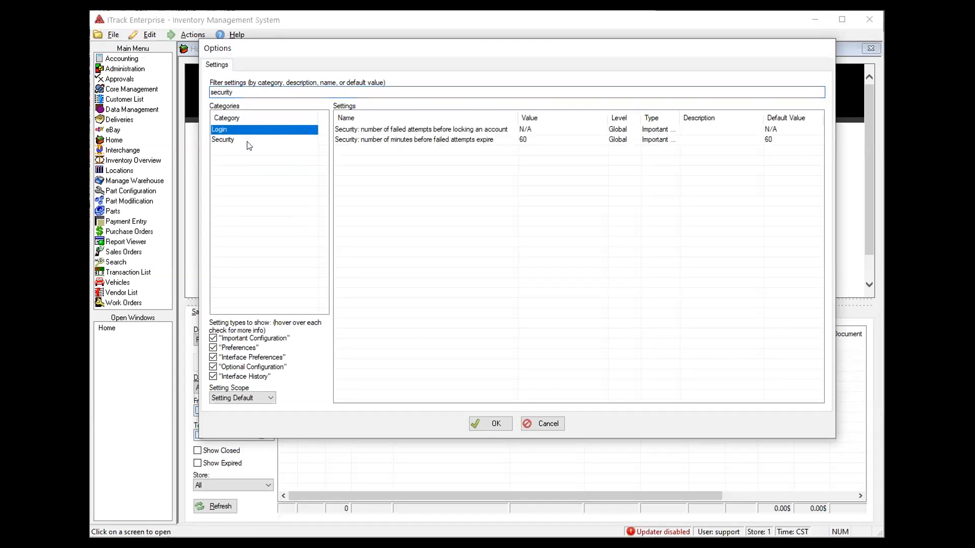
{"action": "left_click", "coordinate": [240, 139]}
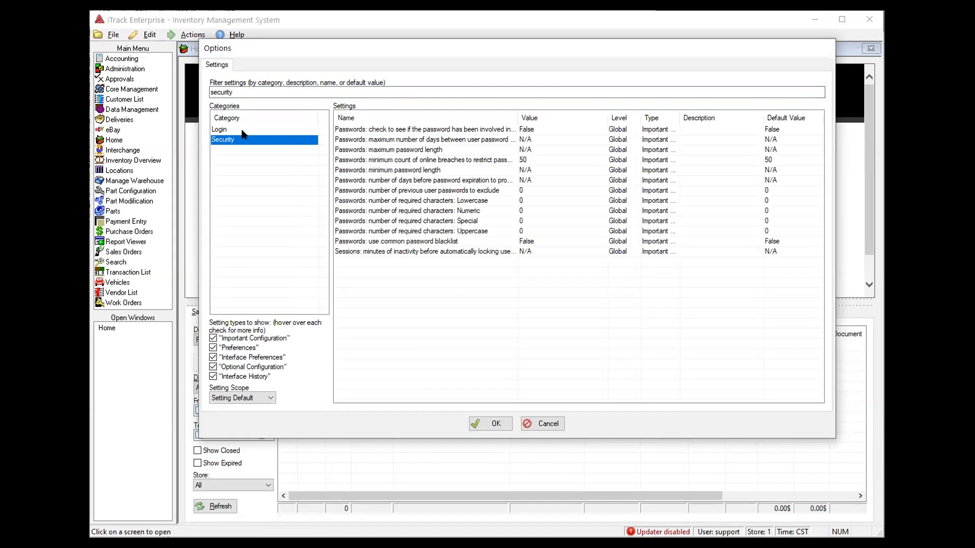
{"action": "left_click", "coordinate": [242, 130]}
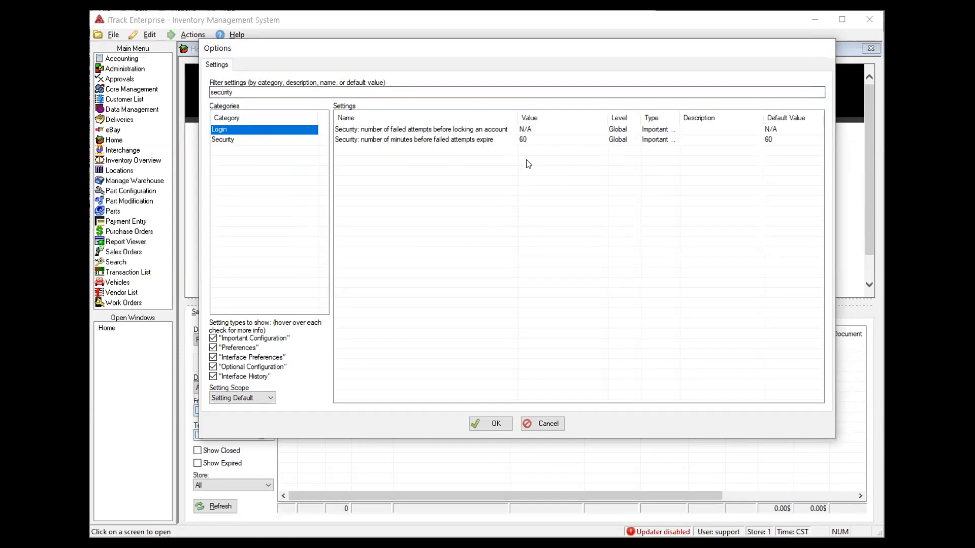
{"action": "left_click", "coordinate": [568, 130]}
{"action": "type", "text": "3"}
{"action": "left_click", "coordinate": [619, 213]}
Restore the failed attempts before lockout value to N/A
{"action": "left_click", "coordinate": [541, 127]}
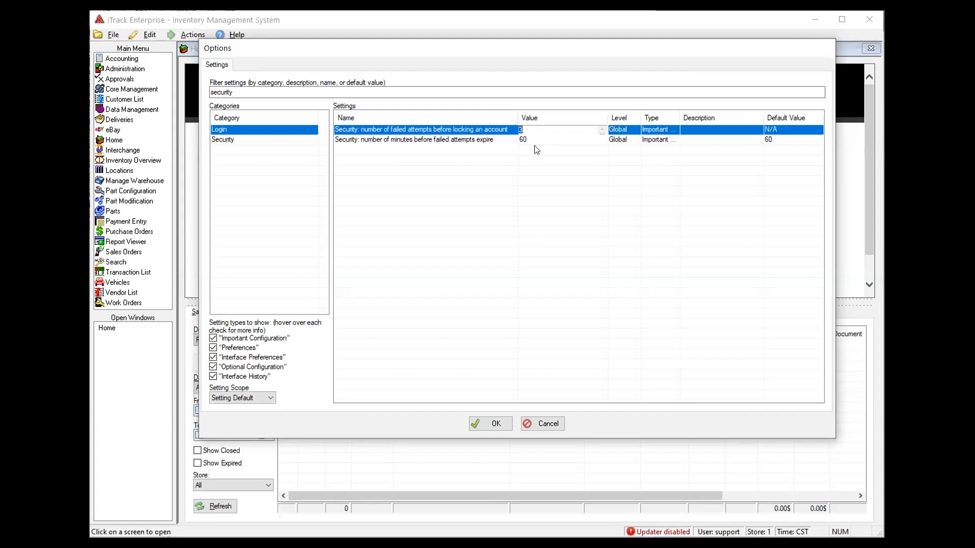
{"action": "type", "text": "N/A"}
{"action": "left_click", "coordinate": [536, 178]}
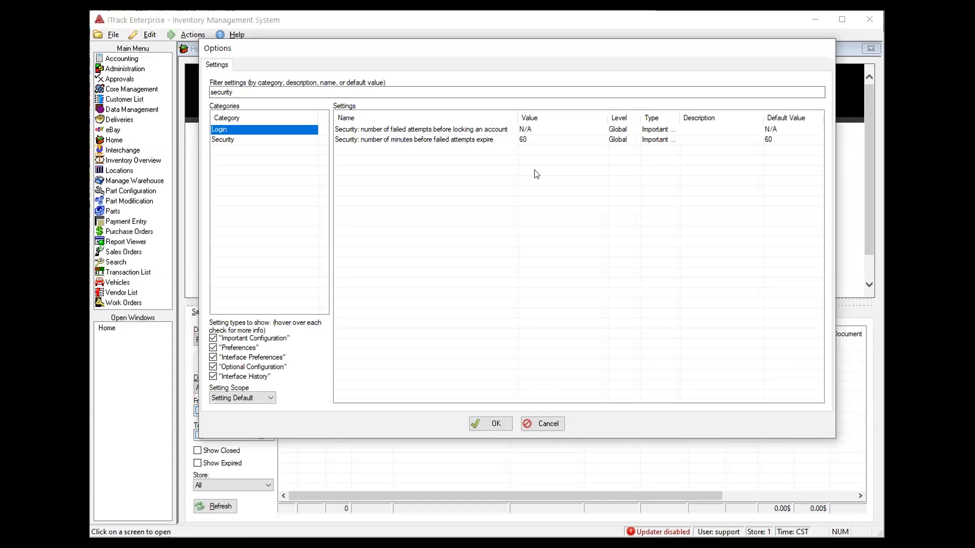
Show the Security category, widening the Name column and narrowing Description for readable names
{"action": "left_click", "coordinate": [266, 142]}
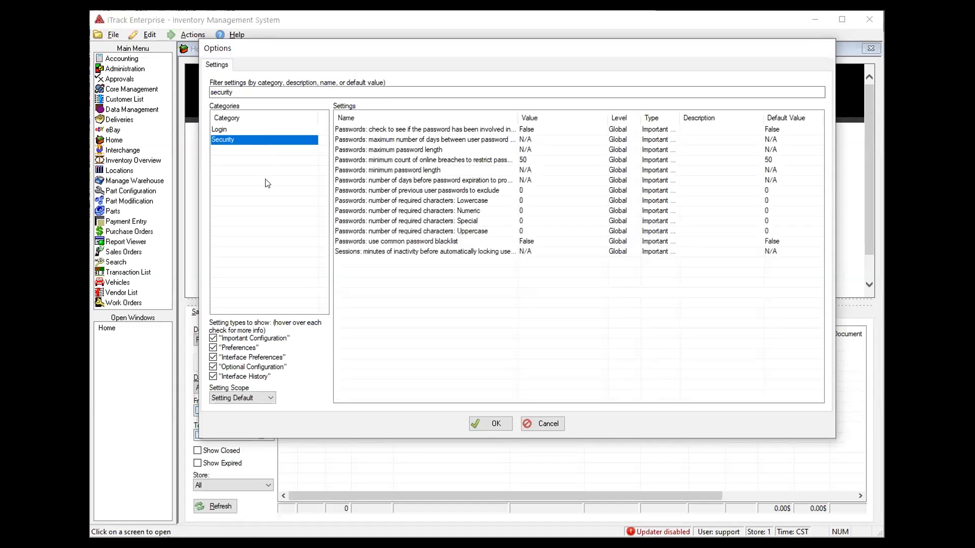
{"action": "left_click_drag", "start_coordinate": [518, 118], "coordinate": [548, 116]}
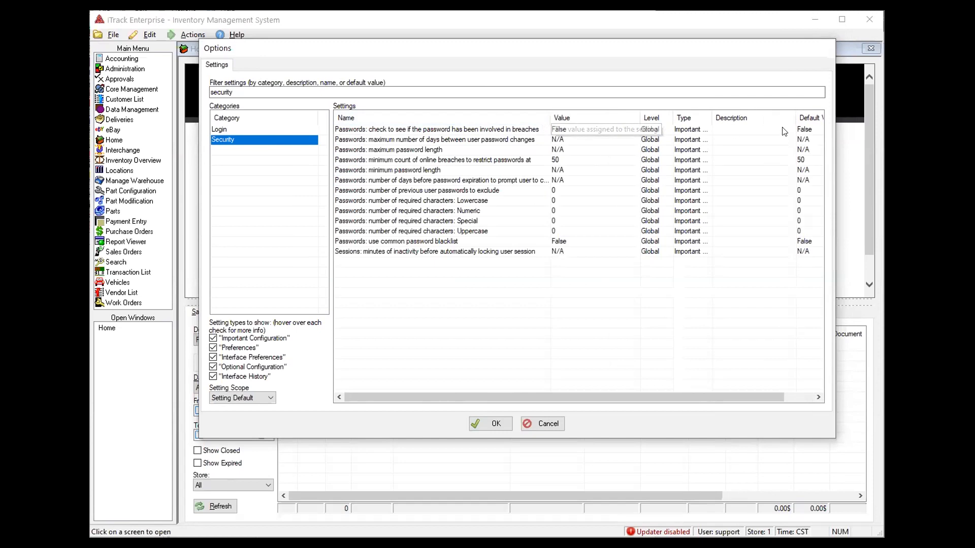
{"action": "left_click_drag", "start_coordinate": [795, 117], "coordinate": [745, 117]}
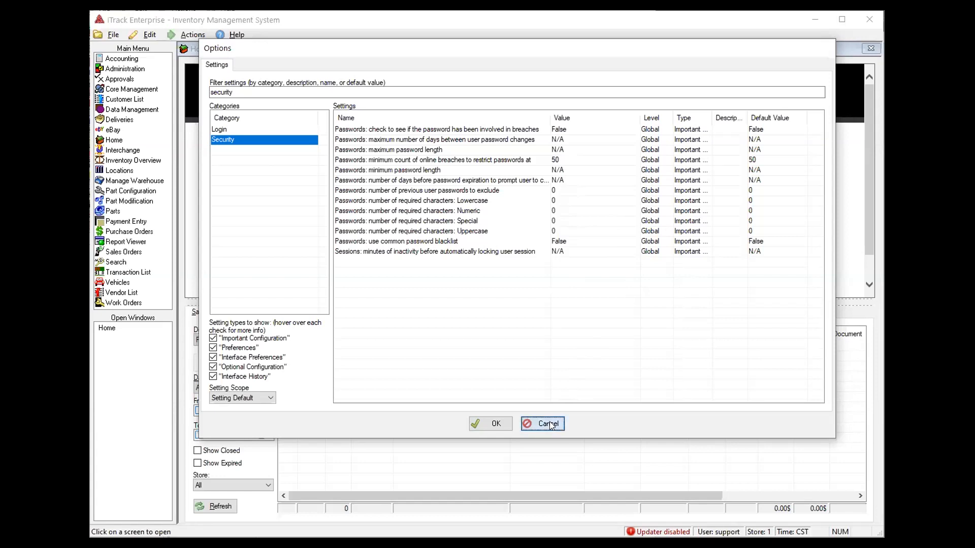
Filter the global settings on 'securit' and show the Security category with a wider Name column
{"action": "left_click", "coordinate": [550, 423]}
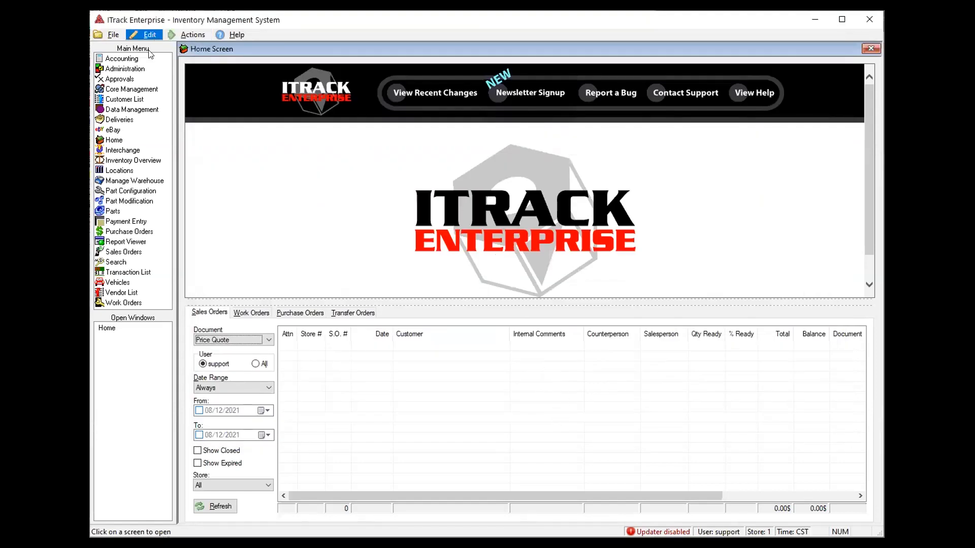
{"action": "left_click", "coordinate": [149, 34]}
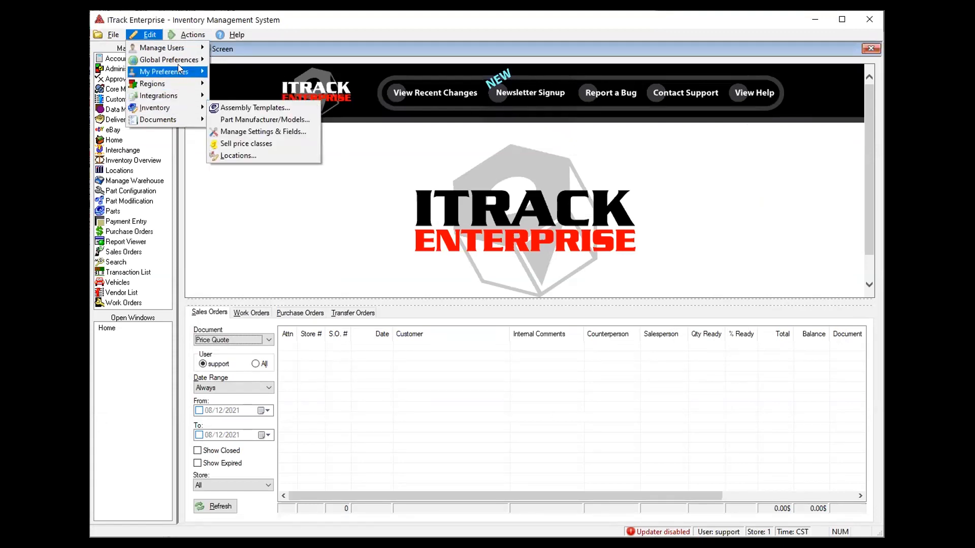
{"action": "mouse_move", "coordinate": [178, 61]}
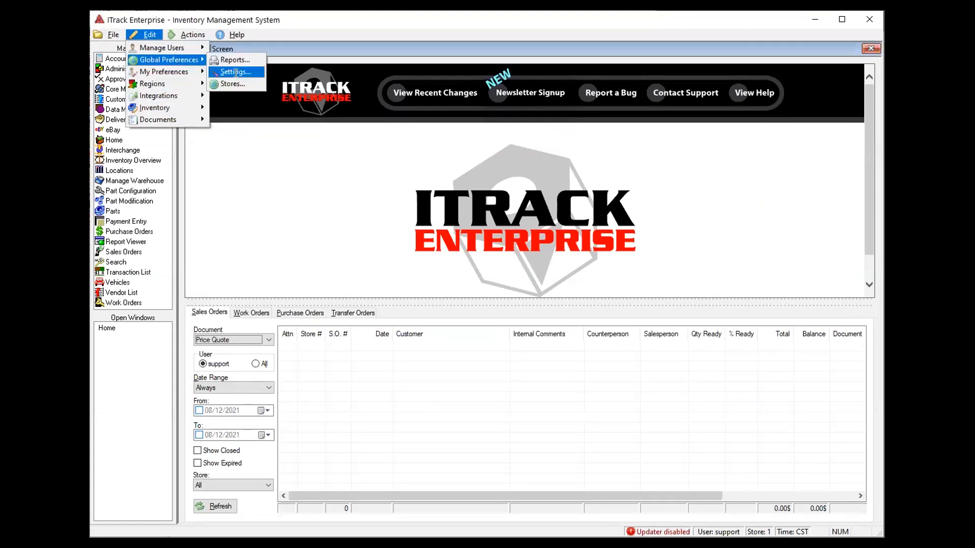
{"action": "left_click", "coordinate": [236, 72]}
{"action": "type", "text": "s"}
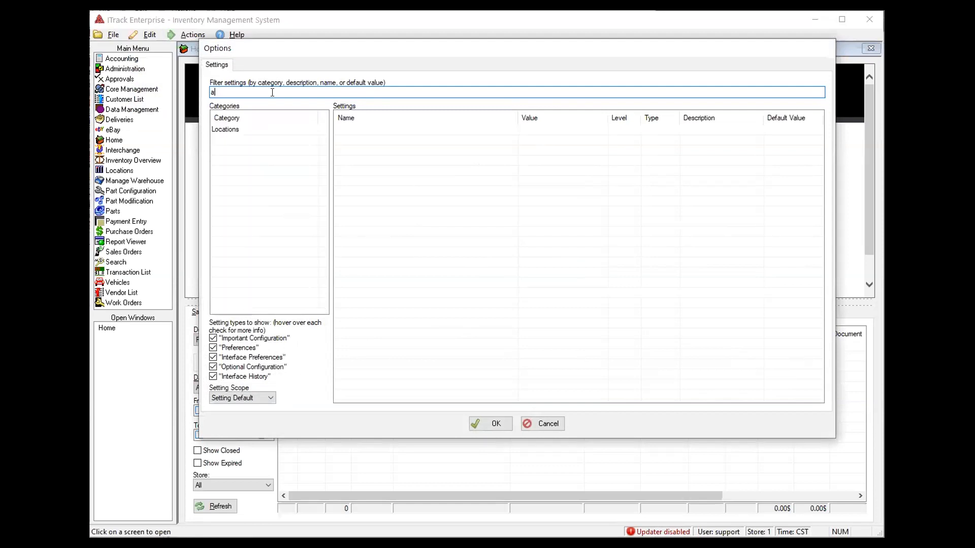
{"action": "type", "text": "ecurit"}
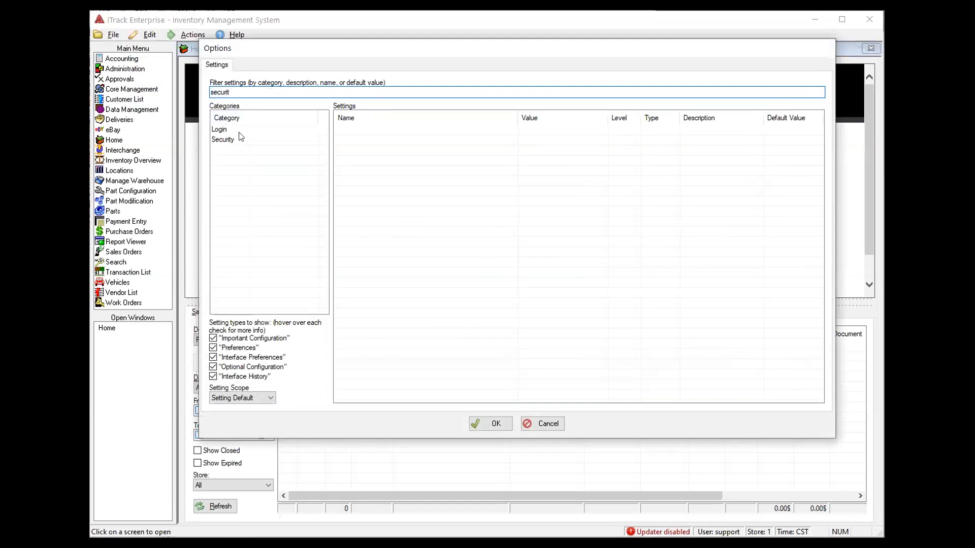
{"action": "left_click", "coordinate": [240, 139]}
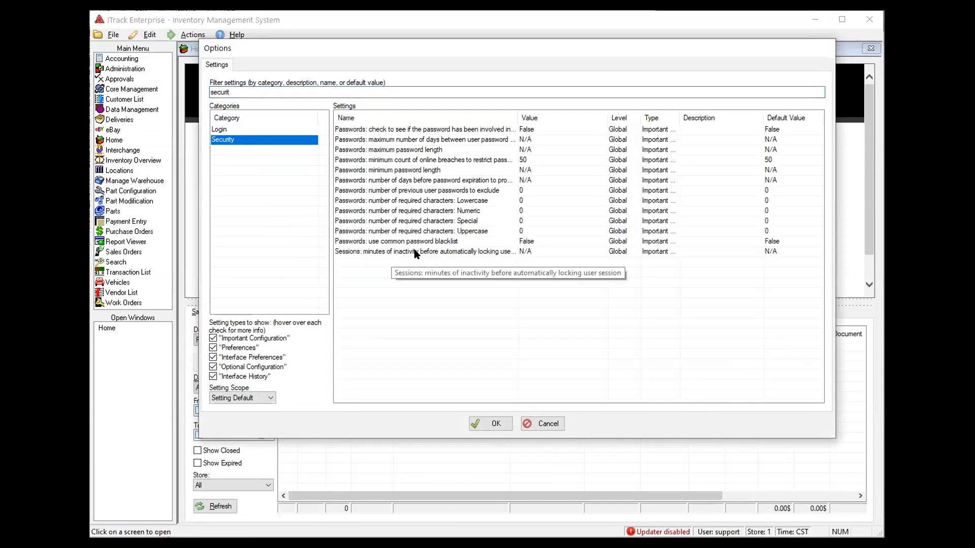
{"action": "left_click_drag", "start_coordinate": [517, 118], "coordinate": [554, 118]}
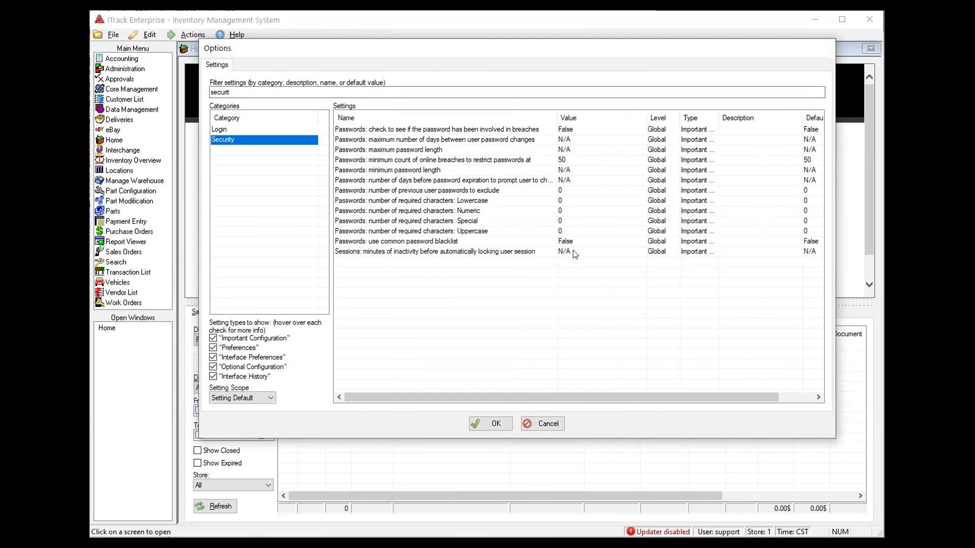
Cancel the Options dialog, returning to the Home Screen unchanged
{"action": "left_click", "coordinate": [547, 424]}
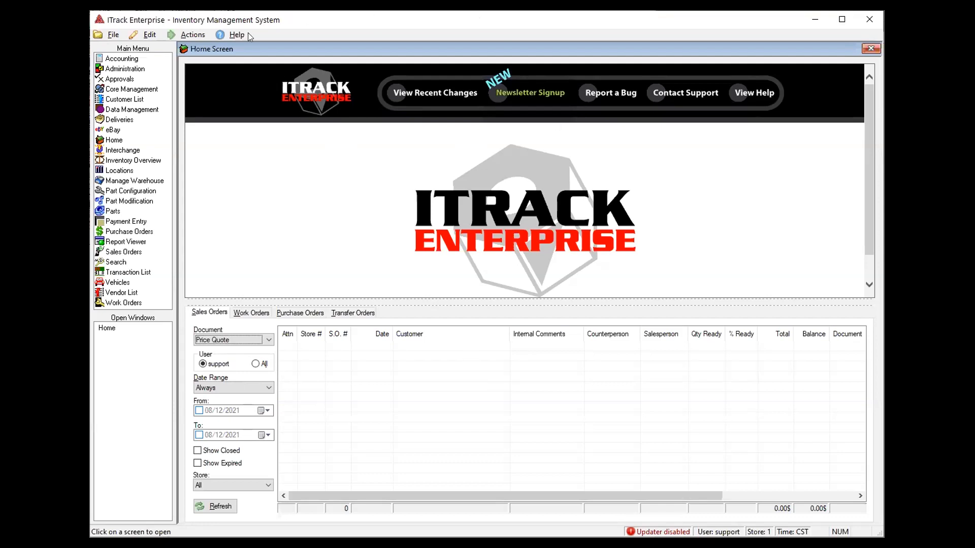
Log out, try Forgot Password for the 'support' account, then close that recovery form
{"action": "left_click", "coordinate": [111, 33]}
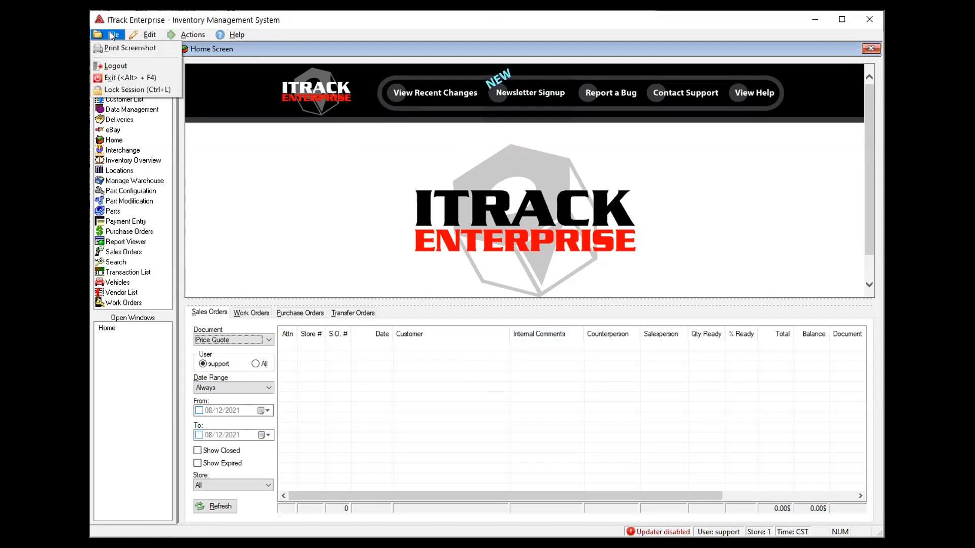
{"action": "left_click", "coordinate": [111, 68]}
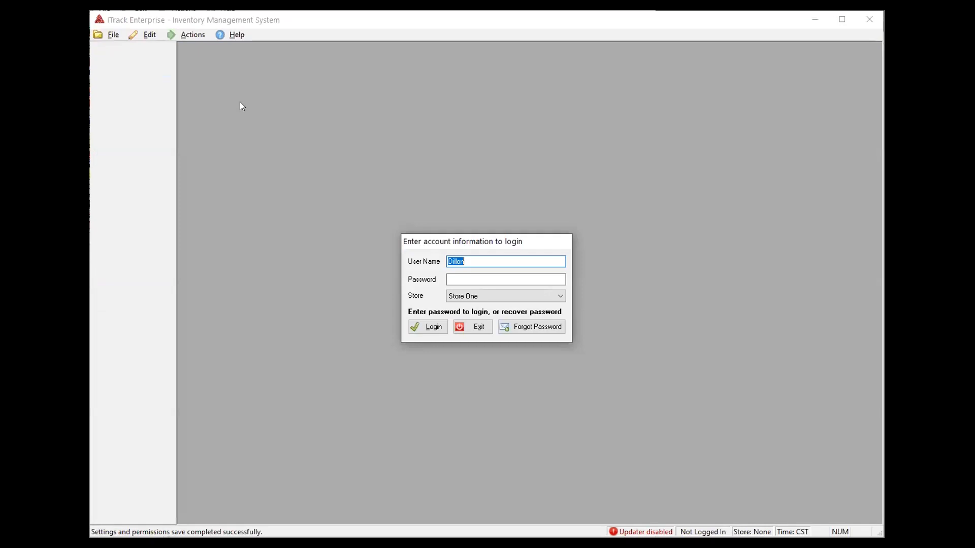
{"action": "type", "text": "support"}
{"action": "left_click", "coordinate": [528, 329]}
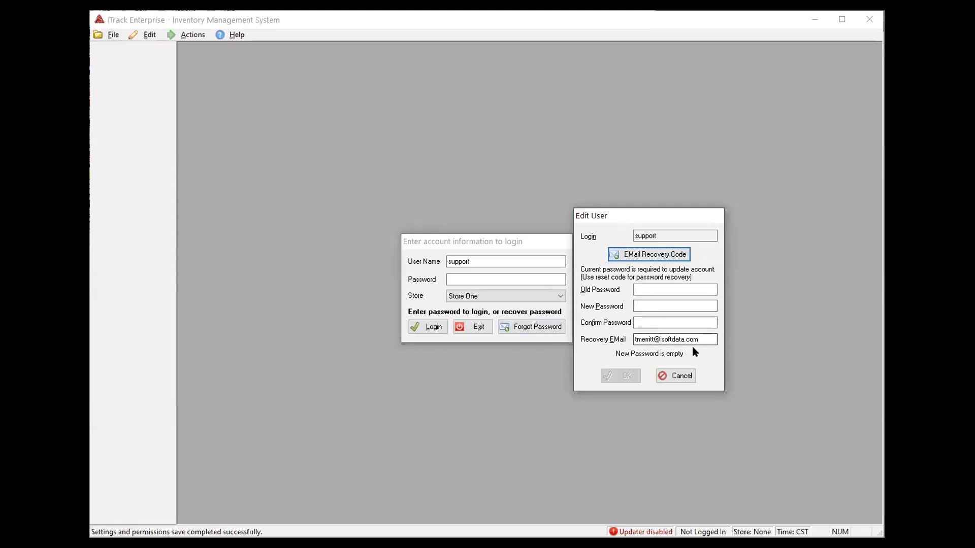
{"action": "left_click", "coordinate": [679, 380]}
Replace the login user name with another user's name and start its password recovery
{"action": "left_click_drag", "start_coordinate": [486, 264], "coordinate": [340, 246]}
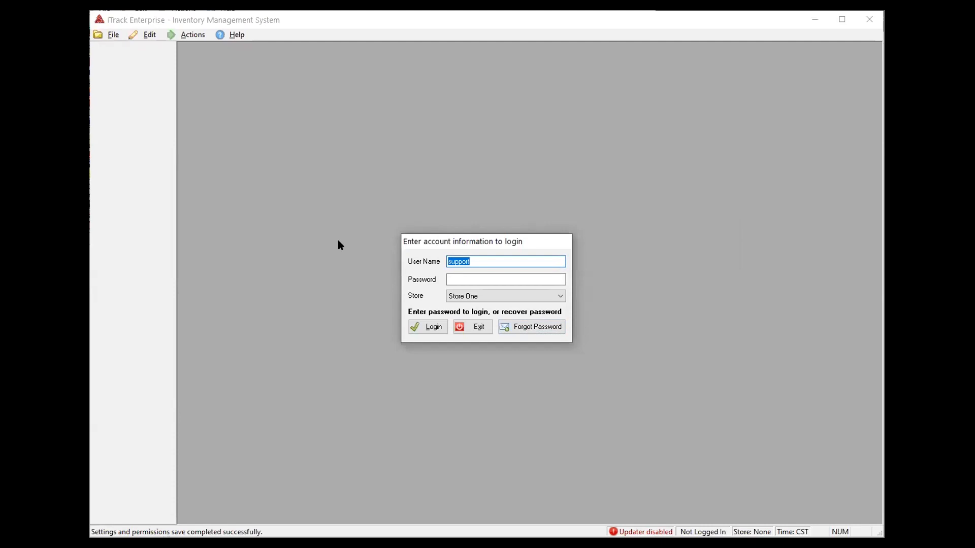
{"action": "type", "text": "Dillon"}
{"action": "key", "text": "BackSpace"}
{"action": "key", "text": "BackSpace"}
{"action": "key", "text": "BackSpace"}
{"action": "key", "text": "BackSpace"}
{"action": "type", "text": "illon"}
{"action": "left_click", "coordinate": [551, 330]}
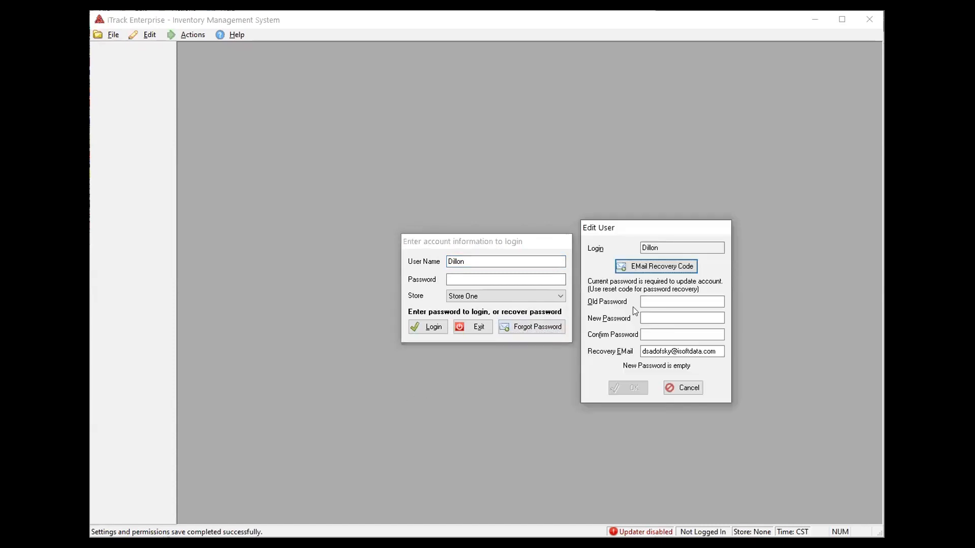
Send the recovery code to the account's recovery e-mail and switch to the inbox
{"action": "left_click", "coordinate": [653, 269]}
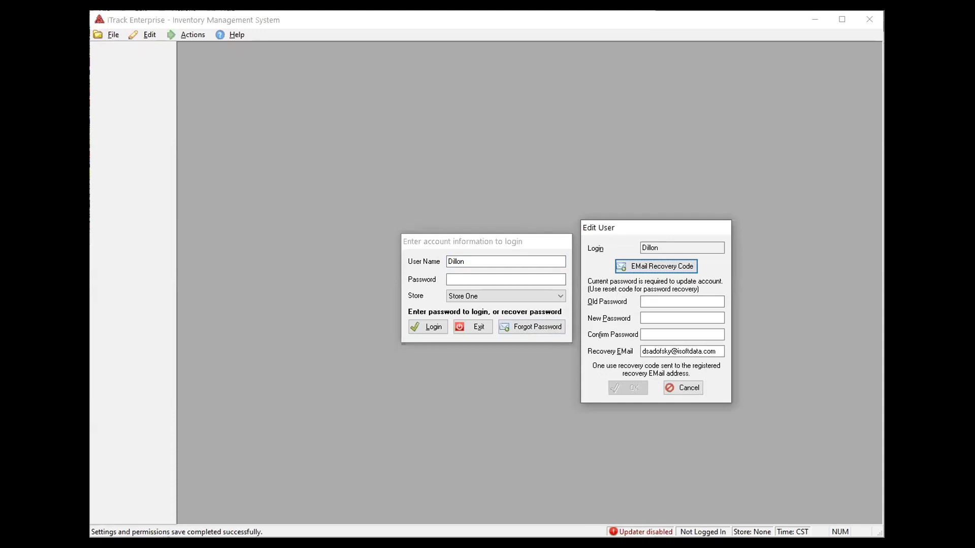
{"action": "key", "text": "alt+Tab"}
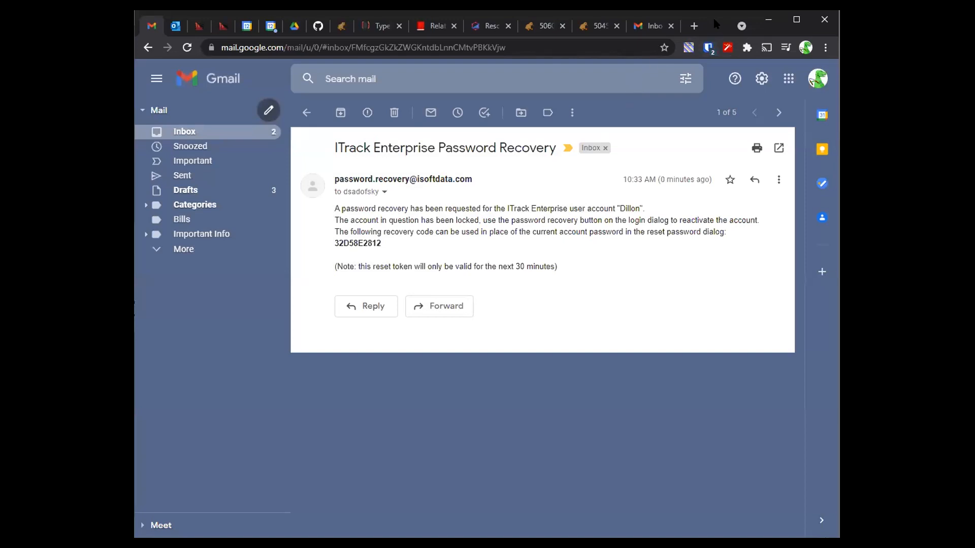
Copy the recovery code from the Gmail message and return to the Edit User dialog
{"action": "mouse_move", "coordinate": [436, 177]}
{"action": "double_click", "coordinate": [369, 243]}
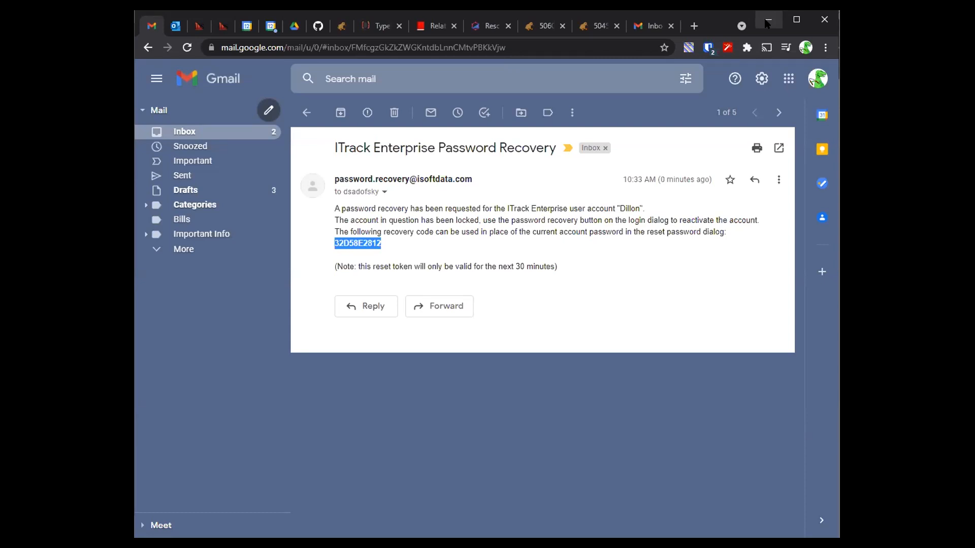
{"action": "left_click", "coordinate": [767, 24]}
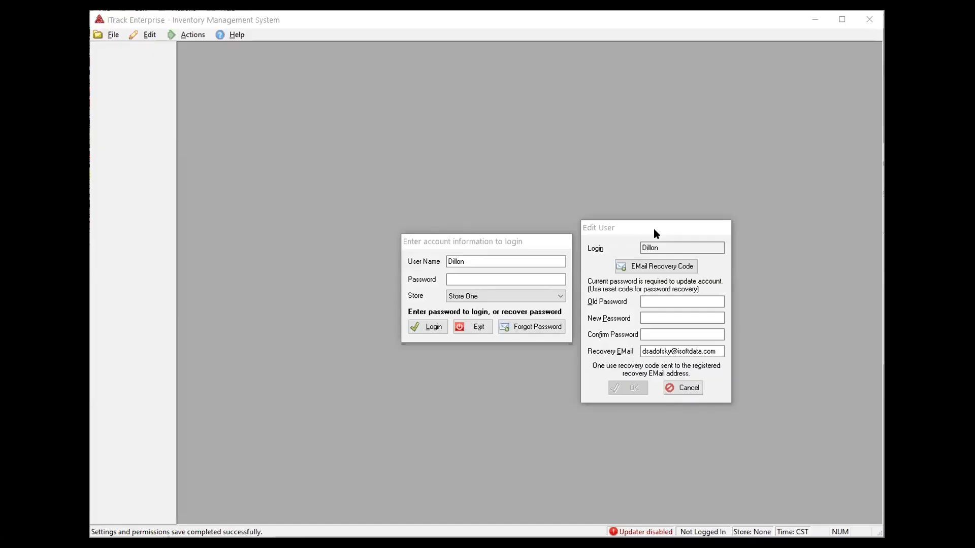
{"action": "left_click", "coordinate": [653, 233]}
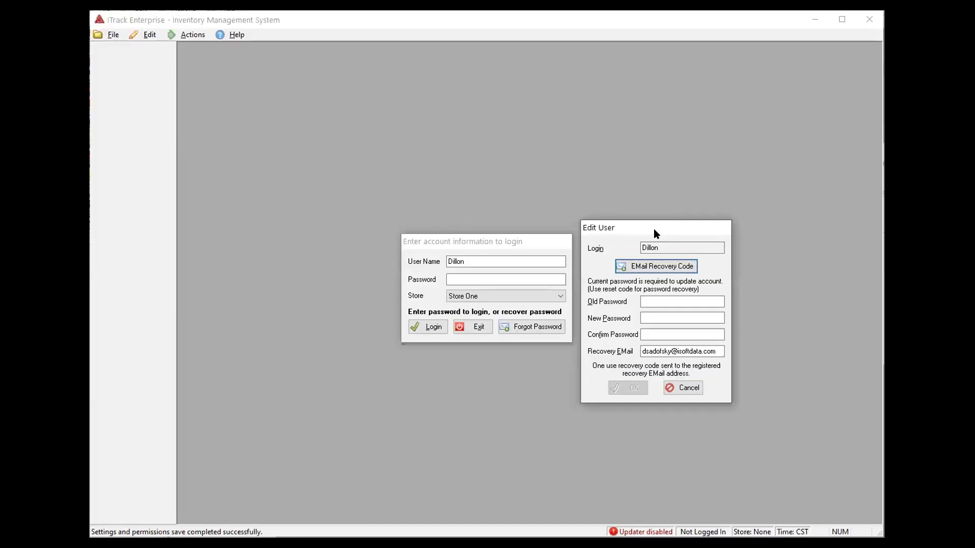
Paste the recovery code as Old Password, enter and confirm the new password, and save
{"action": "left_click", "coordinate": [656, 301]}
{"action": "key", "text": "ctrl+v"}
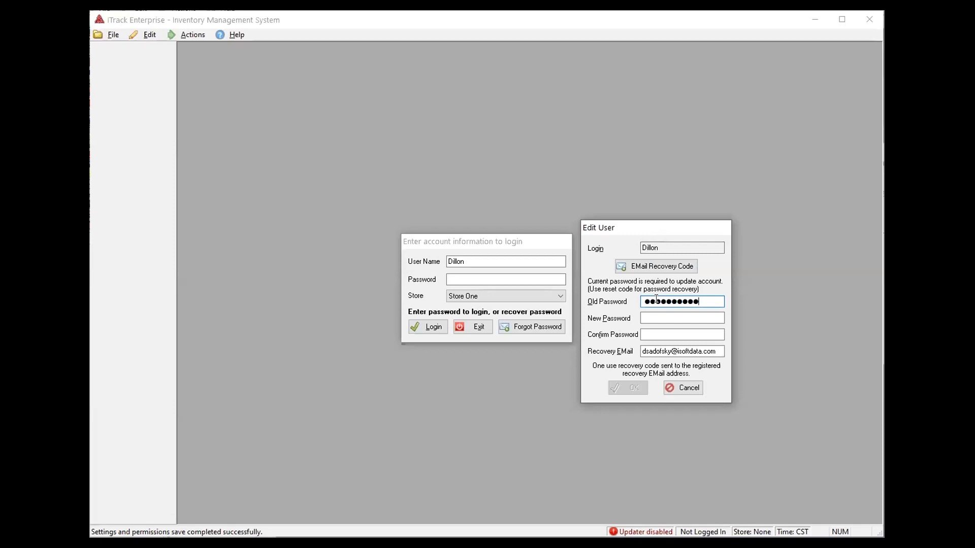
{"action": "left_click", "coordinate": [668, 314]}
{"action": "type", "text": "****"}
{"action": "key", "text": "Tab"}
{"action": "type", "text": "****"}
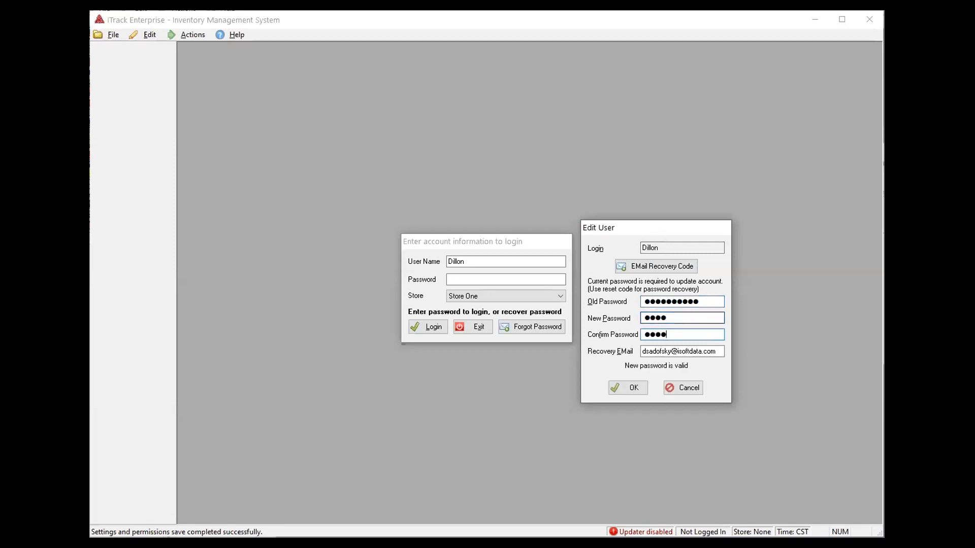
{"action": "left_click", "coordinate": [630, 389]}
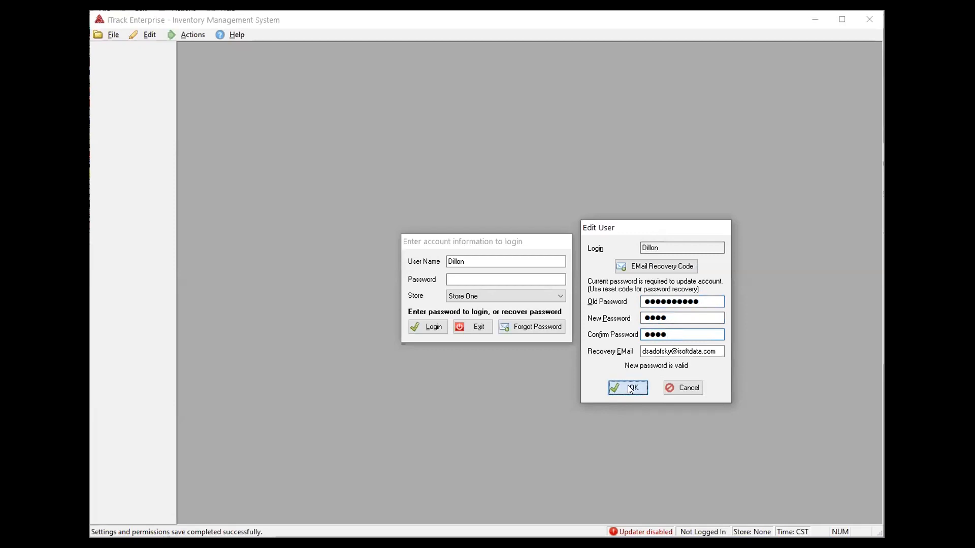
{"action": "left_click", "coordinate": [509, 279]}
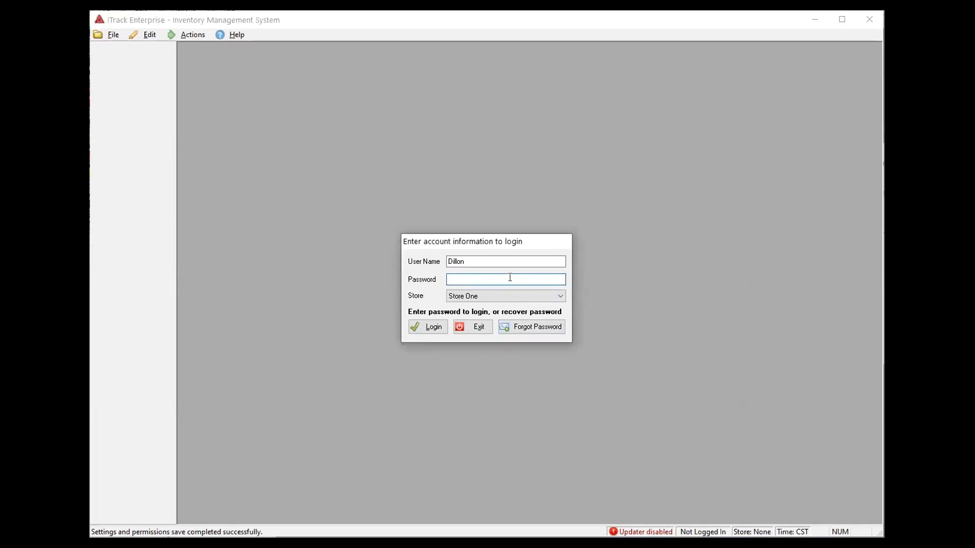
Sign in at the login prompt with the account's new password
{"action": "key", "text": "Return"}
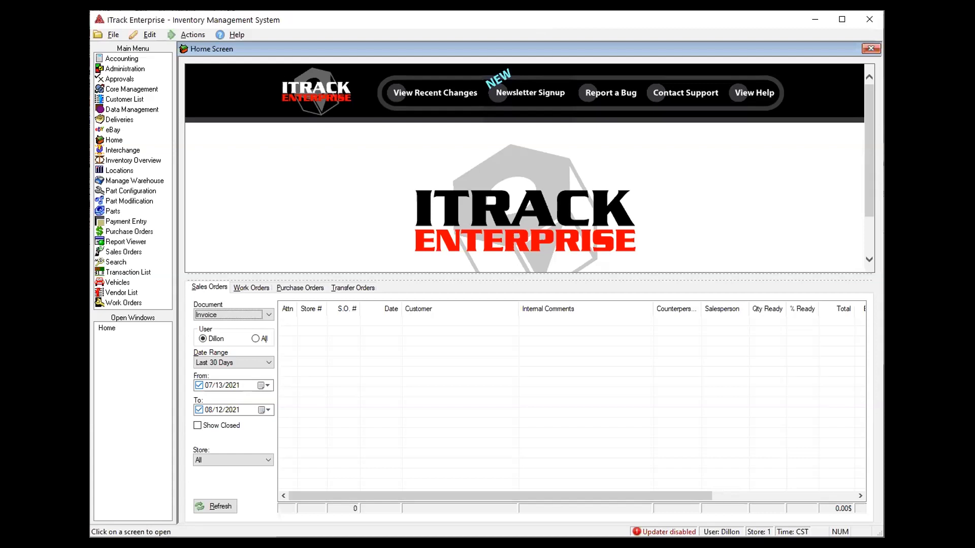
Open the change-own-password form from Actions, then cancel it without changes
{"action": "left_click", "coordinate": [171, 34]}
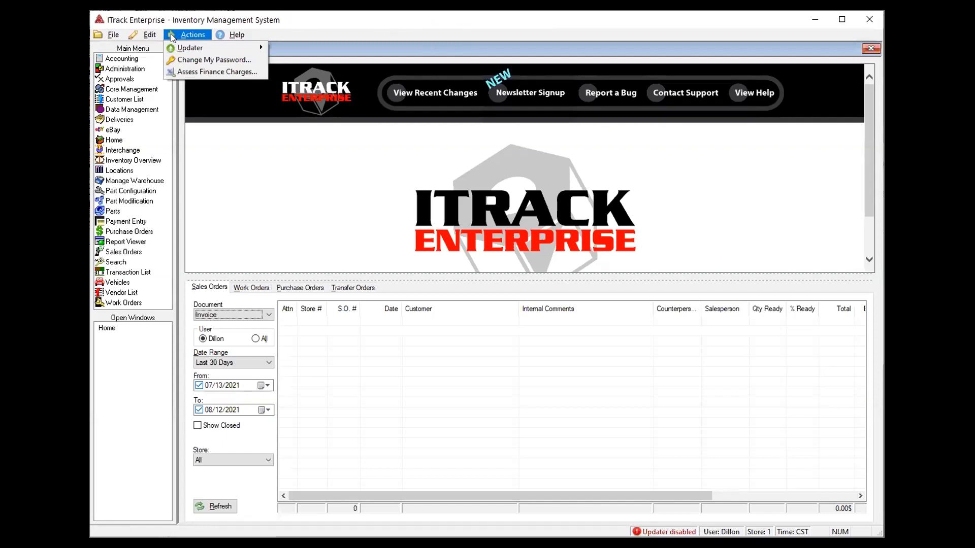
{"action": "left_click", "coordinate": [193, 60]}
{"action": "left_click", "coordinate": [673, 301]}
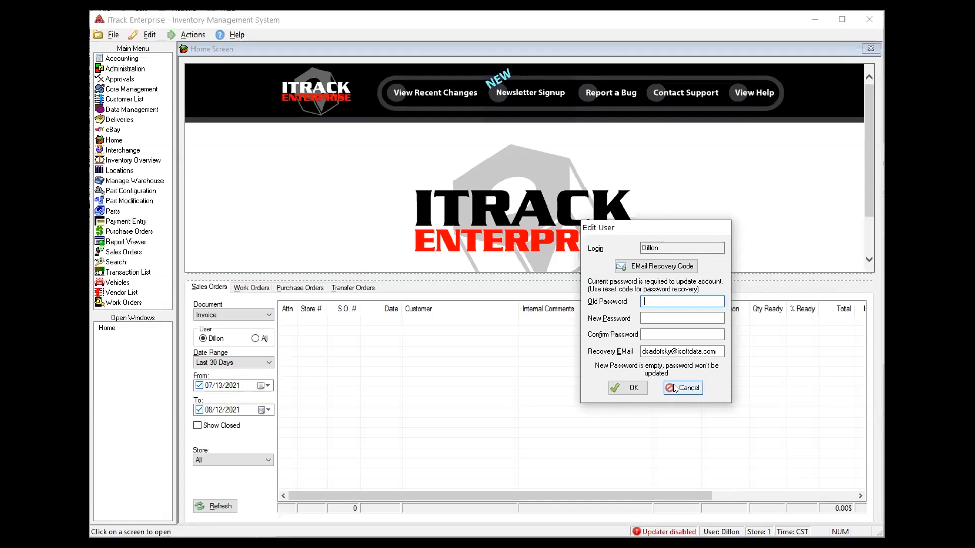
{"action": "left_click", "coordinate": [676, 388]}
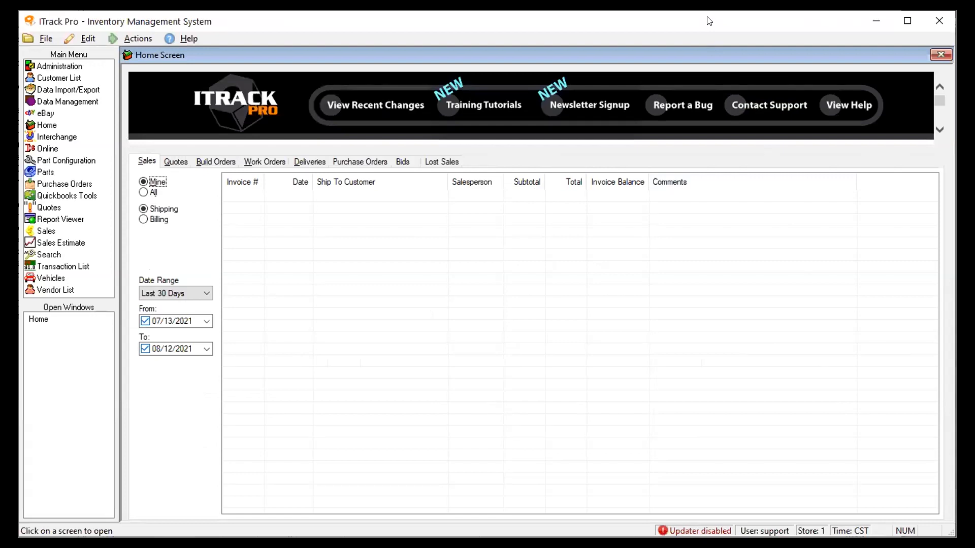
Open iTrack Pro's Edit menu
{"action": "left_click", "coordinate": [84, 38]}
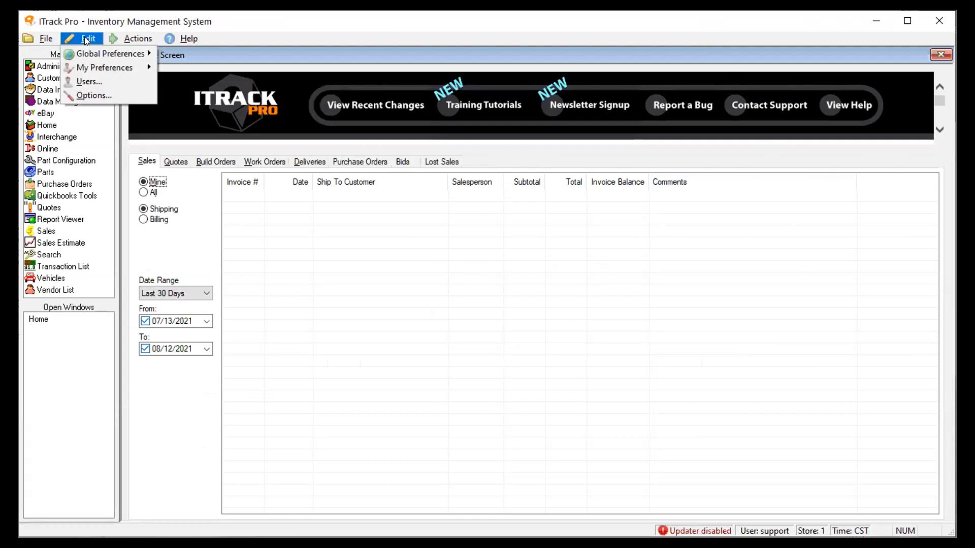
Open Users management and adjust the list's column widths
{"action": "left_click", "coordinate": [84, 81]}
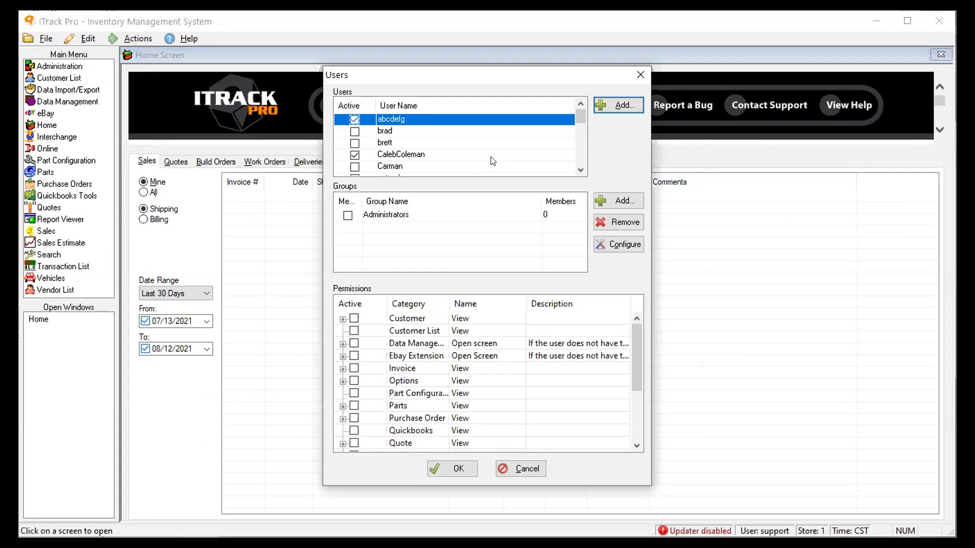
{"action": "scroll", "coordinate": [478, 398], "scroll_direction": "down", "scroll_amount": 3}
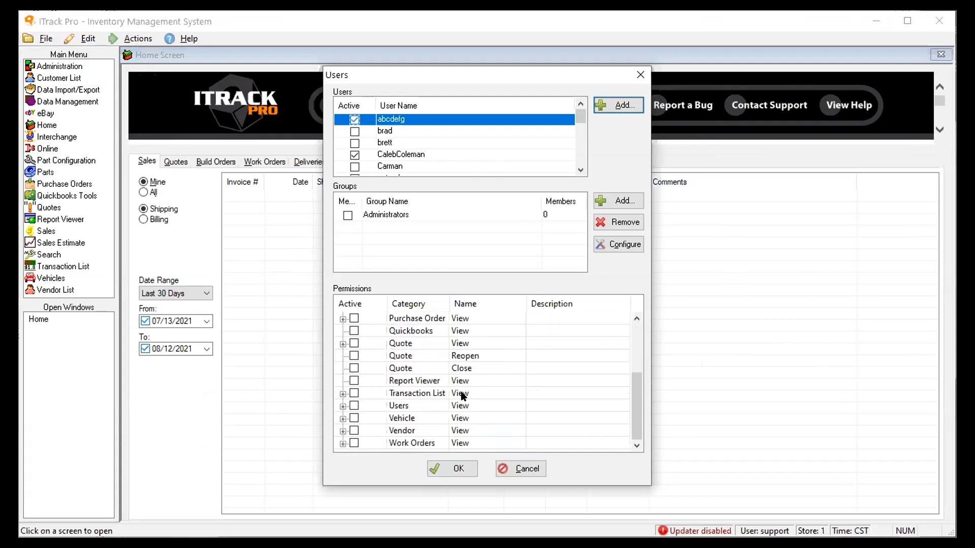
{"action": "scroll", "coordinate": [402, 404], "scroll_direction": "up", "scroll_amount": 3}
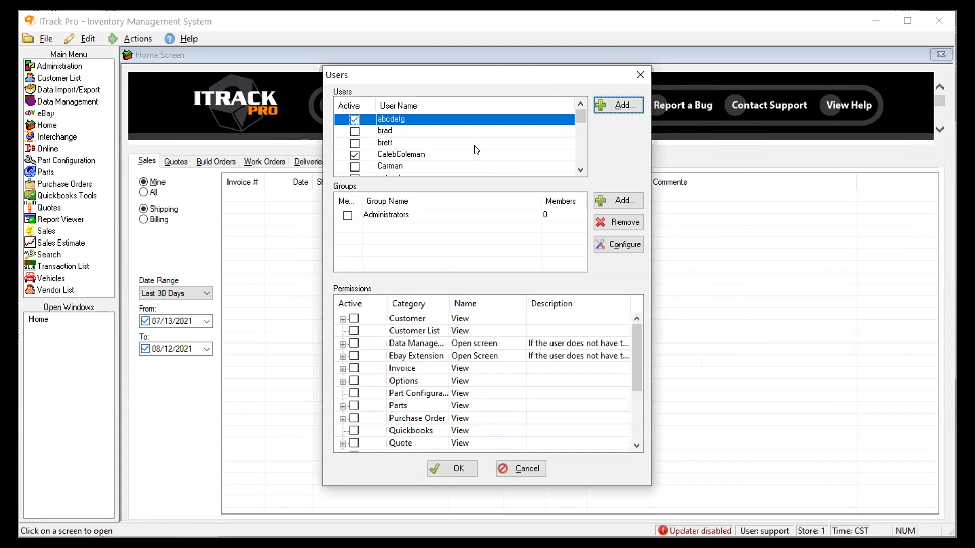
{"action": "scroll", "coordinate": [477, 150], "scroll_direction": "down", "scroll_amount": 3}
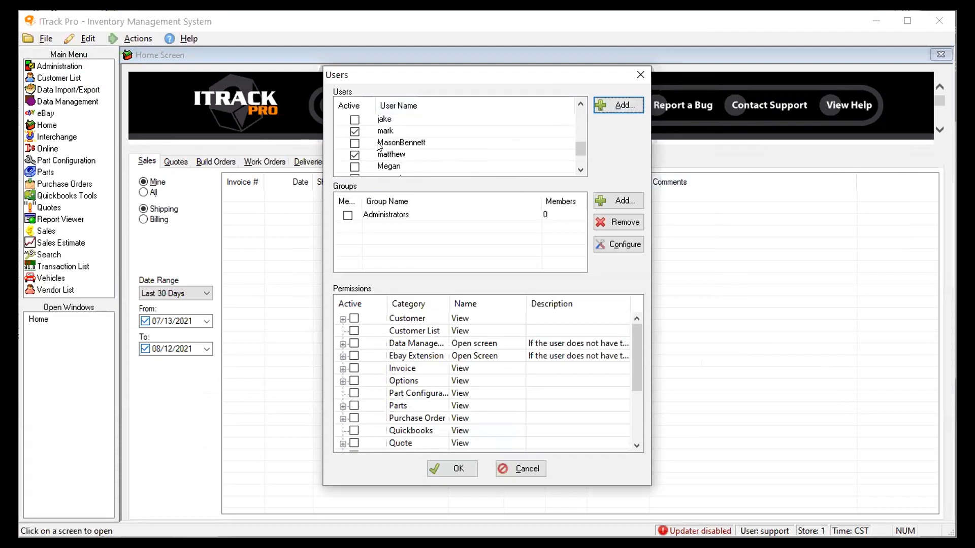
{"action": "left_click", "coordinate": [354, 131]}
{"action": "scroll", "coordinate": [381, 154], "scroll_direction": "down", "scroll_amount": 1}
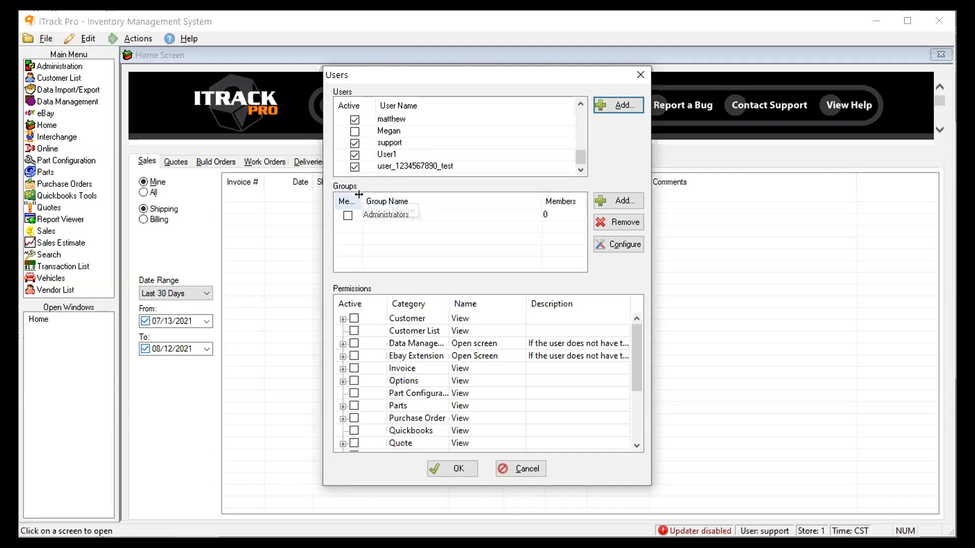
{"action": "left_click_drag", "start_coordinate": [359, 194], "coordinate": [369, 195]}
{"action": "left_click_drag", "start_coordinate": [543, 195], "coordinate": [536, 195]}
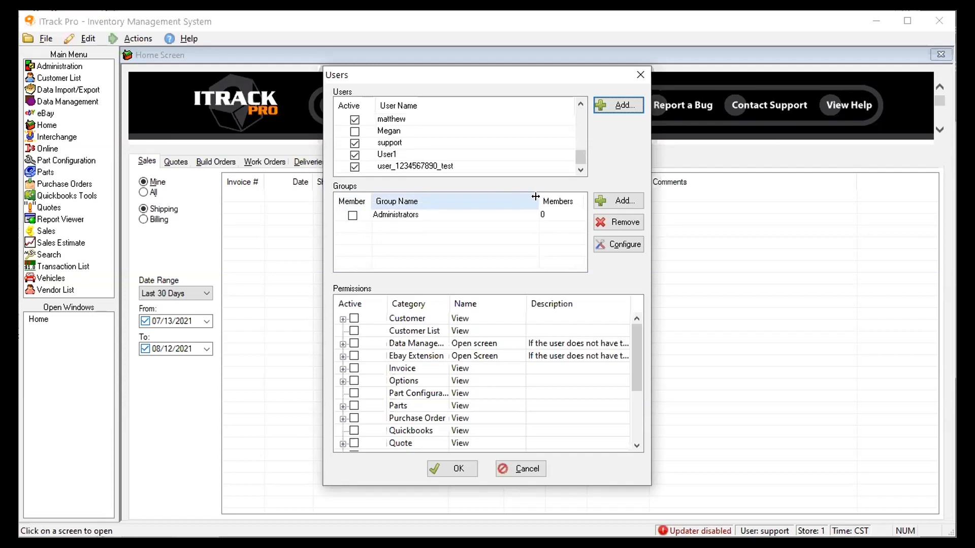
Add a Counterperson group, select it, and open its permission configuration
{"action": "left_click", "coordinate": [609, 191]}
{"action": "type", "text": "Counterperson"}
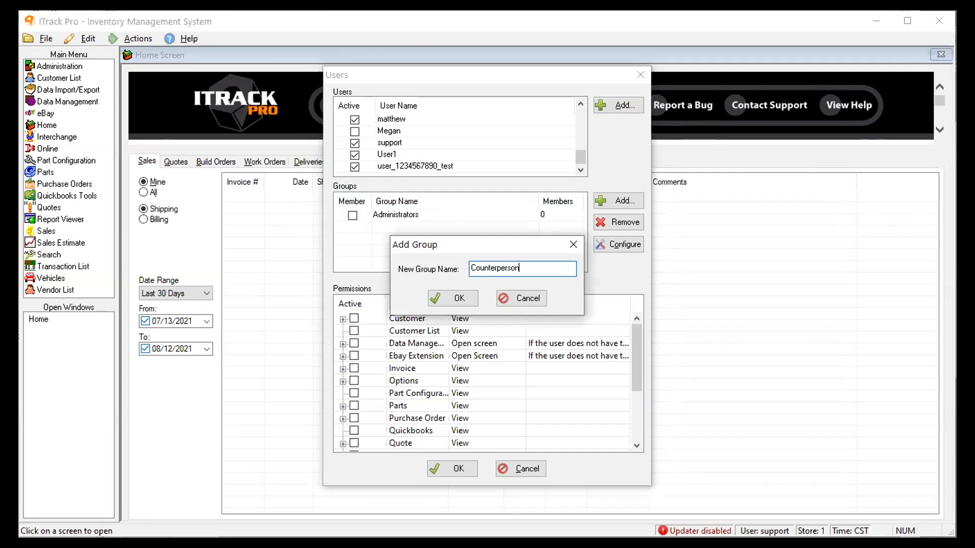
{"action": "key", "text": "Return"}
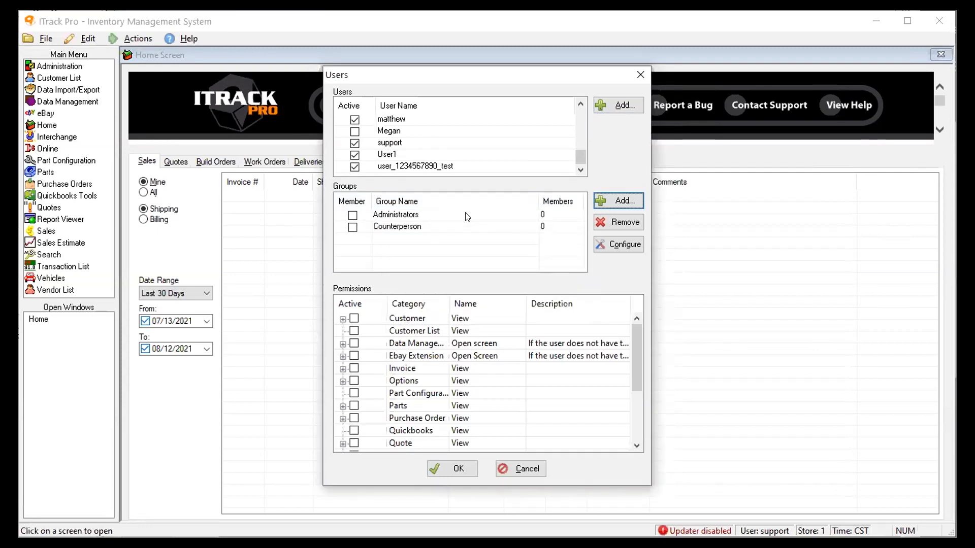
{"action": "left_click", "coordinate": [431, 230]}
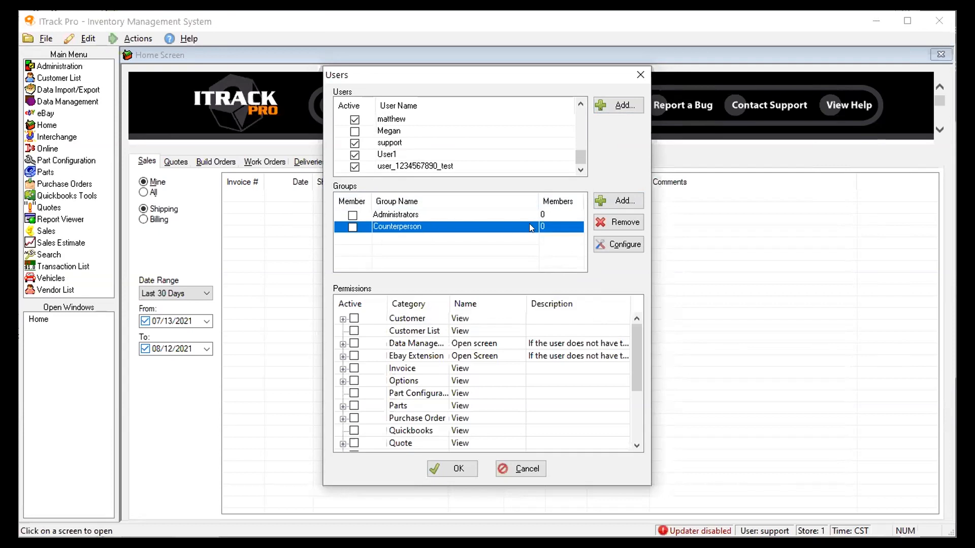
{"action": "left_click", "coordinate": [619, 246]}
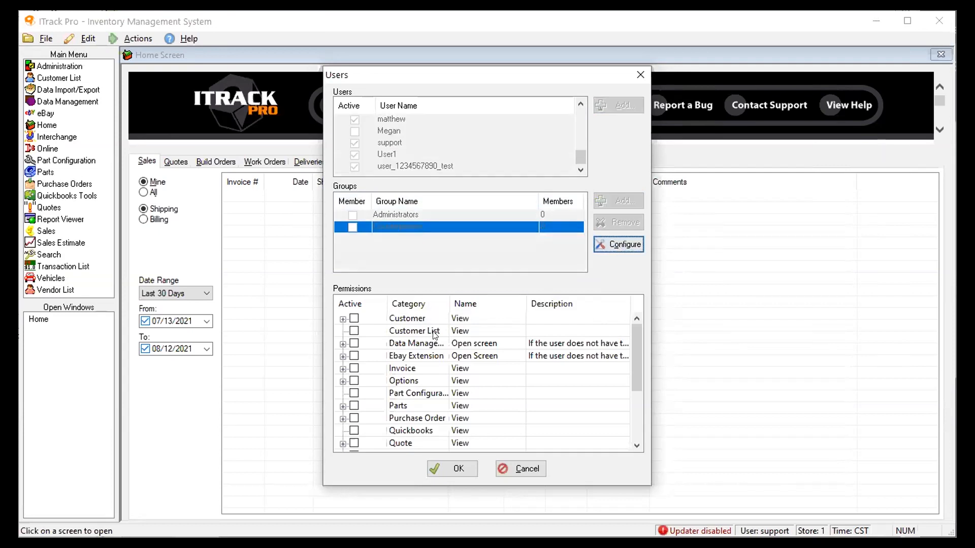
Grant the Counterperson group Quote View, Quote Reopen, Quote Close and Invoice View permissions
{"action": "scroll", "coordinate": [367, 374], "scroll_direction": "down", "scroll_amount": 2}
{"action": "left_click", "coordinate": [354, 368]}
{"action": "left_click", "coordinate": [354, 381]}
{"action": "left_click", "coordinate": [354, 393]}
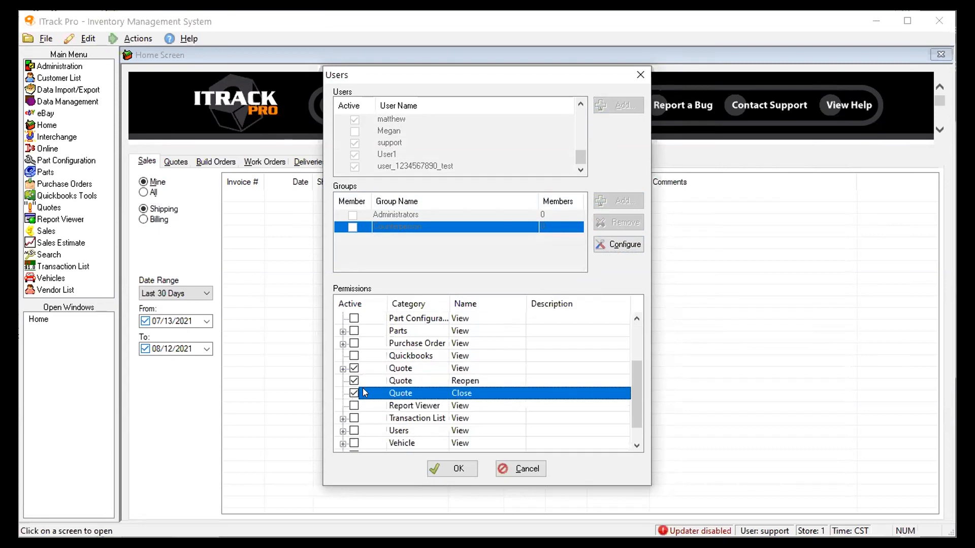
{"action": "scroll", "coordinate": [363, 392], "scroll_direction": "down", "scroll_amount": 1}
{"action": "scroll", "coordinate": [354, 412], "scroll_direction": "up", "scroll_amount": 2}
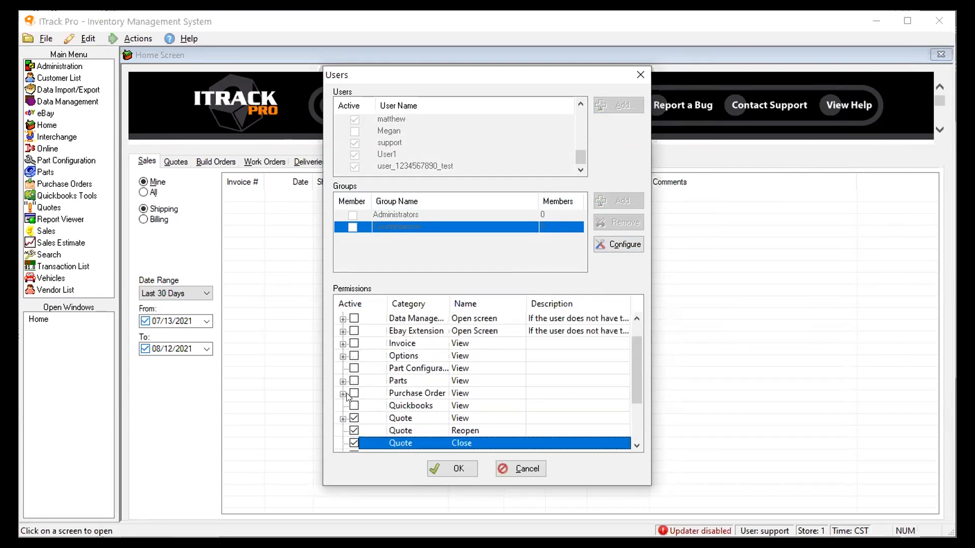
{"action": "scroll", "coordinate": [354, 403], "scroll_direction": "up", "scroll_amount": 1}
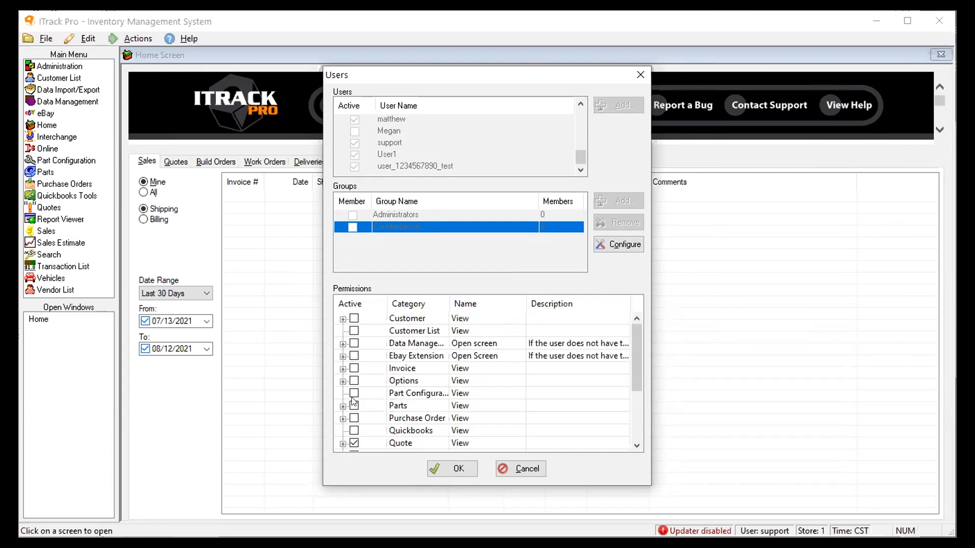
{"action": "left_click", "coordinate": [355, 369]}
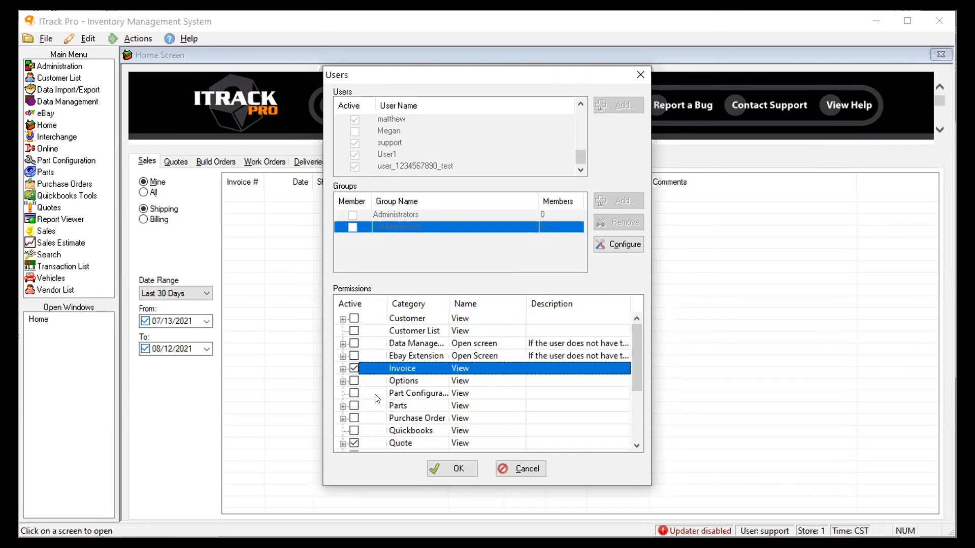
{"action": "scroll", "coordinate": [378, 403], "scroll_direction": "down", "scroll_amount": 2}
{"action": "scroll", "coordinate": [629, 309], "scroll_direction": "up", "scroll_amount": 2}
{"action": "left_click", "coordinate": [619, 246]}
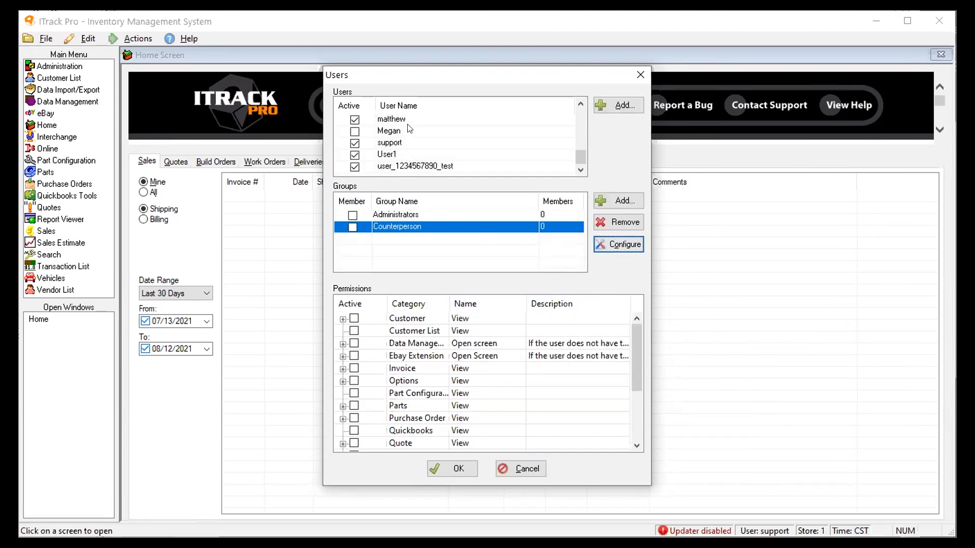
Add the selected user as a Counterperson member and save the Users window
{"action": "scroll", "coordinate": [410, 119], "scroll_direction": "up", "scroll_amount": 5}
{"action": "scroll", "coordinate": [406, 142], "scroll_direction": "down", "scroll_amount": 4}
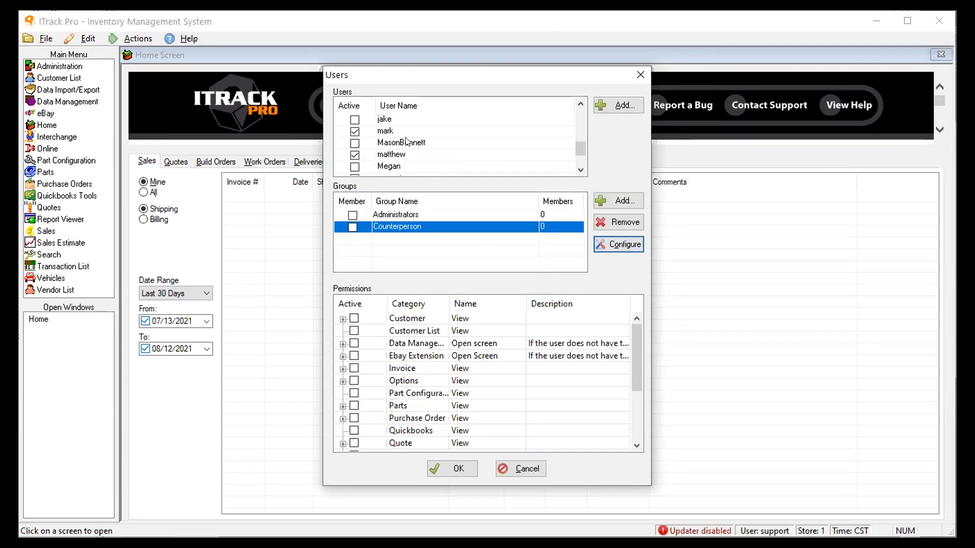
{"action": "left_click", "coordinate": [404, 155]}
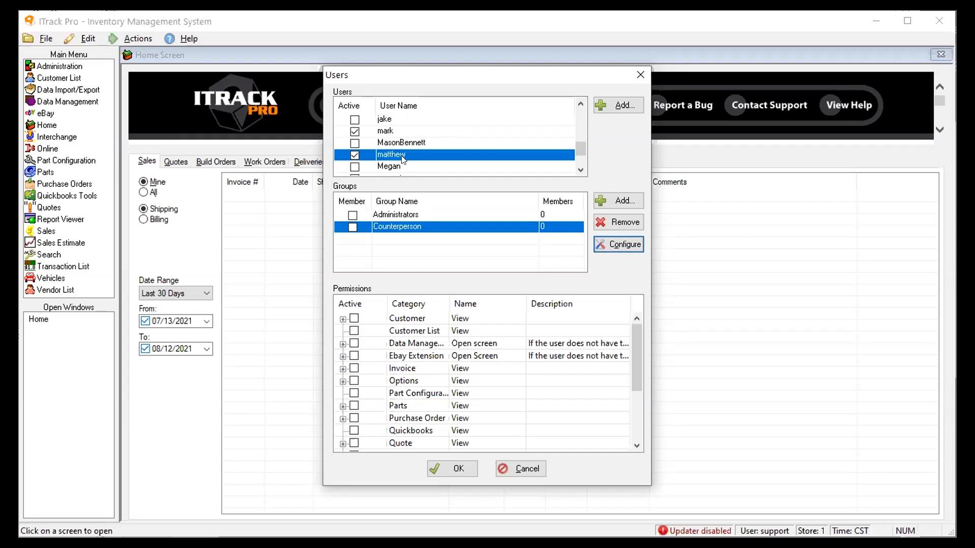
{"action": "left_click", "coordinate": [352, 227]}
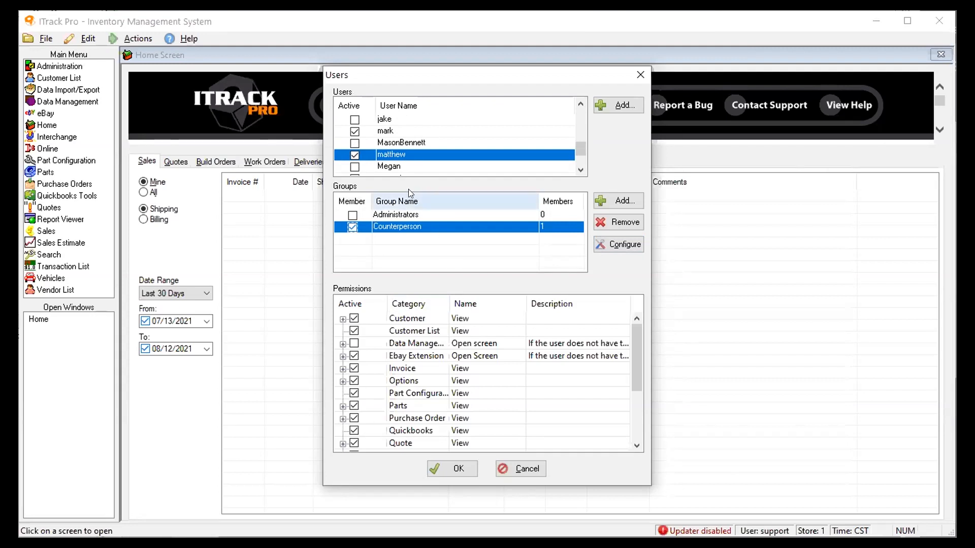
{"action": "left_click", "coordinate": [418, 143]}
{"action": "left_click", "coordinate": [411, 154]}
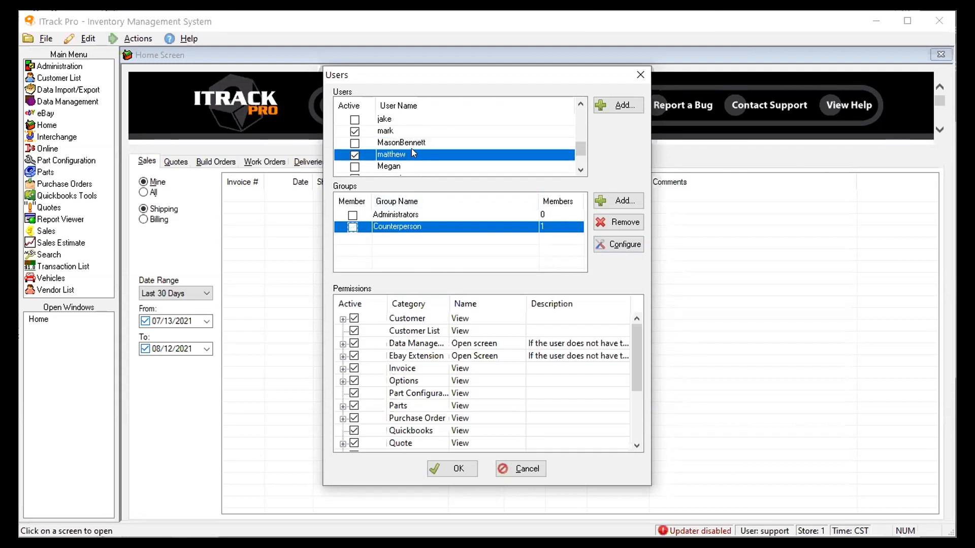
{"action": "scroll", "coordinate": [392, 374], "scroll_direction": "down", "scroll_amount": 2}
{"action": "scroll", "coordinate": [392, 375], "scroll_direction": "down", "scroll_amount": 2}
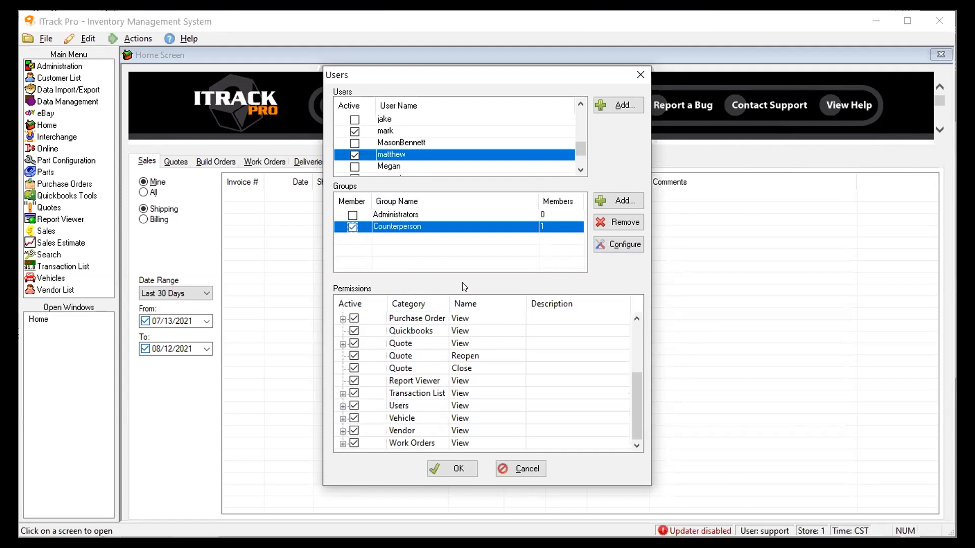
{"action": "left_click", "coordinate": [456, 469]}
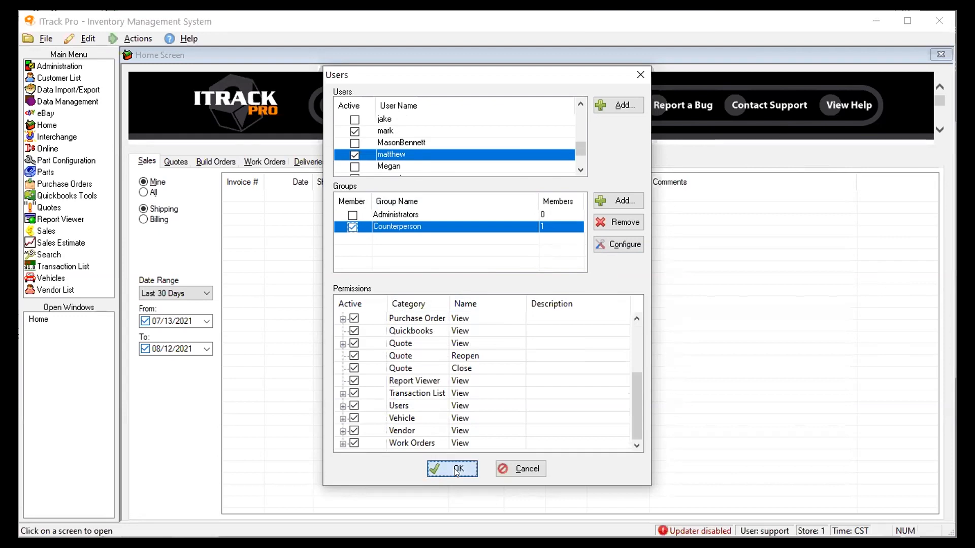
{"action": "left_click", "coordinate": [90, 47]}
Filter global settings for 'Secur', review the Security and Login categories with the Name column widened, then close Options
{"action": "mouse_move", "coordinate": [102, 53]}
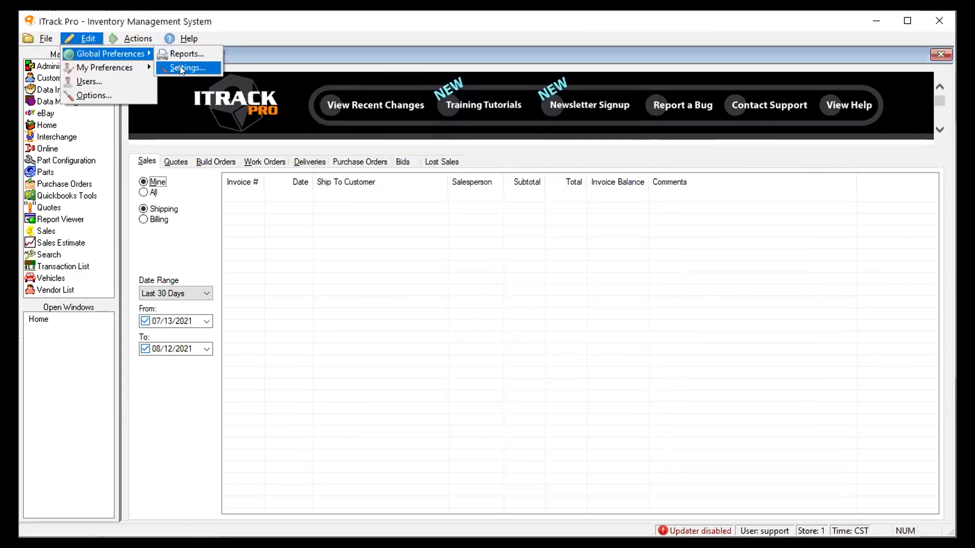
{"action": "left_click", "coordinate": [180, 66]}
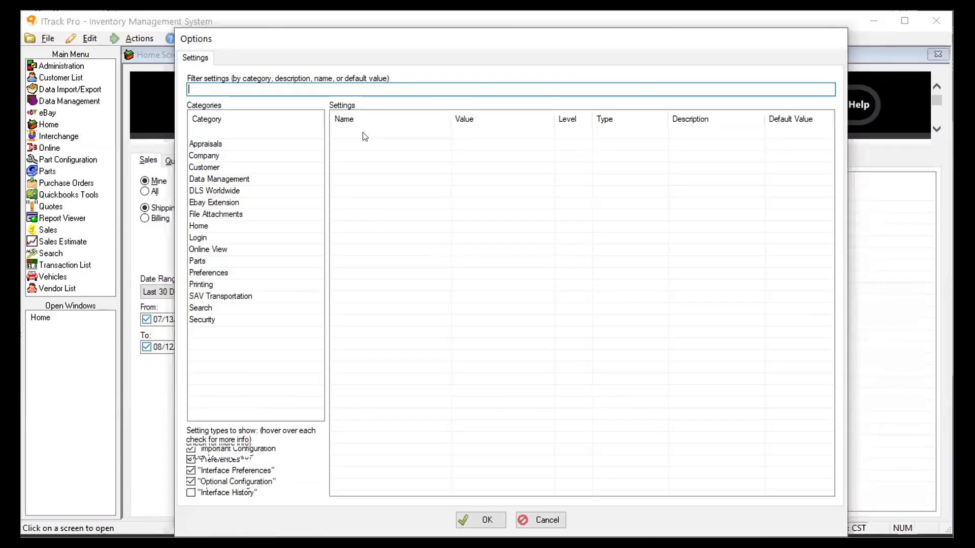
{"action": "type", "text": "Secur"}
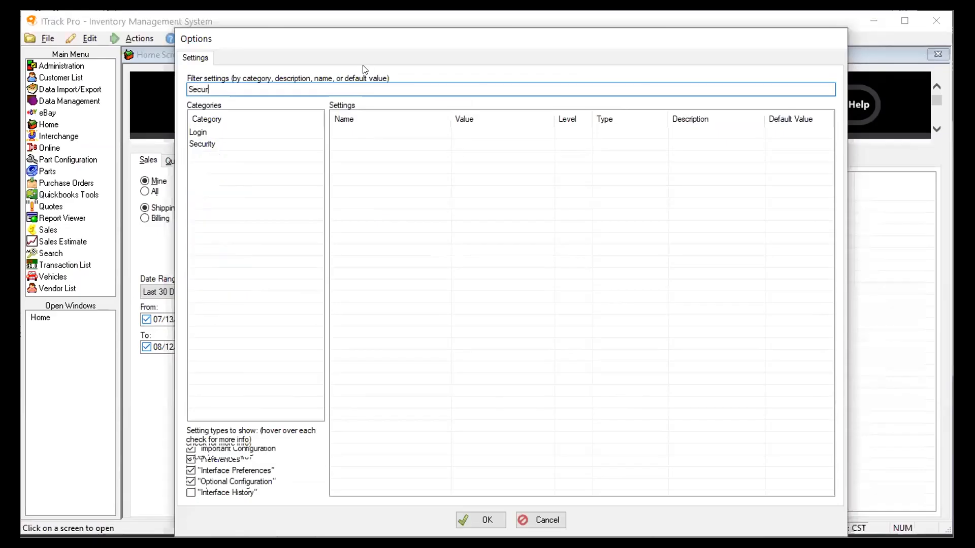
{"action": "left_click", "coordinate": [210, 144]}
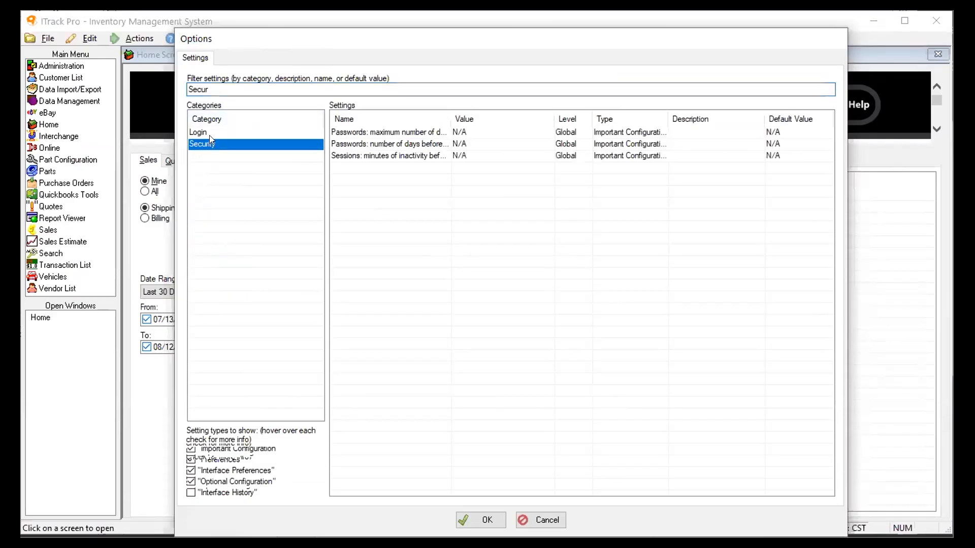
{"action": "left_click", "coordinate": [210, 135]}
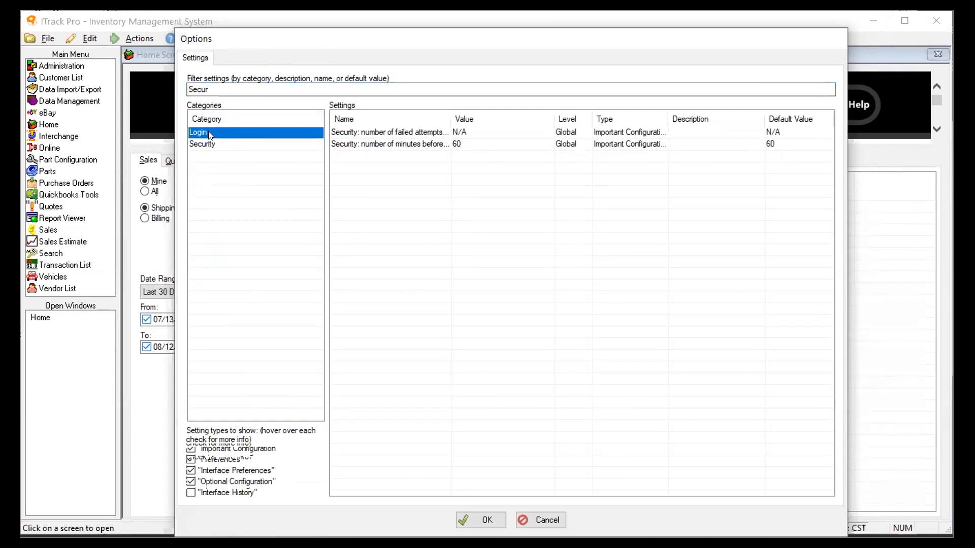
{"action": "left_click", "coordinate": [210, 145]}
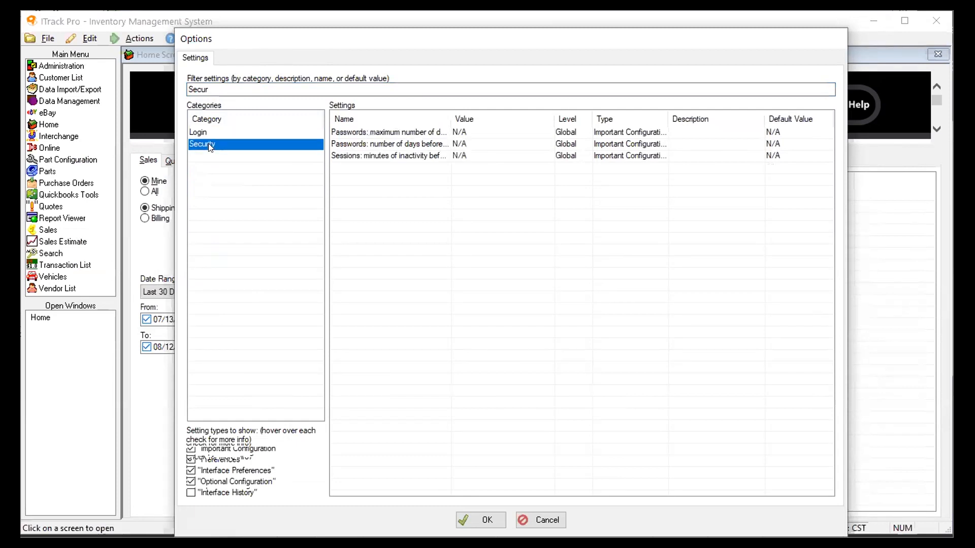
{"action": "left_click_drag", "start_coordinate": [454, 116], "coordinate": [607, 116]}
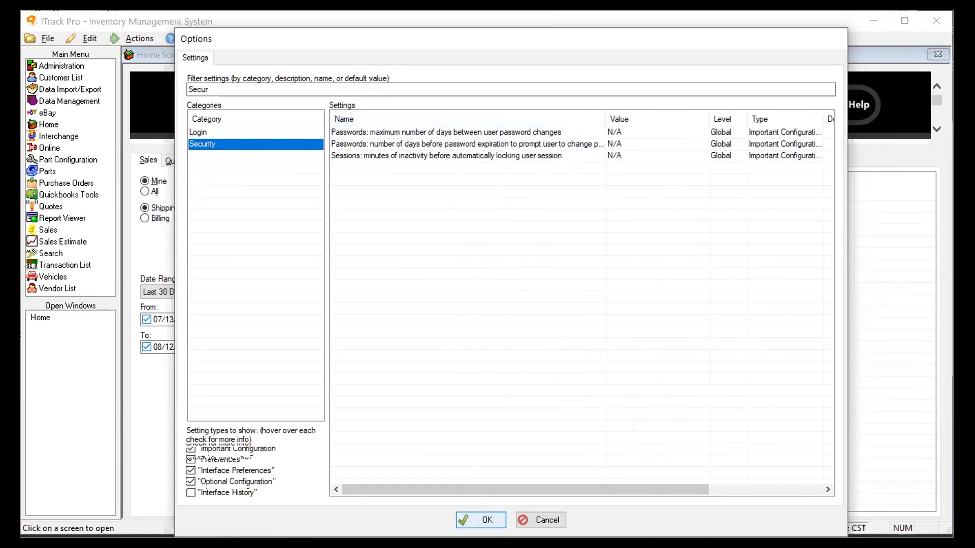
{"action": "left_click", "coordinate": [481, 520]}
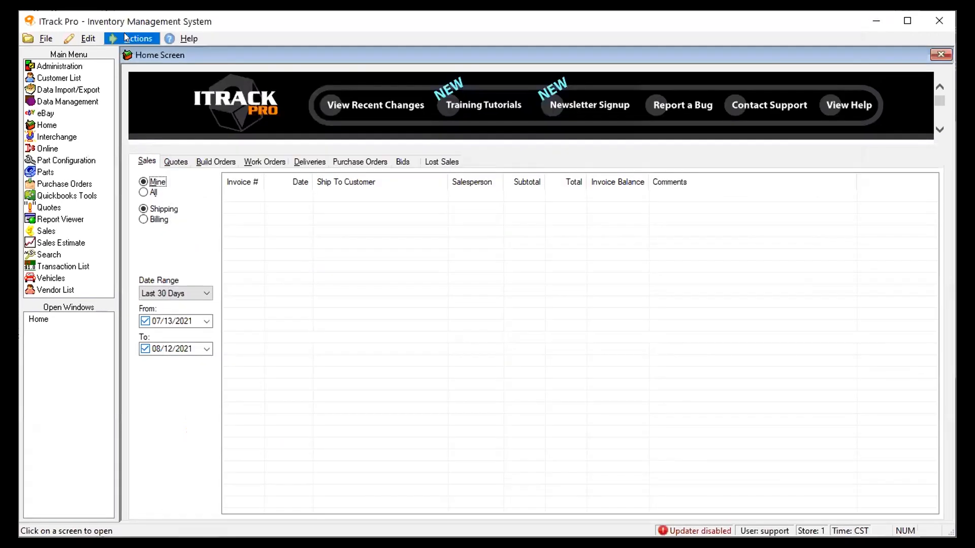
Use Actions > Change My Password to enter the current password and the new password twice, then save
{"action": "left_click", "coordinate": [86, 39]}
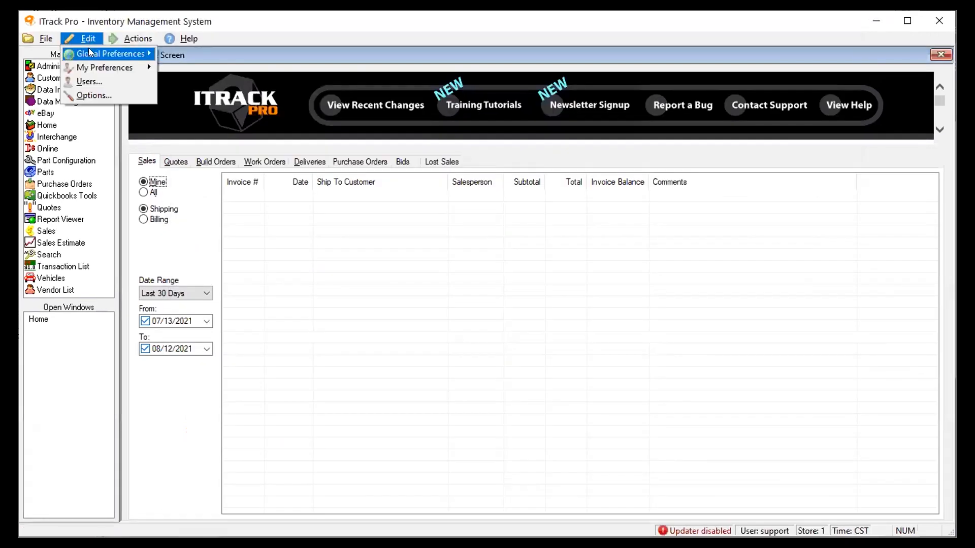
{"action": "left_click", "coordinate": [109, 36]}
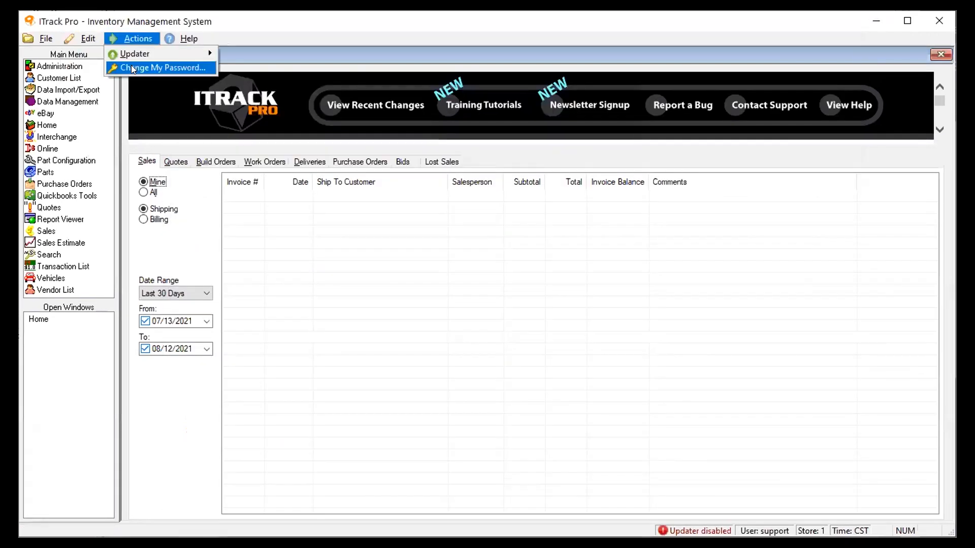
{"action": "left_click", "coordinate": [131, 67]}
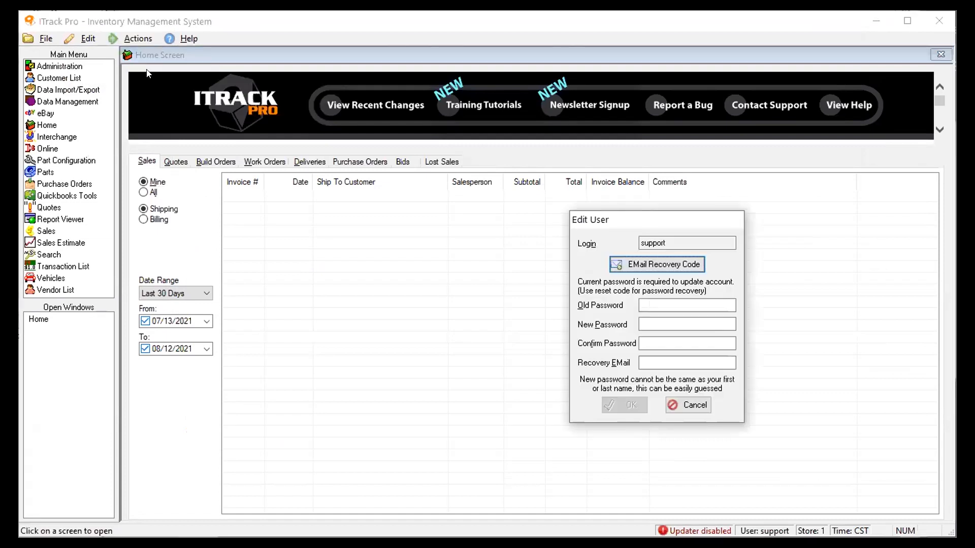
{"action": "left_click", "coordinate": [705, 306]}
{"action": "key", "text": "Tab"}
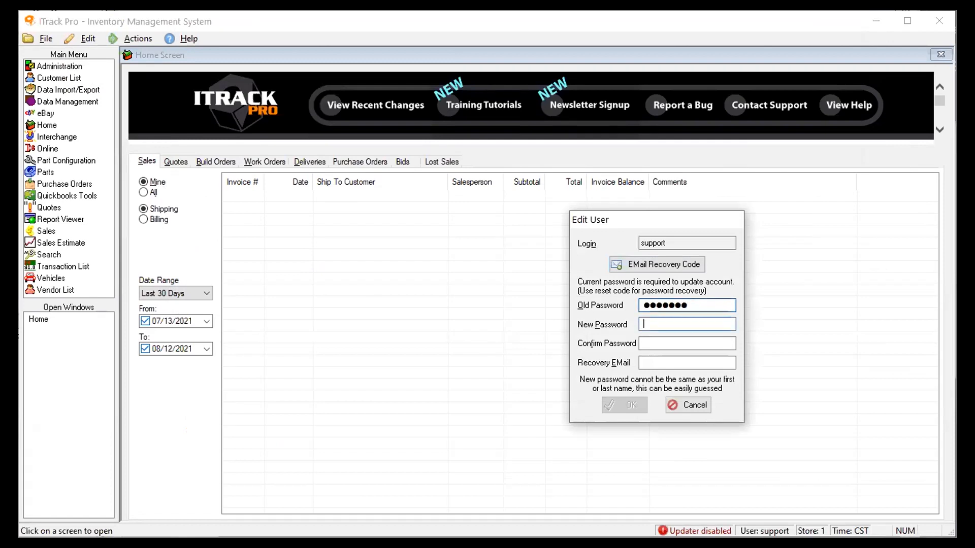
{"action": "key", "text": "Tab"}
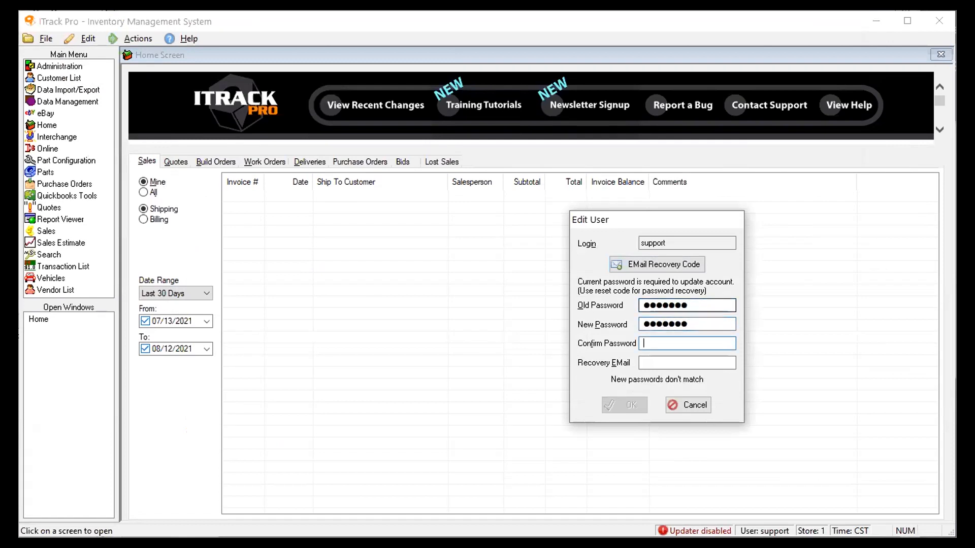
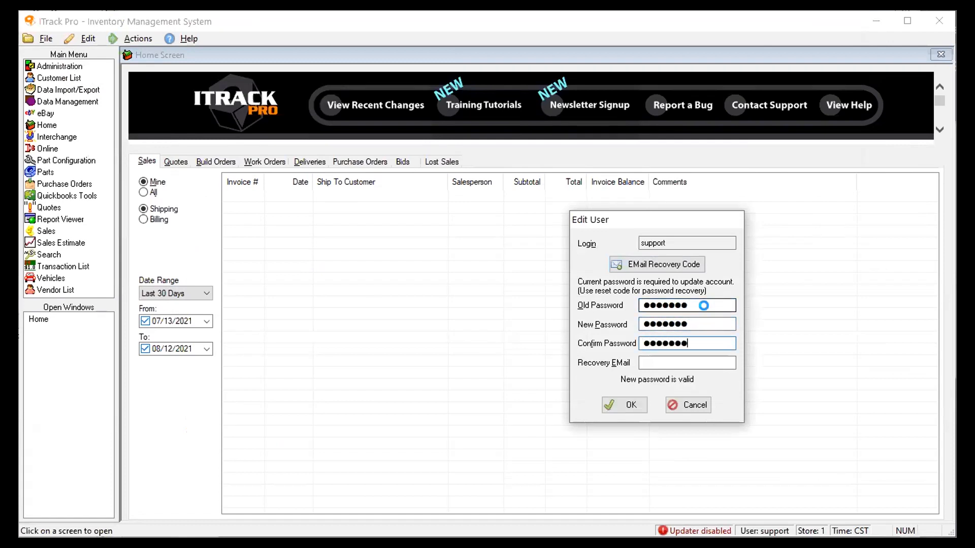
{"action": "key", "text": "Return"}
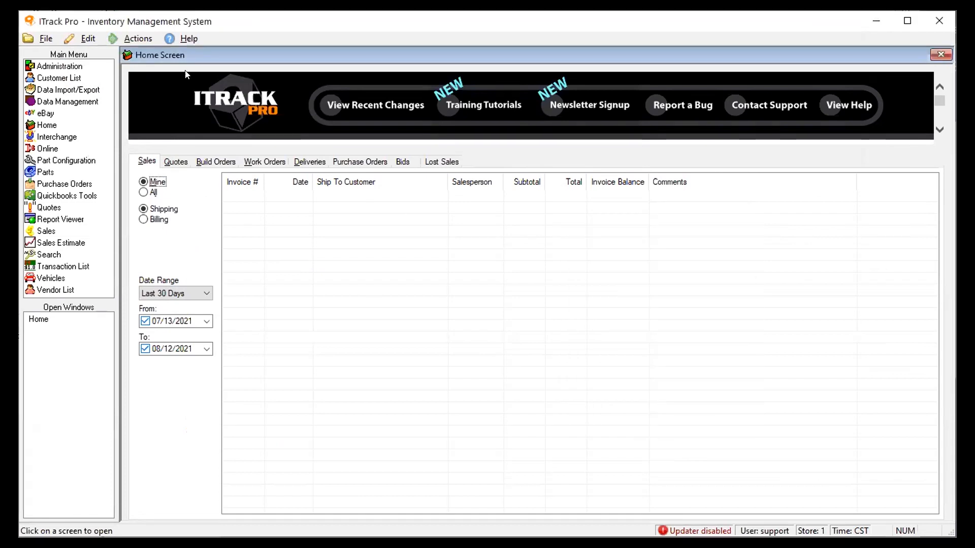
Open the global settings filtered on 'sec', show the Security category, and widen the Name column
{"action": "left_click", "coordinate": [98, 34]}
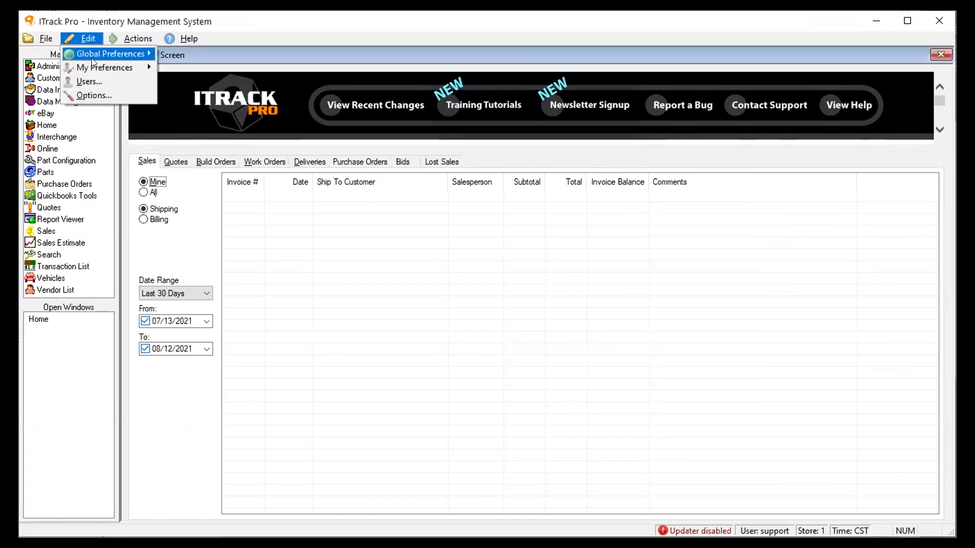
{"action": "mouse_move", "coordinate": [92, 58]}
{"action": "left_click", "coordinate": [184, 66]}
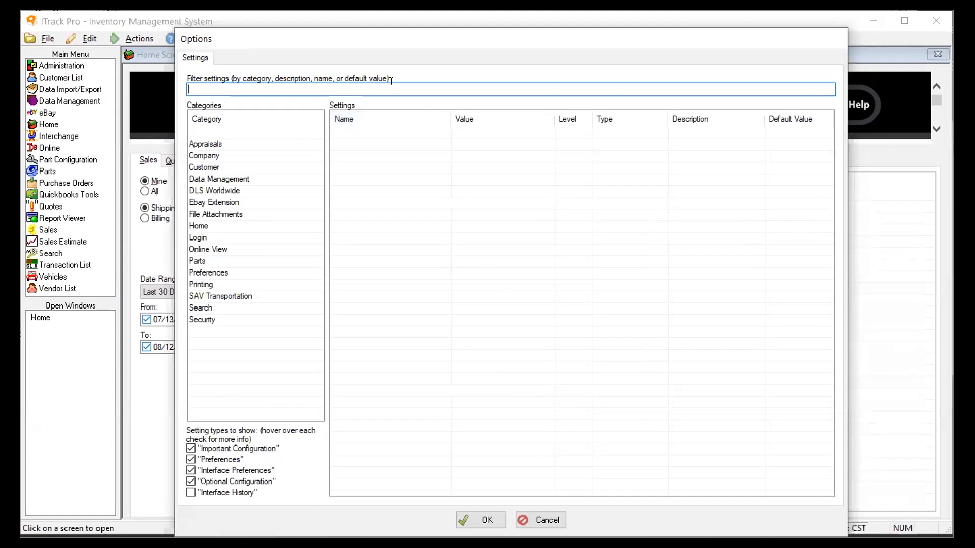
{"action": "type", "text": "sec"}
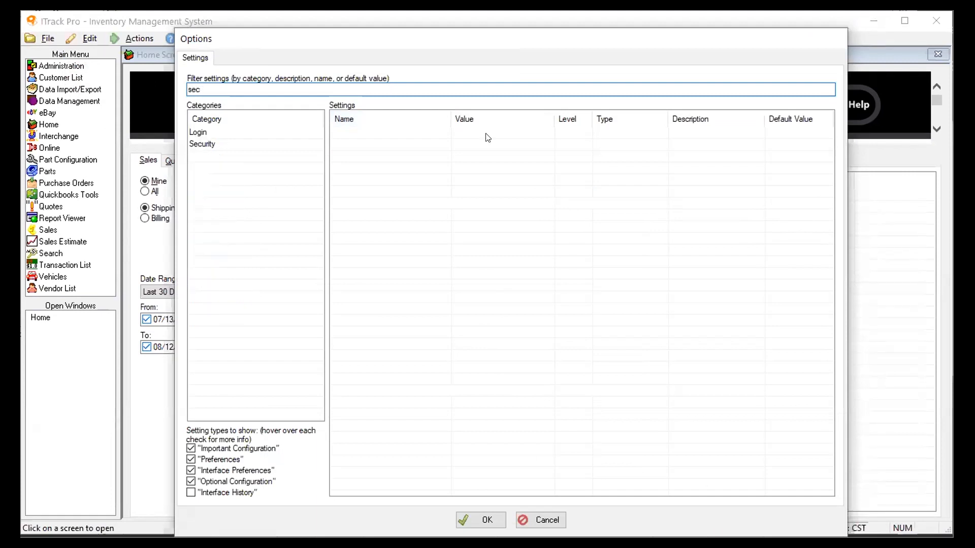
{"action": "left_click", "coordinate": [195, 146]}
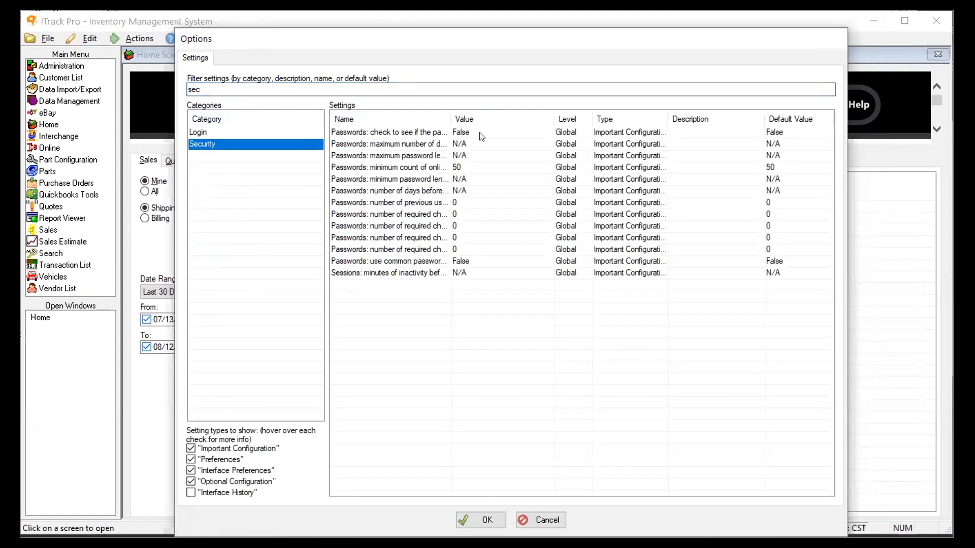
{"action": "left_click_drag", "start_coordinate": [452, 116], "coordinate": [604, 116]}
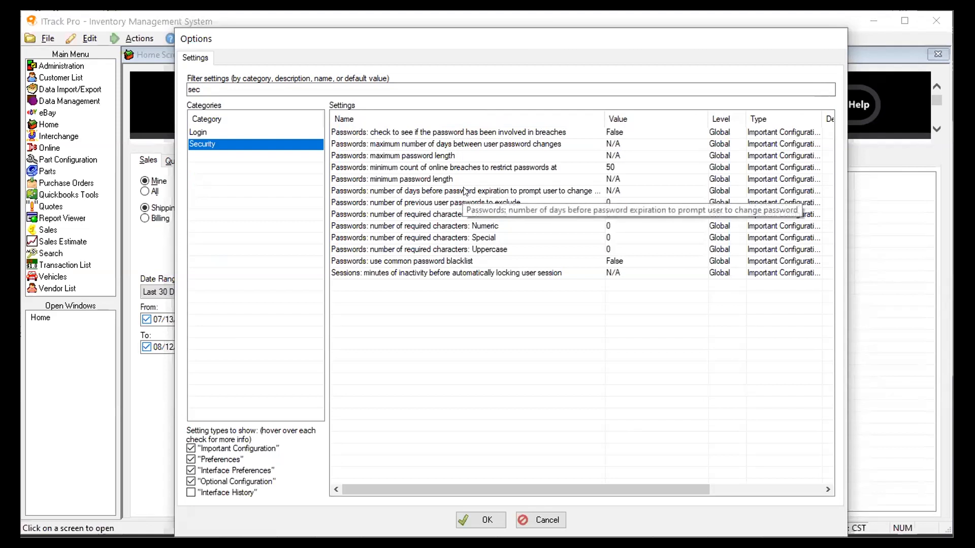
{"action": "left_click_drag", "start_coordinate": [603, 107], "coordinate": [641, 115]}
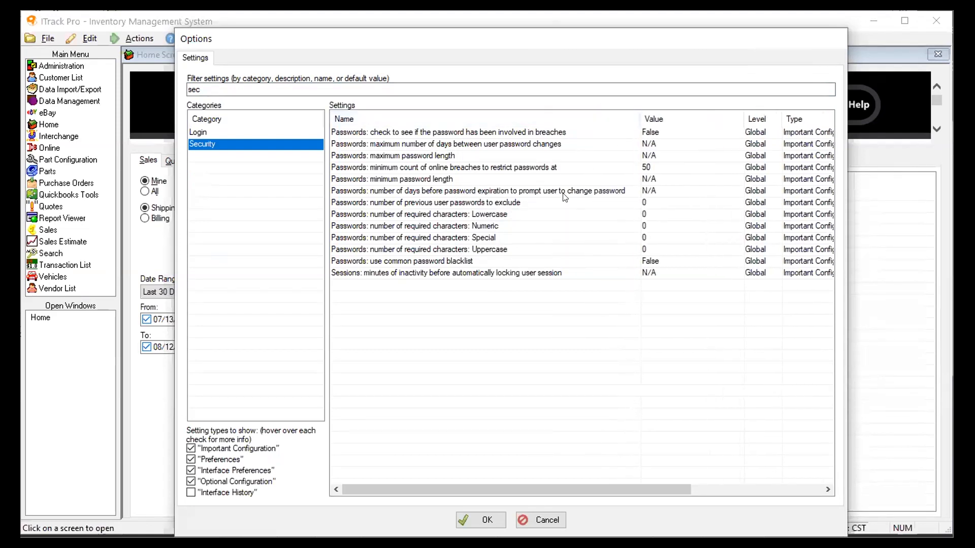
Inspect the password expiration reminder and maximum days between password changes settings
{"action": "left_click", "coordinate": [420, 193]}
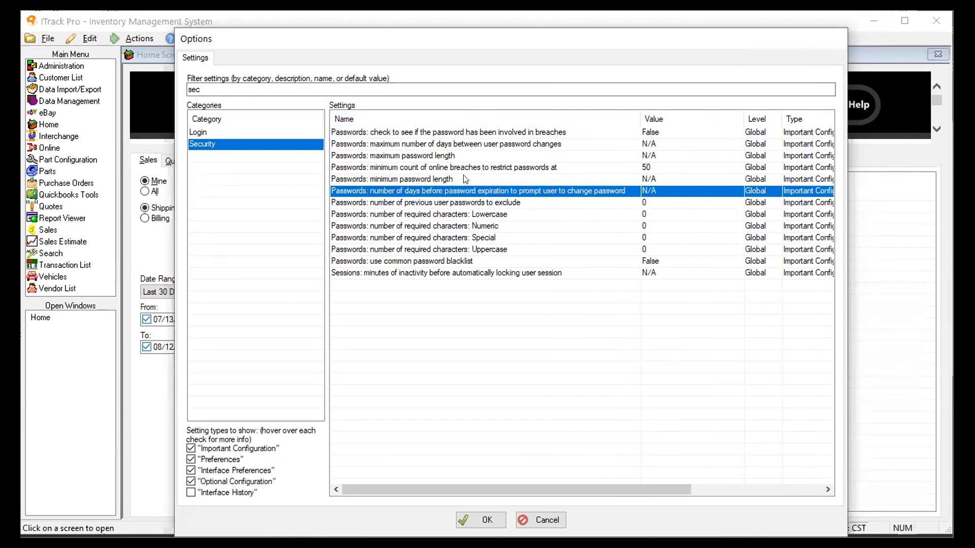
{"action": "left_click", "coordinate": [496, 147]}
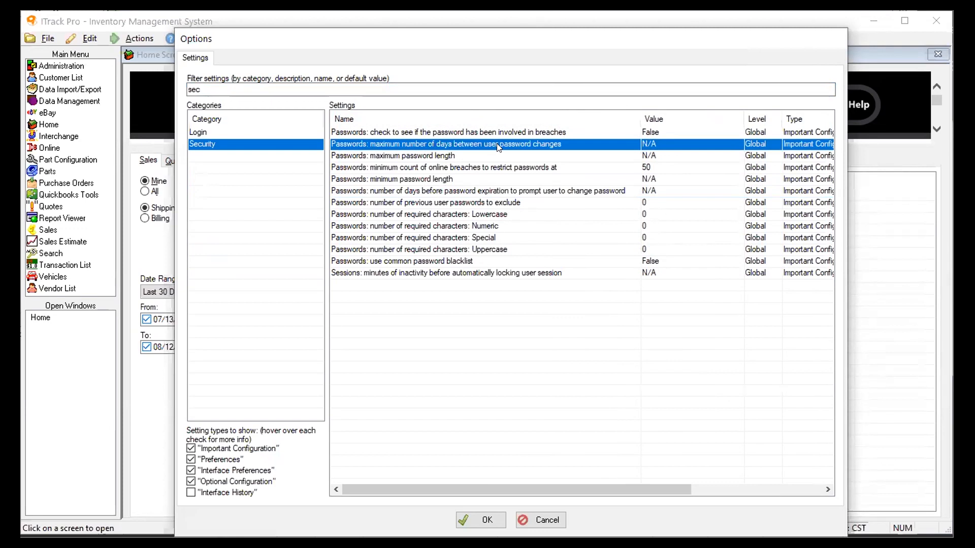
{"action": "left_click", "coordinate": [494, 192]}
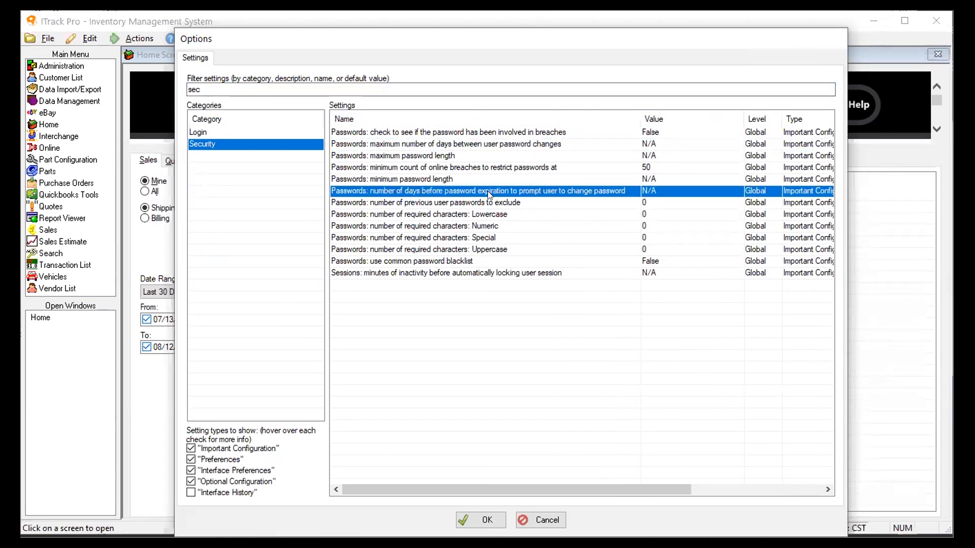